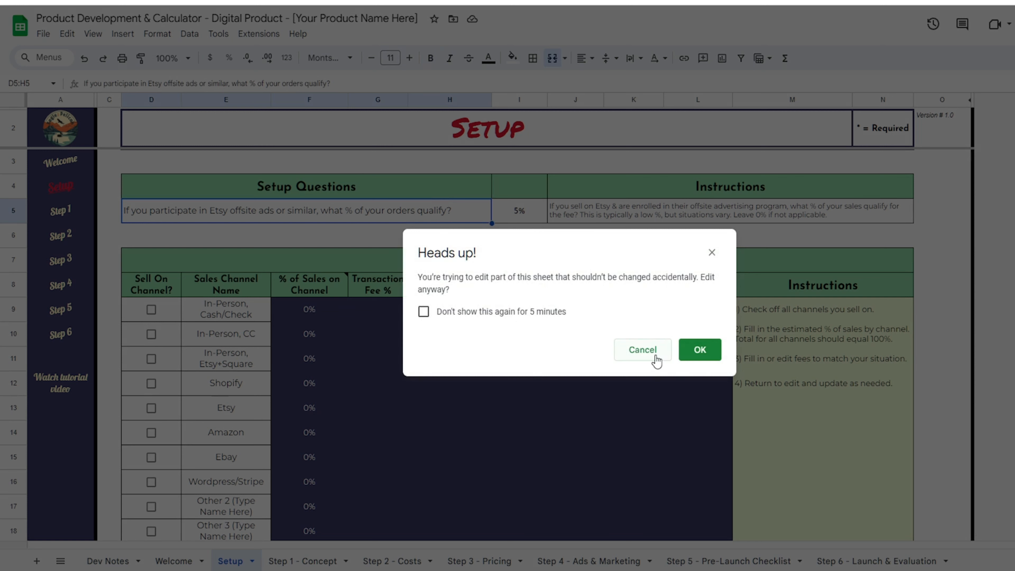
- Dismiss the protected-range warning and select the channel sales percentages down to Amazon
{"action": "left_click", "coordinate": [643, 350]}
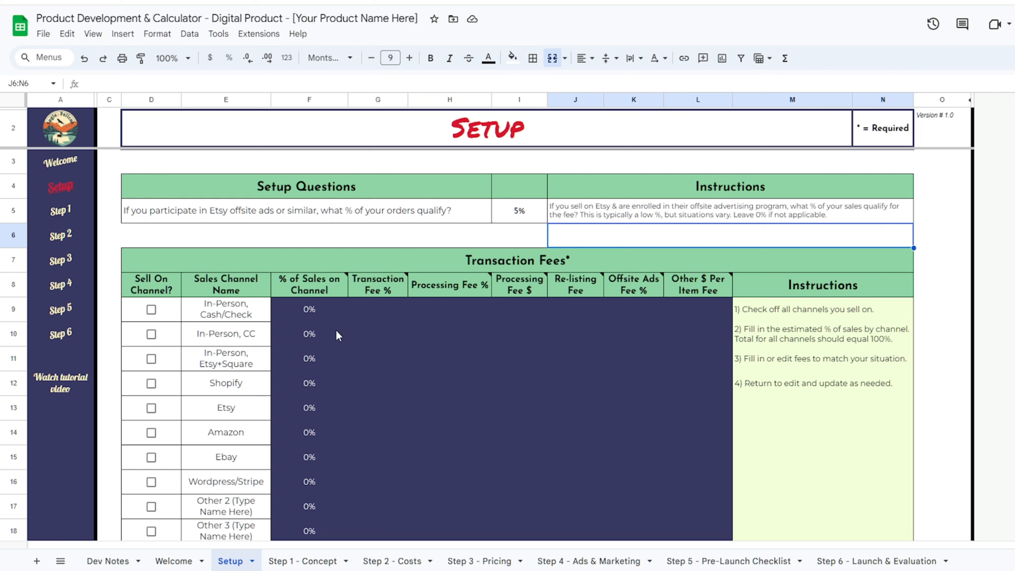
{"action": "left_click_drag", "start_coordinate": [337, 312], "coordinate": [337, 417]}
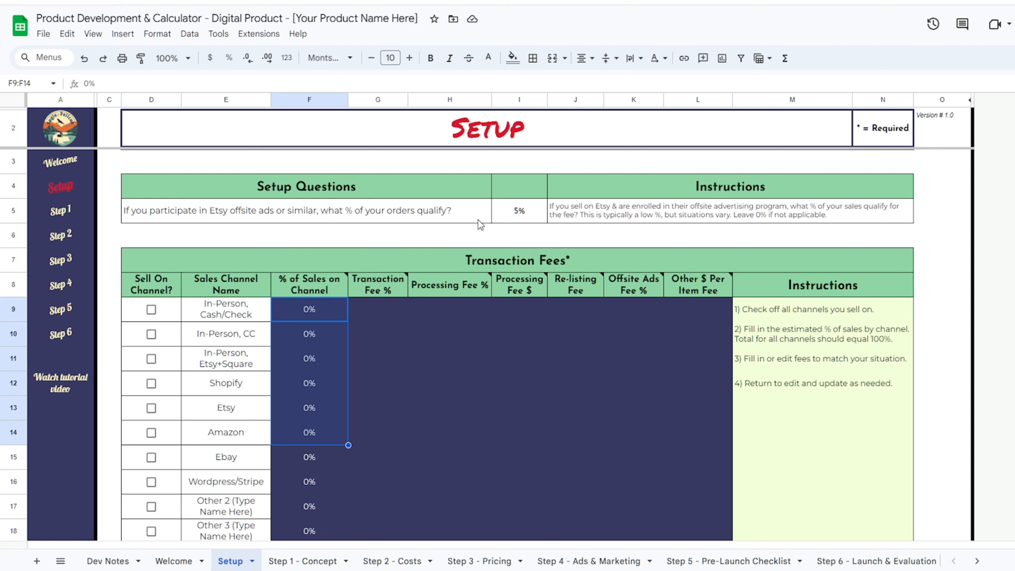
{"action": "left_click", "coordinate": [489, 234]}
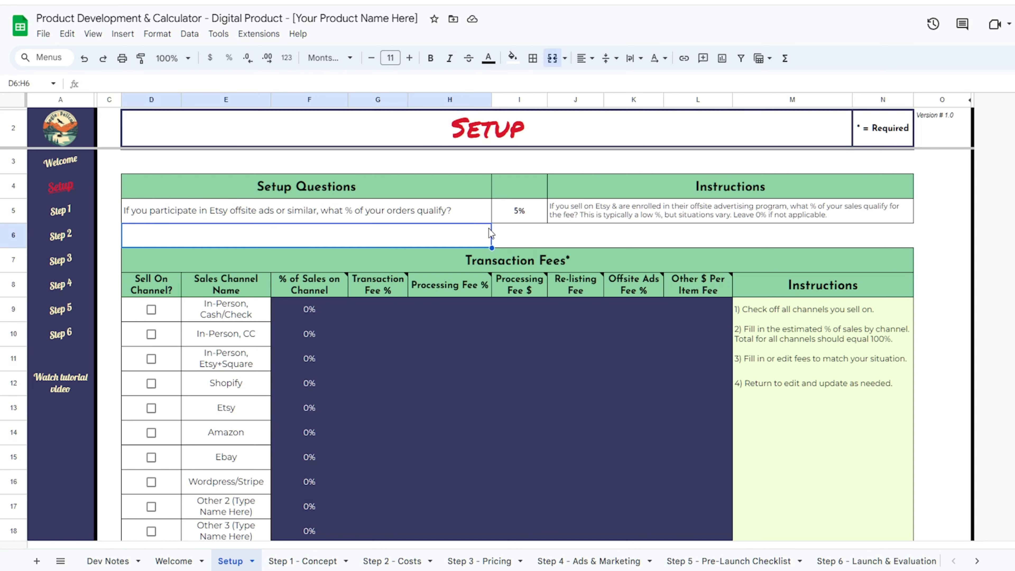
{"action": "left_click", "coordinate": [538, 238]}
{"action": "left_click", "coordinate": [580, 238]}
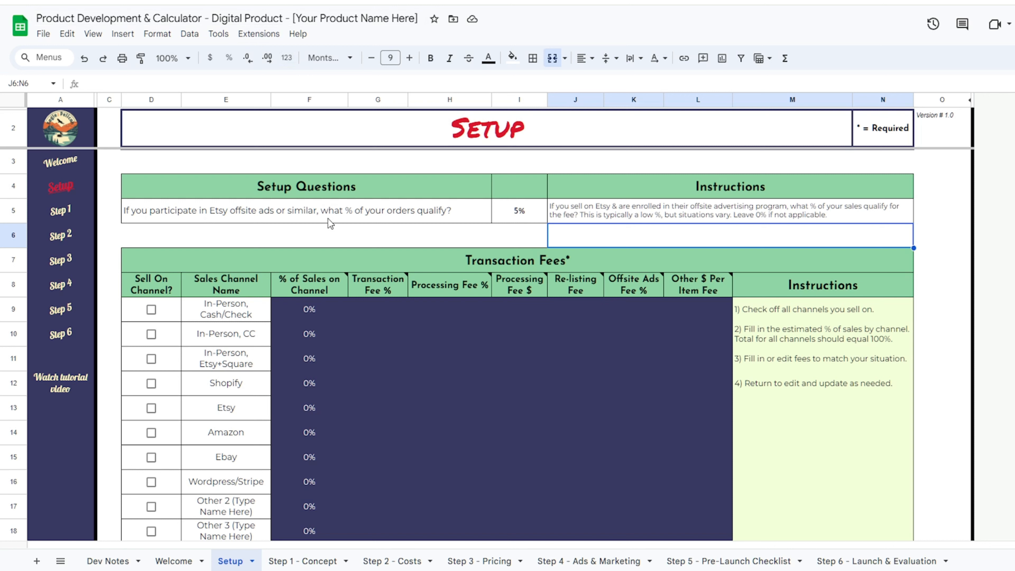
- Enter 10% as the Etsy offsite-ads qualifying share in I5
{"action": "left_click", "coordinate": [518, 215]}
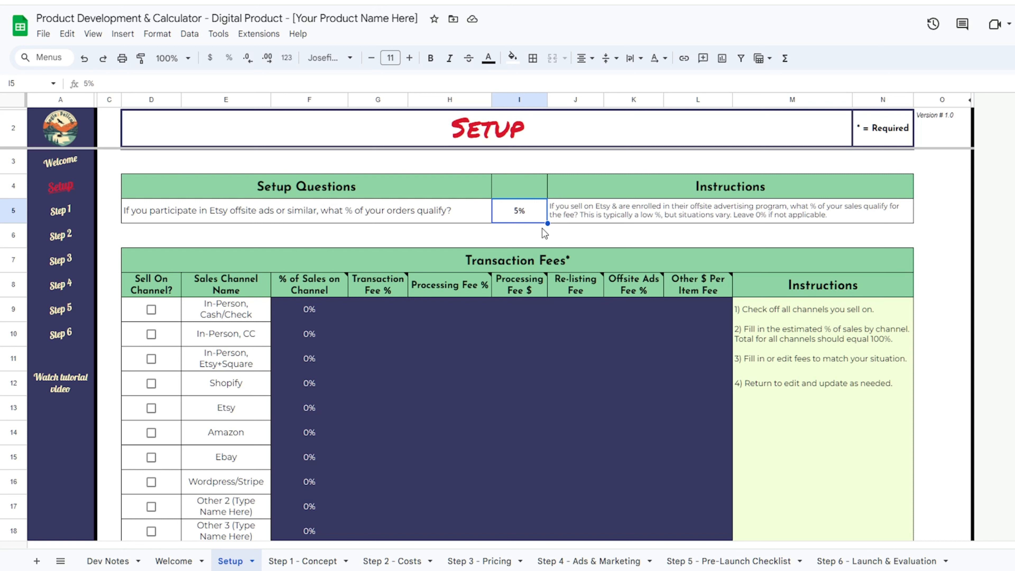
{"action": "type", "text": "10"}
{"action": "key", "text": "Return"}
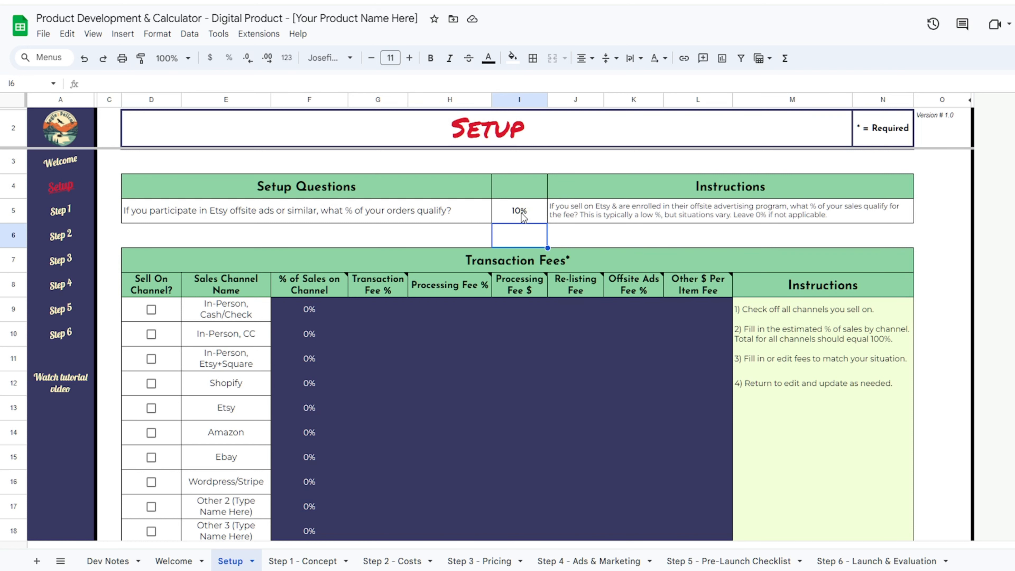
{"action": "scroll", "coordinate": [804, 216], "scroll_direction": "down", "scroll_amount": 3}
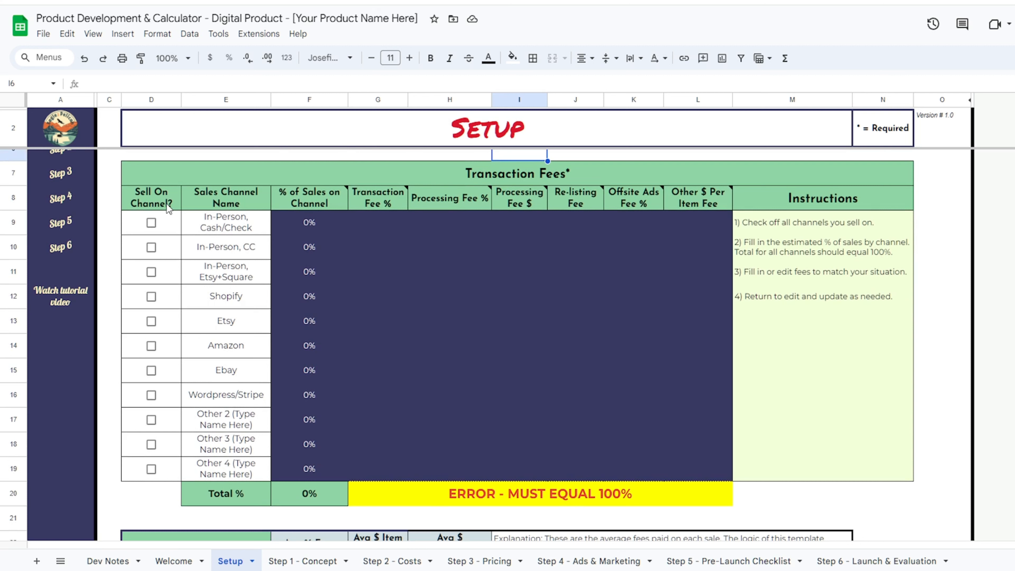
- Tick Shopify and Etsy as sales channels with 10% and 90% of sales
{"action": "left_click", "coordinate": [151, 296]}
{"action": "left_click", "coordinate": [151, 321]}
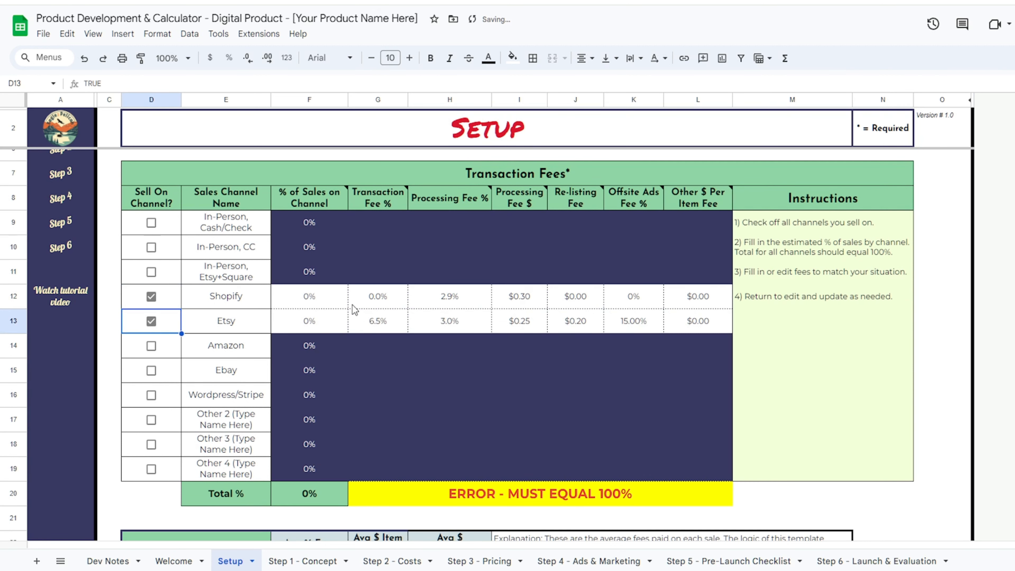
{"action": "left_click", "coordinate": [316, 299]}
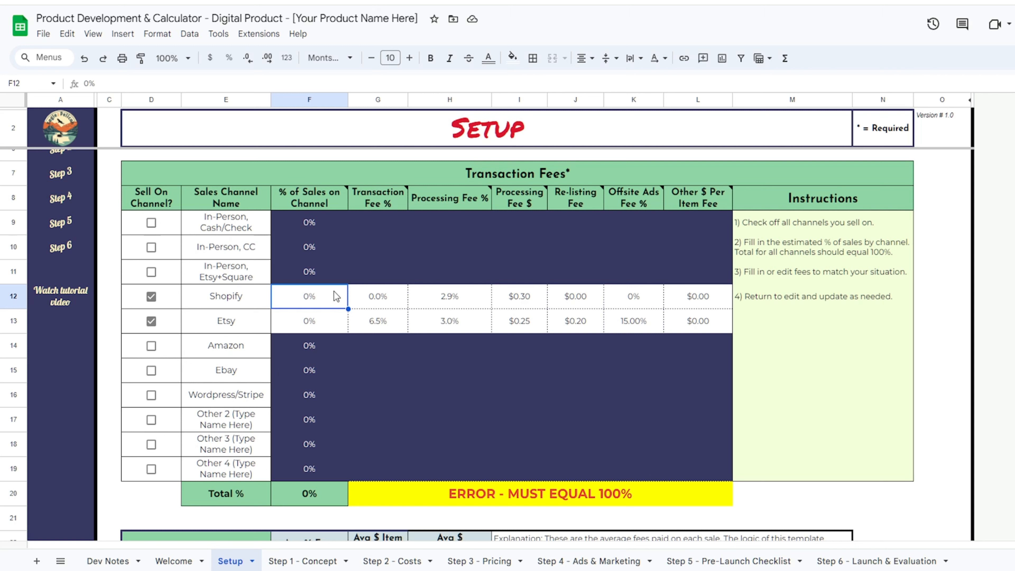
{"action": "type", "text": "10"}
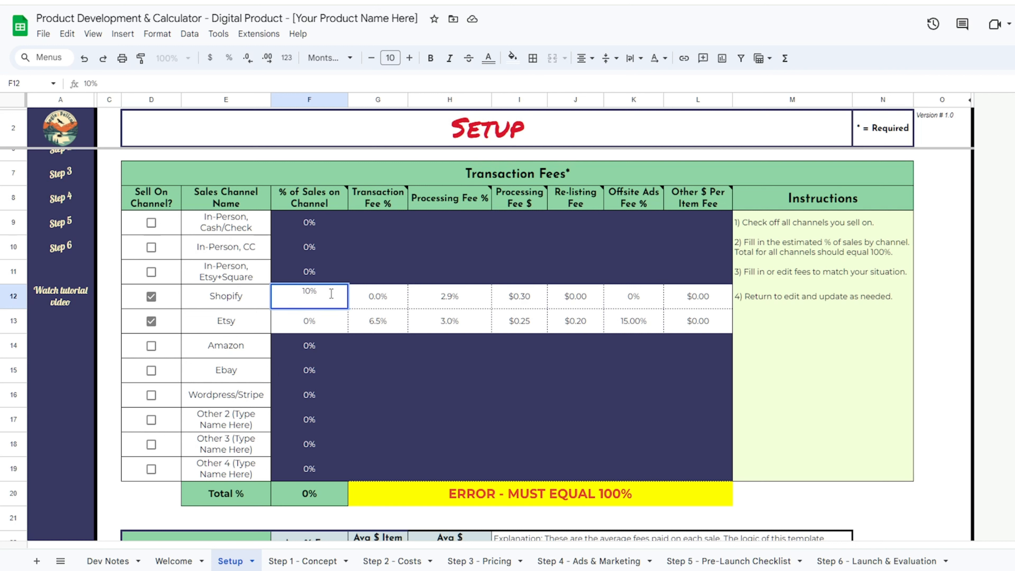
{"action": "key", "text": "Return"}
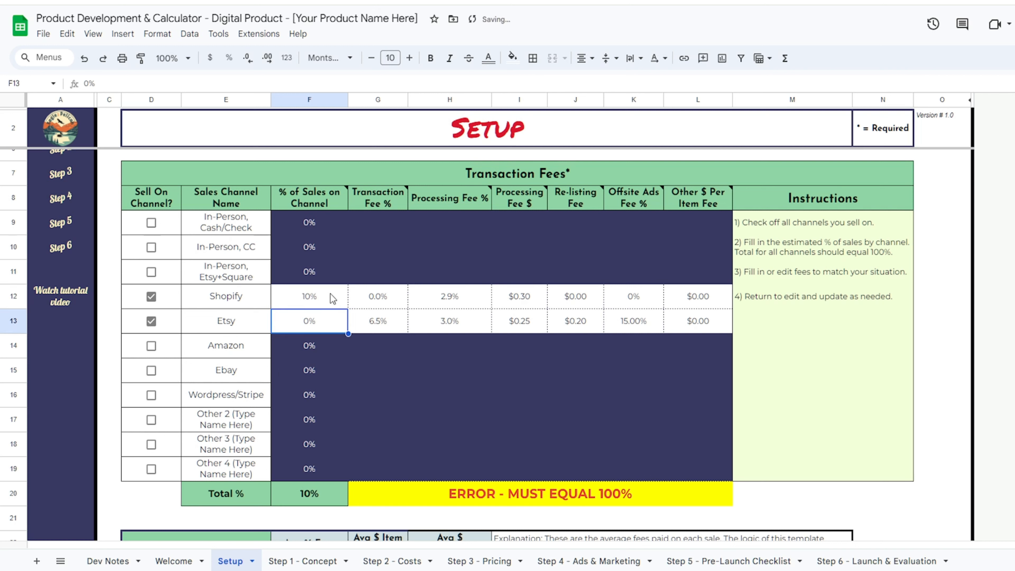
{"action": "type", "text": "90"}
{"action": "key", "text": "Return"}
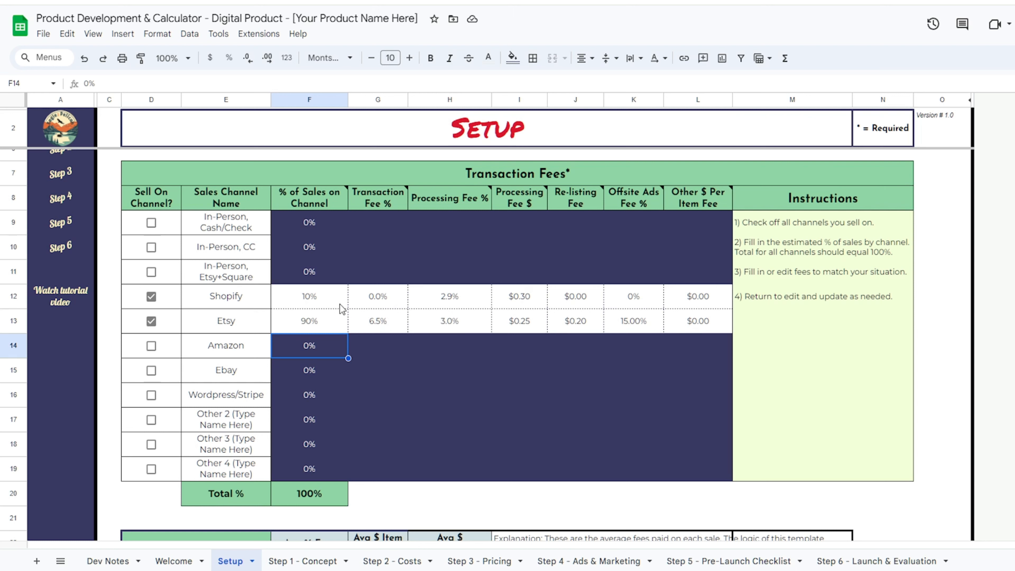
- Check Etsy's 15% offsite ads fee and the placeholder Other 2 channel name
{"action": "left_click", "coordinate": [631, 323]}
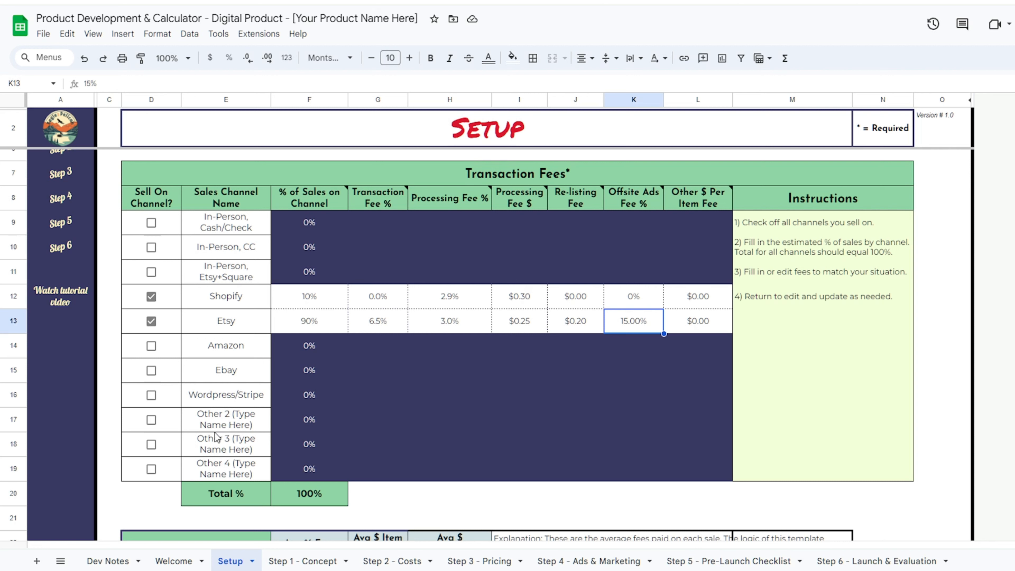
{"action": "left_click", "coordinate": [223, 411]}
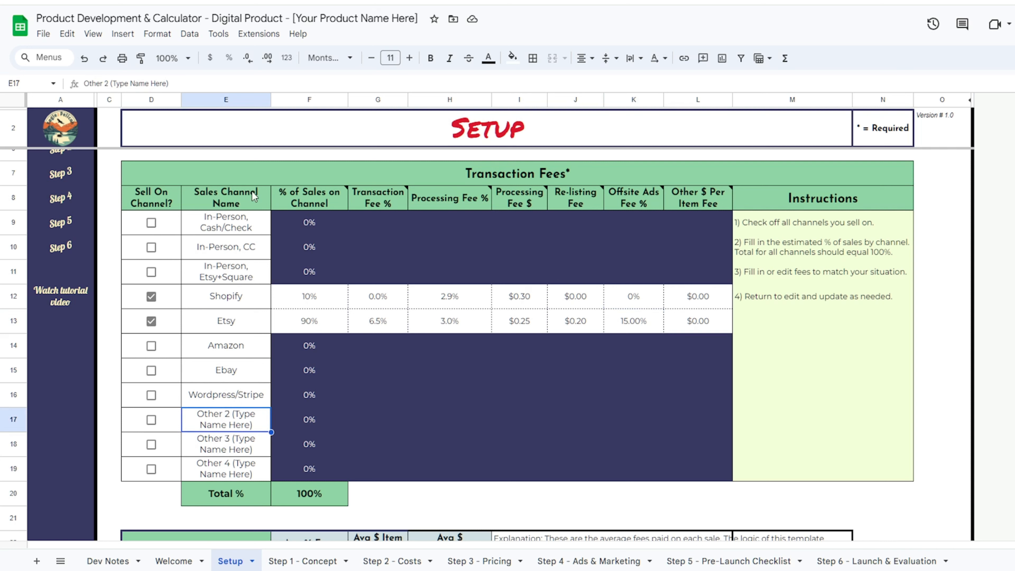
{"action": "scroll", "coordinate": [267, 308], "scroll_direction": "down", "scroll_amount": 5}
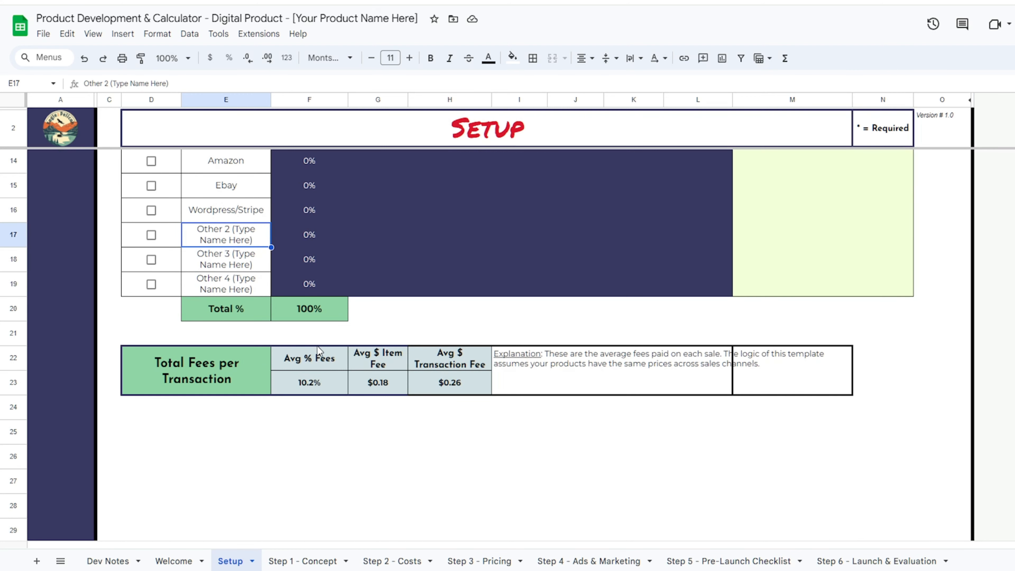
- Switch to the Step 1 - Concept sheet to reach its Comparison Products table
{"action": "left_click", "coordinate": [303, 560]}
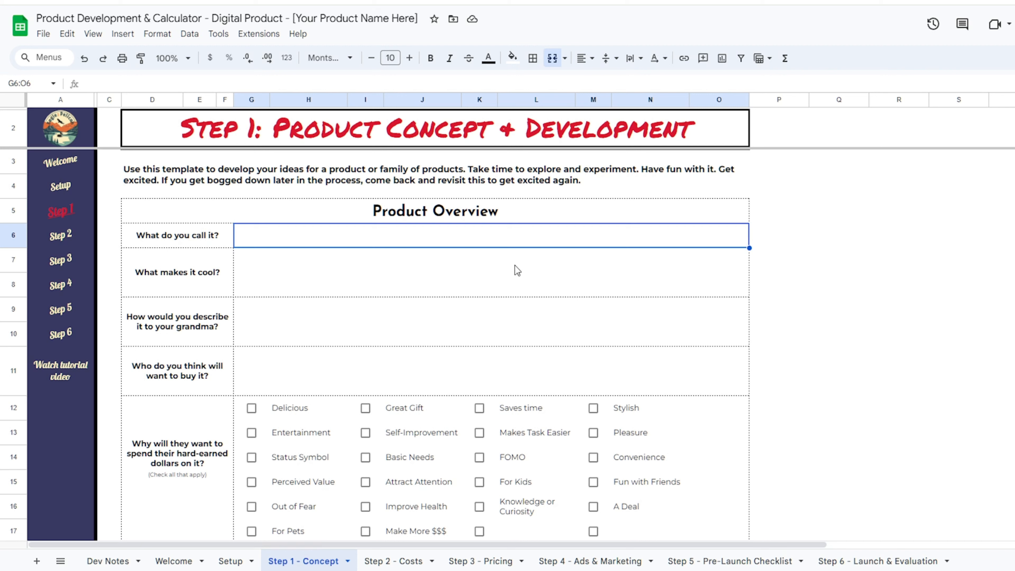
{"action": "left_click", "coordinate": [896, 217]}
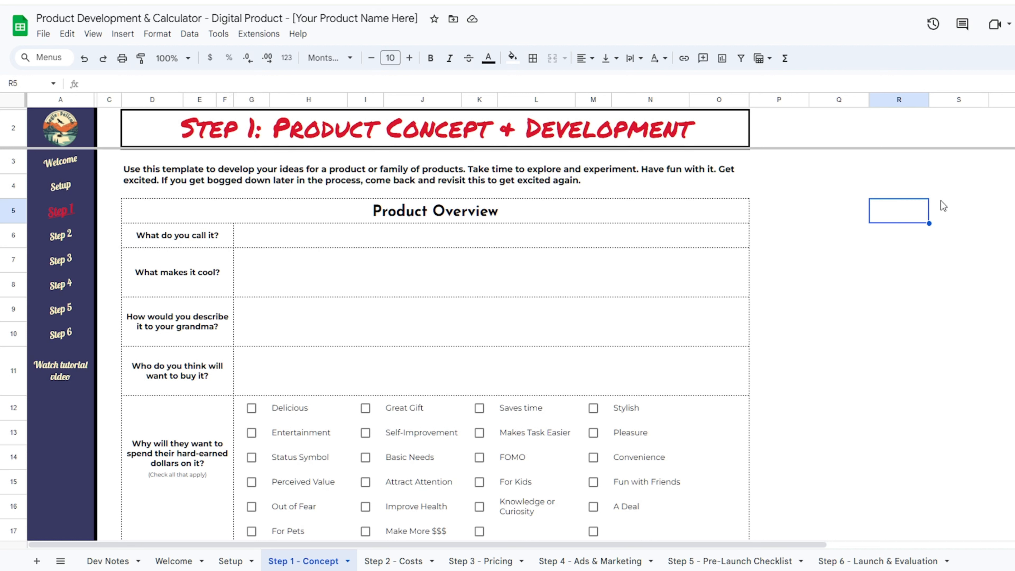
{"action": "left_click", "coordinate": [945, 230]}
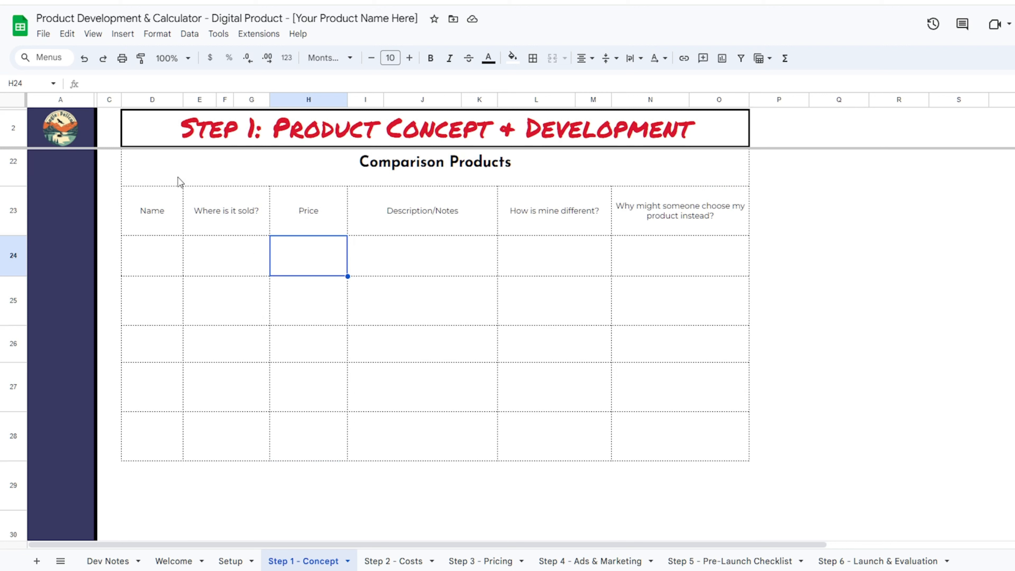
- Enter Option A and Option B as the comparison product names
{"action": "left_click", "coordinate": [160, 262]}
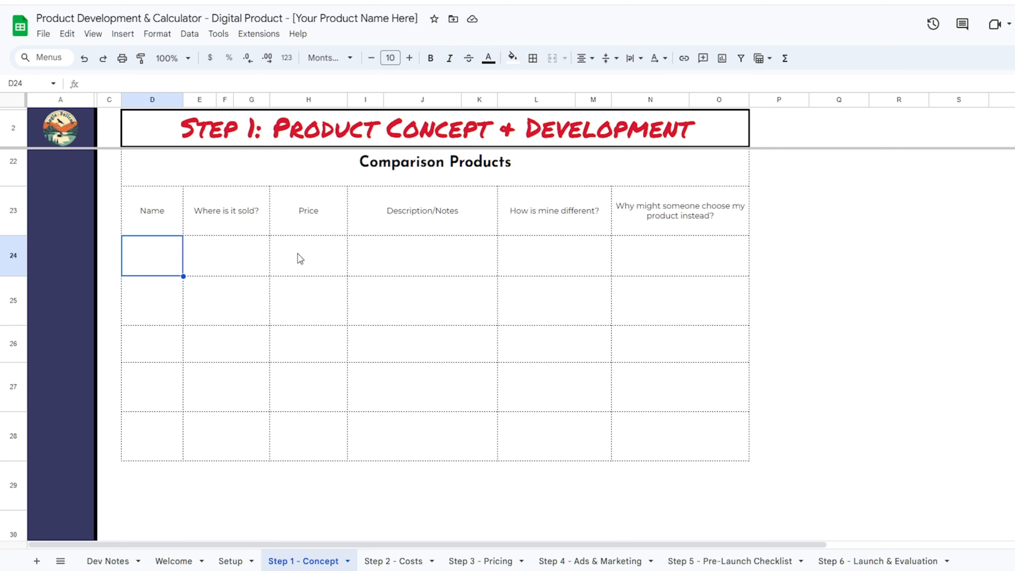
{"action": "type", "text": "Opt"}
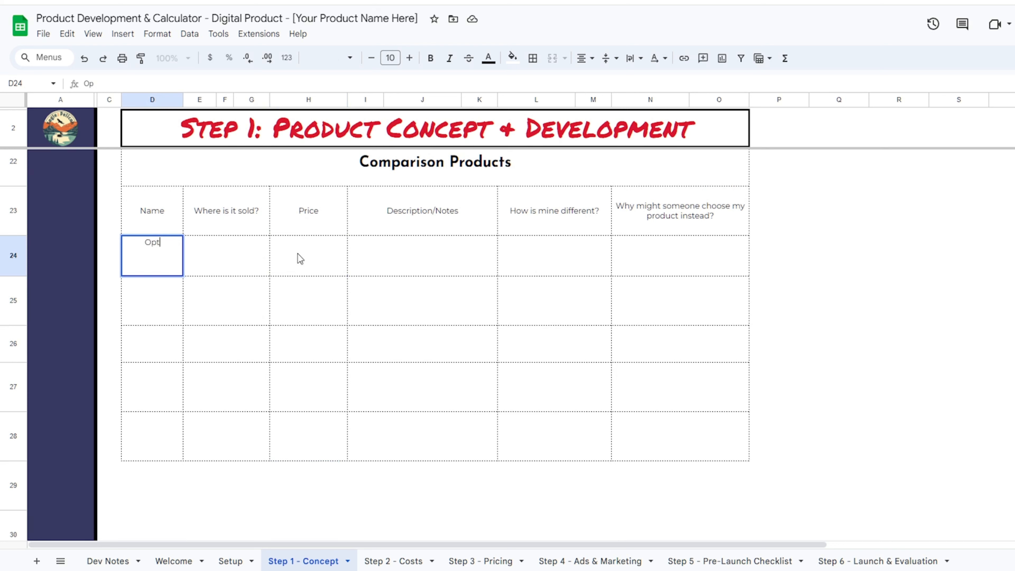
{"action": "type", "text": "ion A"}
{"action": "key", "text": "Return"}
{"action": "type", "text": "Option B"}
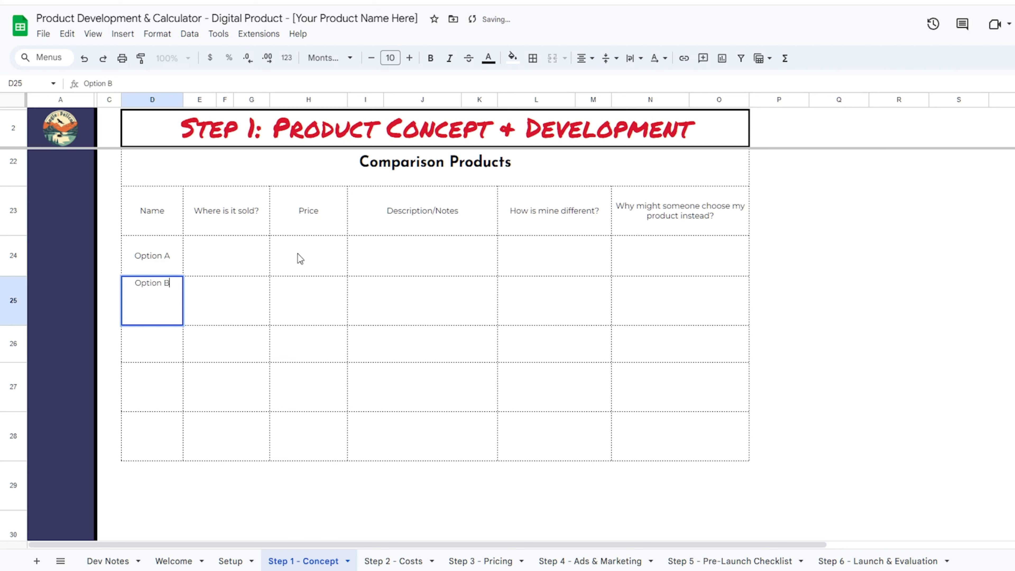
{"action": "key", "text": "Tab"}
- Price Option A at $8.00 and Option B at $12.00, then view Step 3 - Pricing
{"action": "left_click", "coordinate": [297, 253]}
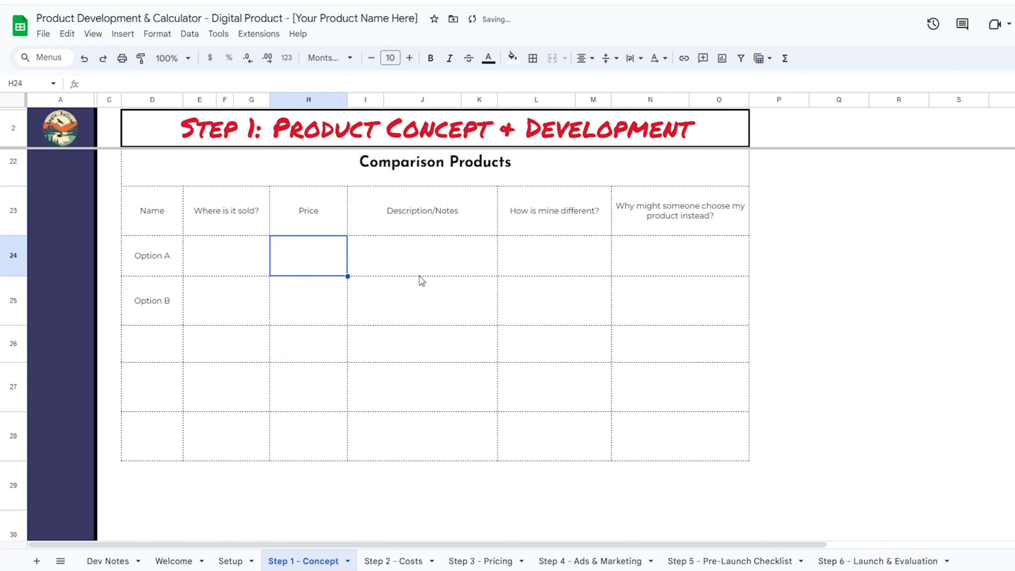
{"action": "type", "text": "8"}
{"action": "key", "text": "Return"}
{"action": "type", "text": "12"}
{"action": "key", "text": "Return"}
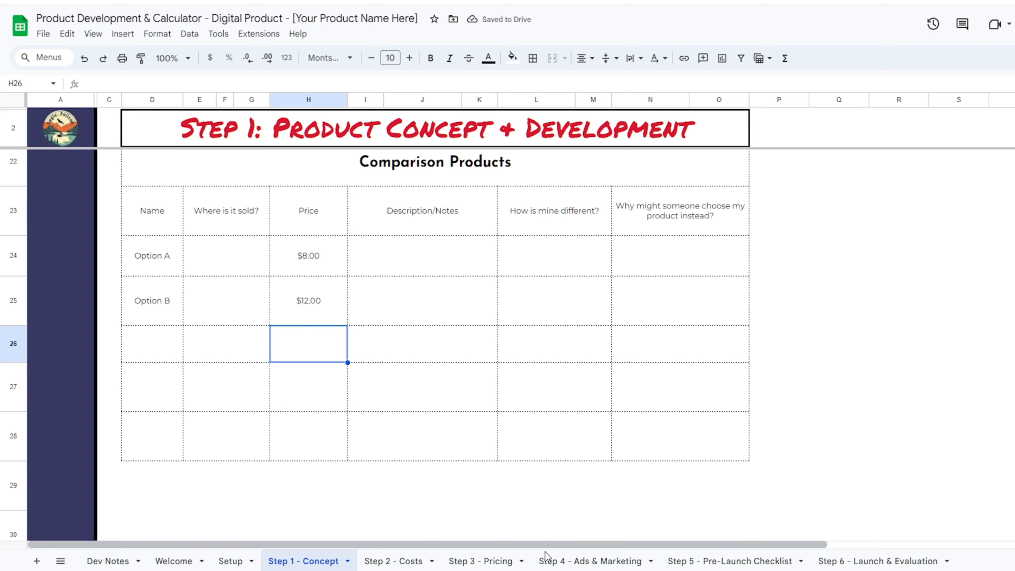
{"action": "left_click", "coordinate": [509, 561]}
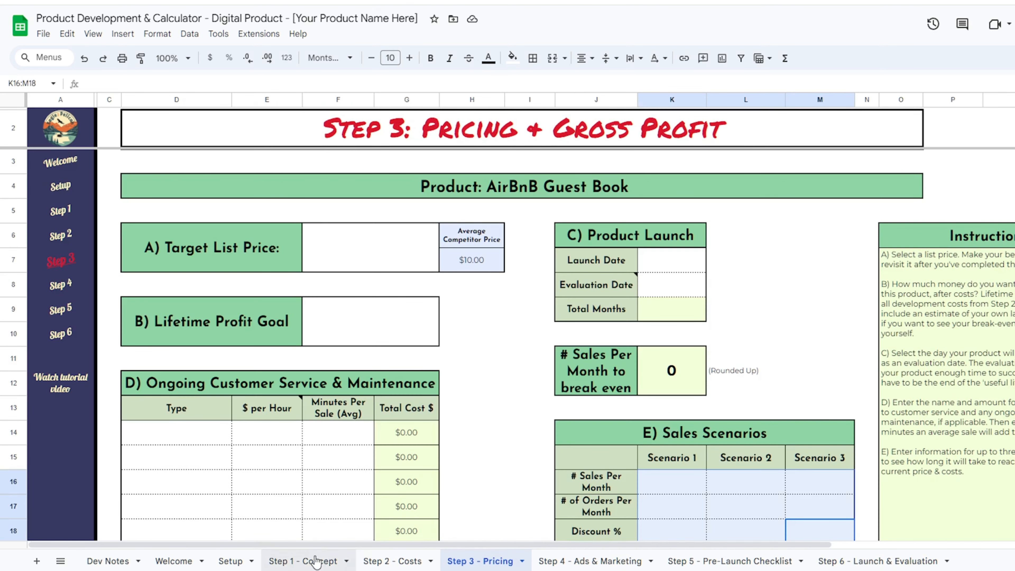
- Switch to the Step 2 - Costs sheet for the AirBnB Guest Book and review it
{"action": "left_click", "coordinate": [392, 561]}
{"action": "scroll", "coordinate": [510, 256], "scroll_direction": "up", "scroll_amount": 5}
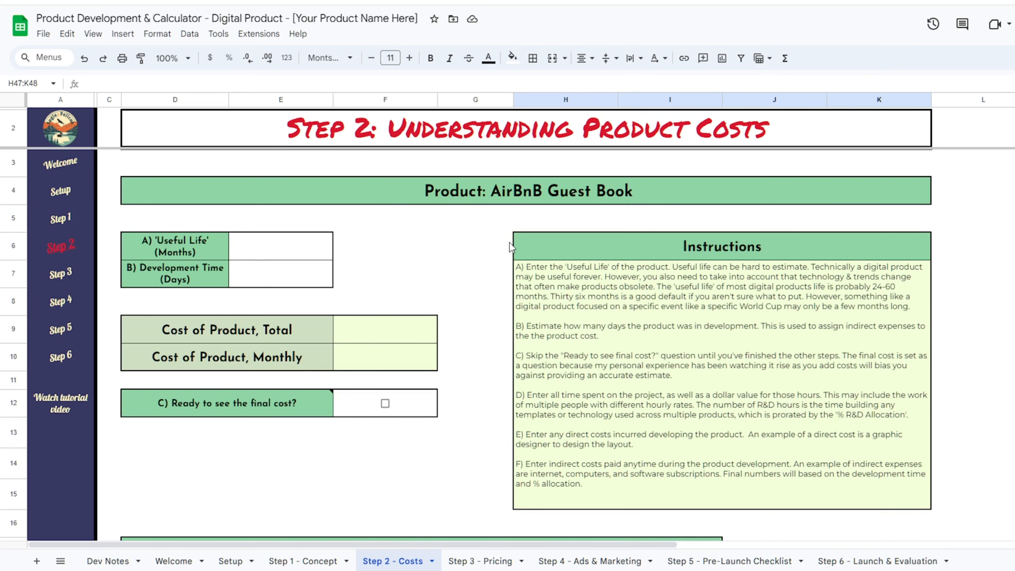
{"action": "left_click", "coordinate": [460, 245]}
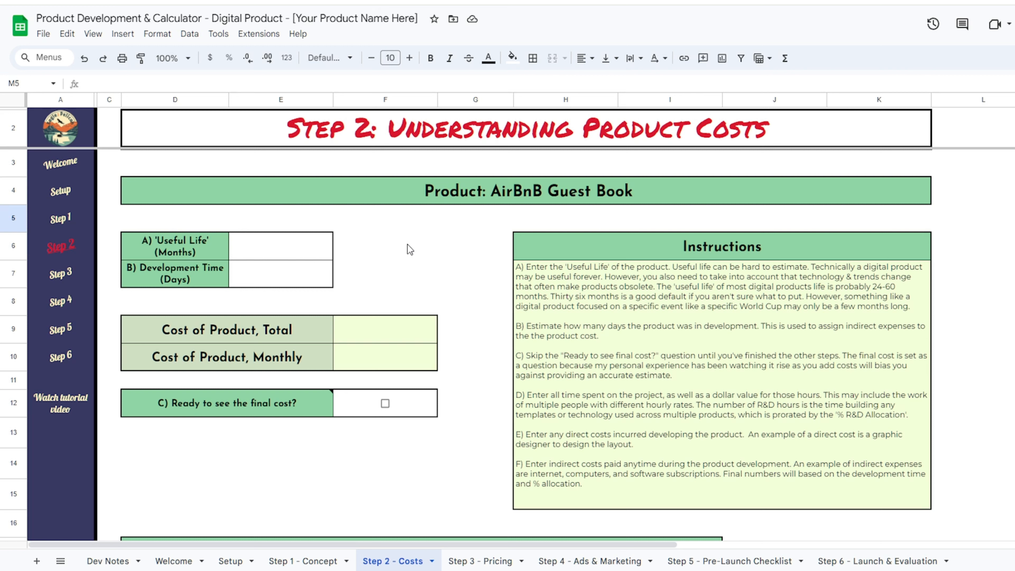
{"action": "scroll", "coordinate": [410, 249], "scroll_direction": "down", "scroll_amount": 10}
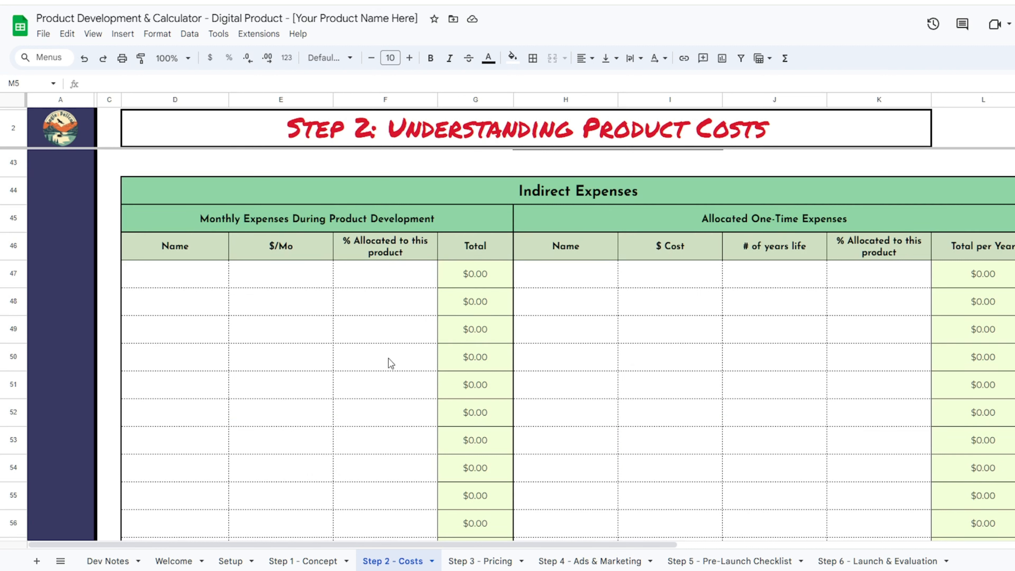
{"action": "scroll", "coordinate": [351, 402], "scroll_direction": "up", "scroll_amount": 15}
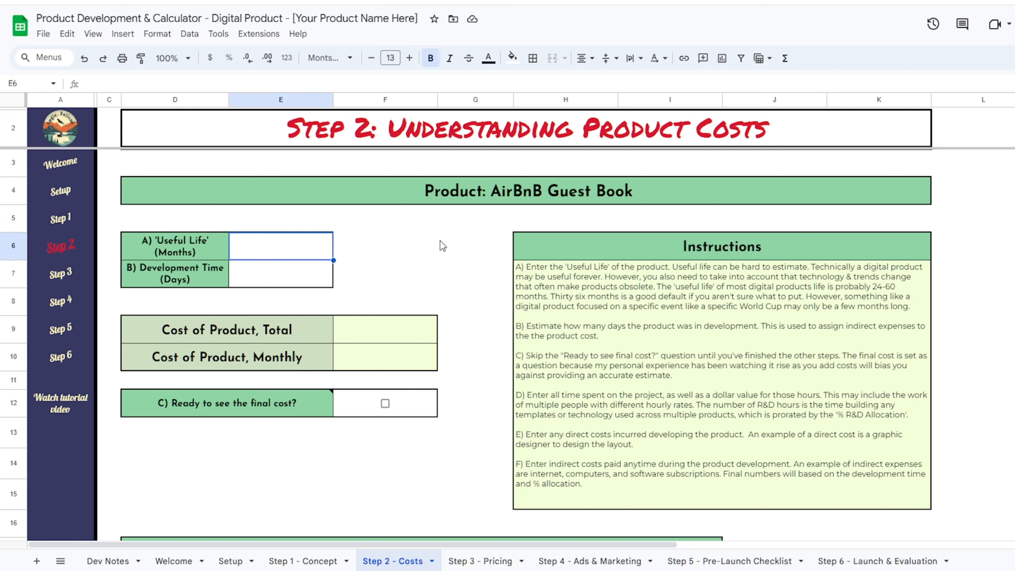
- Set Useful Life to 36 months and Development Time to 30 days
{"action": "type", "text": "365"}
{"action": "key", "text": "BackSpace"}
{"action": "key", "text": "Return"}
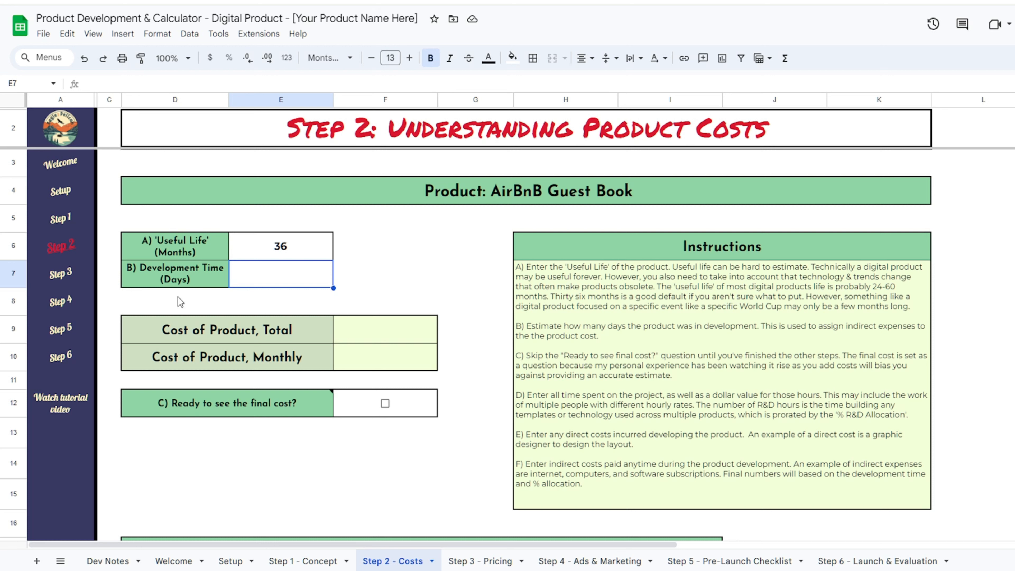
{"action": "type", "text": "30"}
{"action": "key", "text": "Return"}
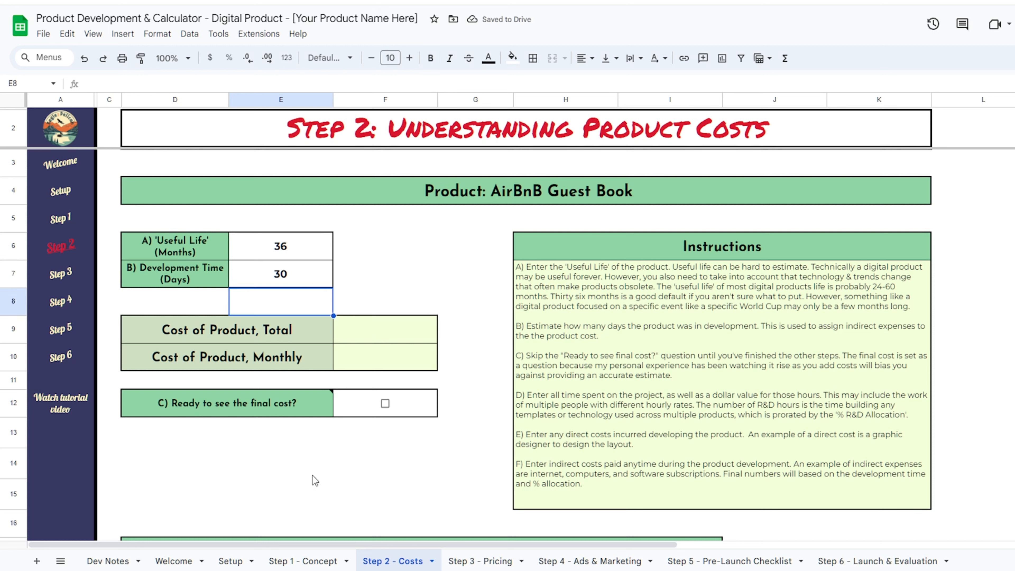
- Toggle the ready-to-see-final-cost box on and off, and reach the labor costs table
{"action": "scroll", "coordinate": [460, 379], "scroll_direction": "down", "scroll_amount": 5}
{"action": "scroll", "coordinate": [457, 377], "scroll_direction": "up", "scroll_amount": 5}
{"action": "left_click", "coordinate": [385, 403]}
{"action": "left_click", "coordinate": [385, 403]}
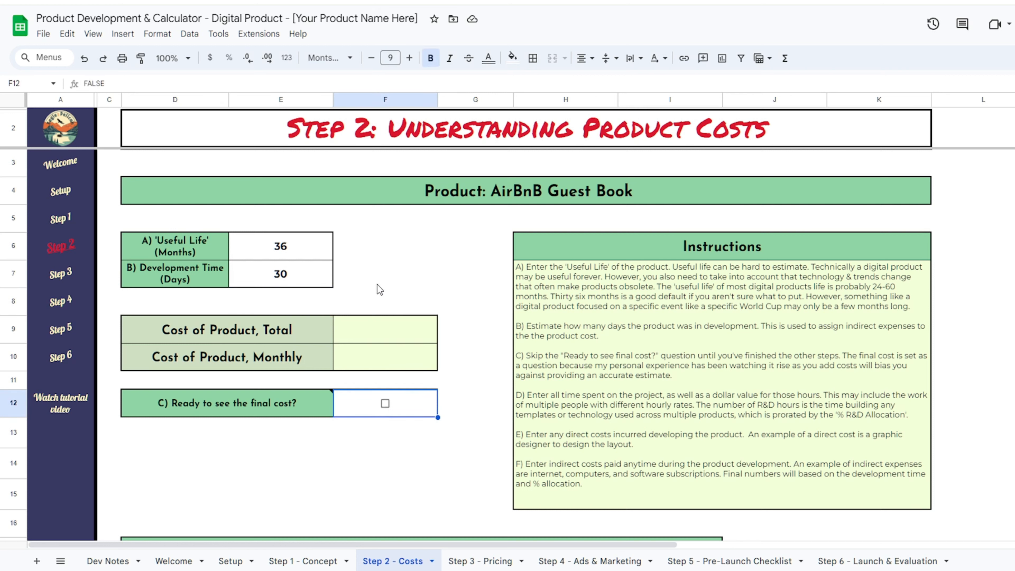
{"action": "left_click", "coordinate": [380, 492]}
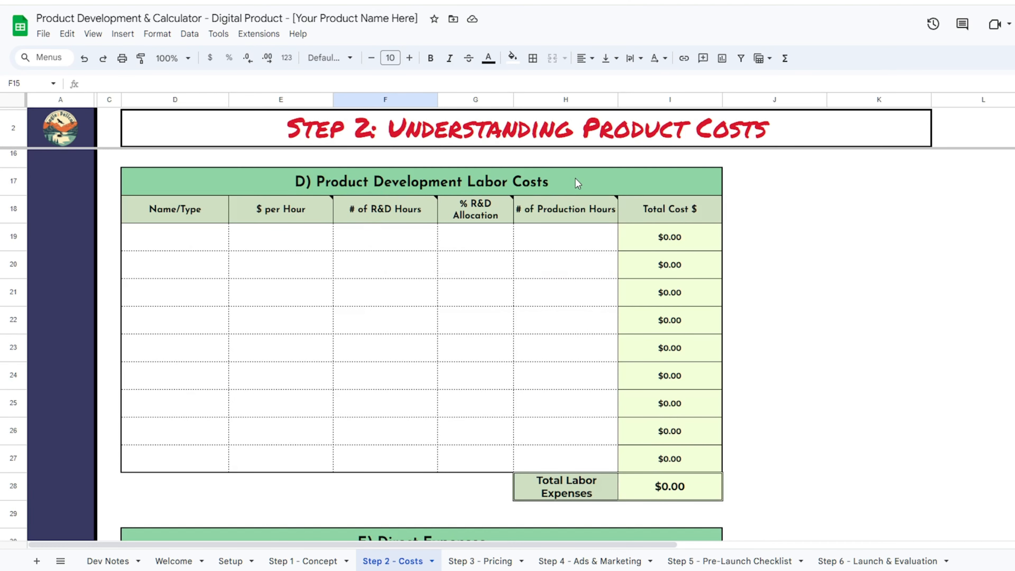
- Fill row 19 with an Owner wages labor entry at 50% allocation and 15 hours
{"action": "left_click", "coordinate": [188, 256]}
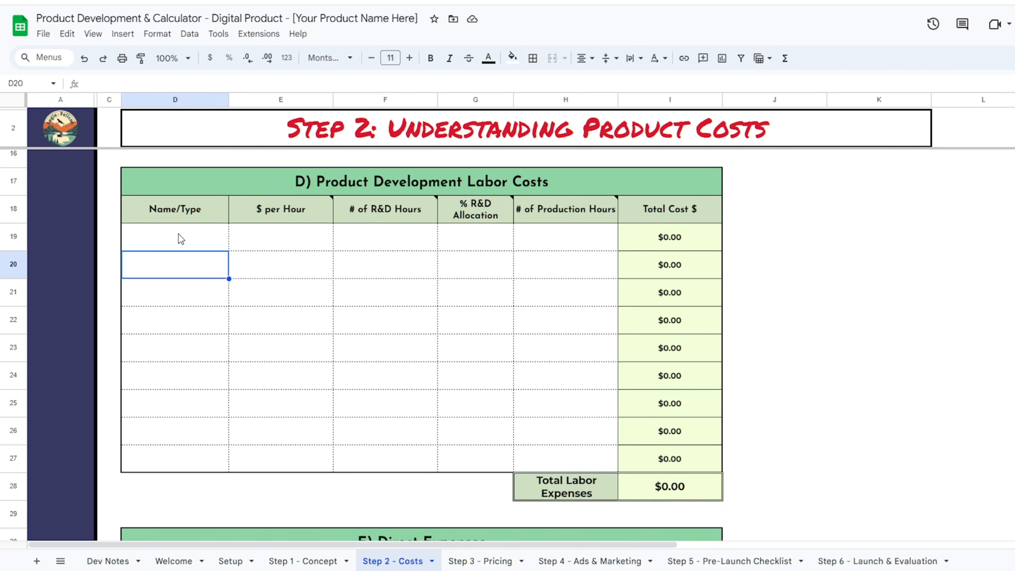
{"action": "left_click", "coordinate": [178, 234]}
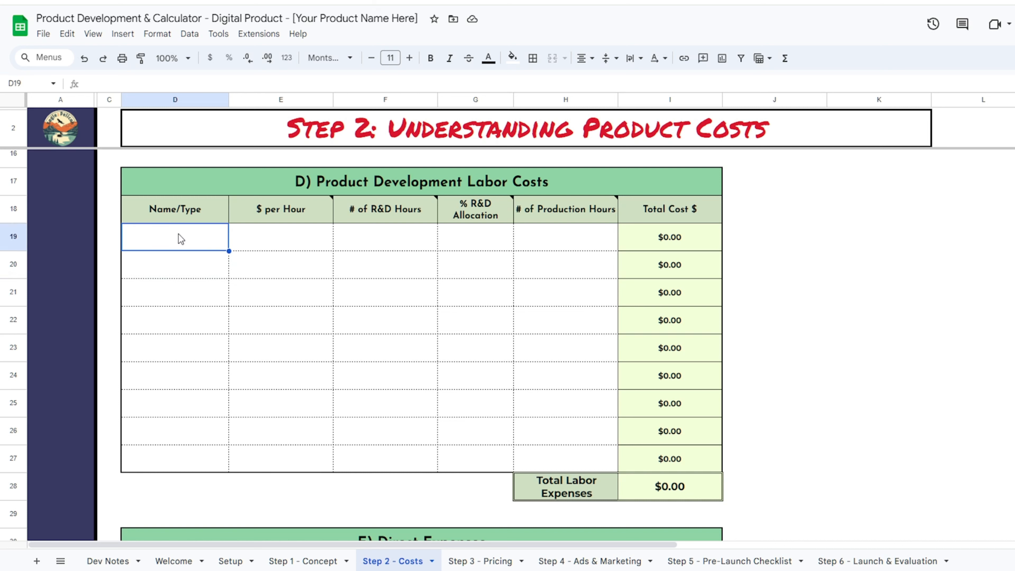
{"action": "type", "text": "Owner wages"}
{"action": "key", "text": "Tab"}
{"action": "type", "text": "50"}
{"action": "key", "text": "Tab"}
{"action": "type", "text": "5"}
{"action": "key", "text": "Tab"}
{"action": "type", "text": "50%"}
- Add a second Owner Wages row and a Graphic Editing row at $35/hour, totaling $970.00
{"action": "key", "text": "Tab"}
{"action": "type", "text": "15"}
{"action": "key", "text": "Return"}
{"action": "type", "text": "Owner Wages"}
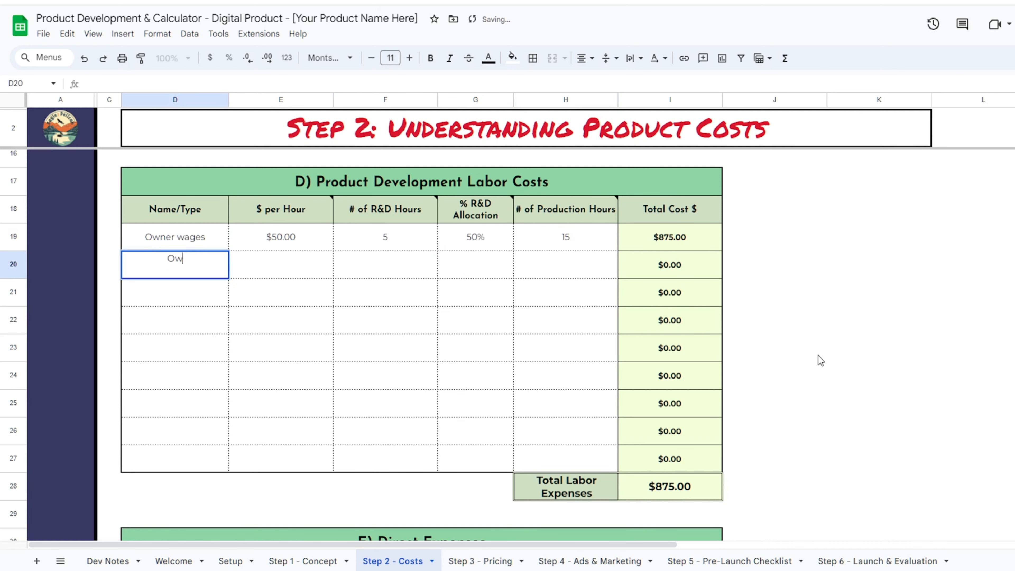
{"action": "key", "text": "Tab"}
{"action": "type", "text": "50"}
{"action": "key", "text": "Tab"}
{"action": "type", "text": "10"}
{"action": "type", "text": "35"}
{"action": "key", "text": "Tab"}
{"action": "type", "text": "0"}
{"action": "key", "text": "Tab"}
{"action": "type", "text": "0"}
{"action": "key", "text": "Tab"}
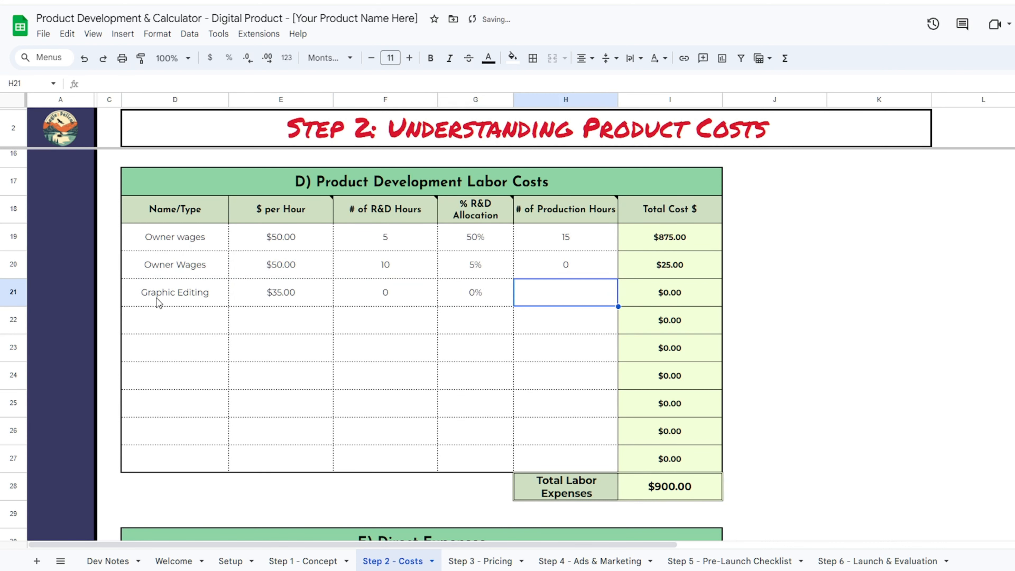
{"action": "type", "text": "2"}
{"action": "key", "text": "Tab"}
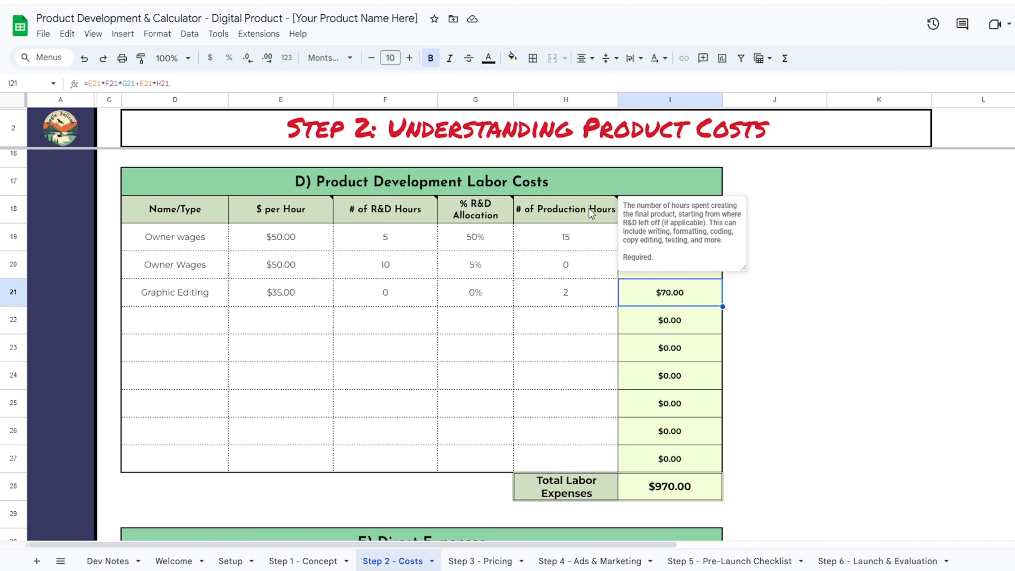
- Check the 15 production hours in H19, then scroll down to the empty Direct Expenses table
{"action": "left_click", "coordinate": [877, 239]}
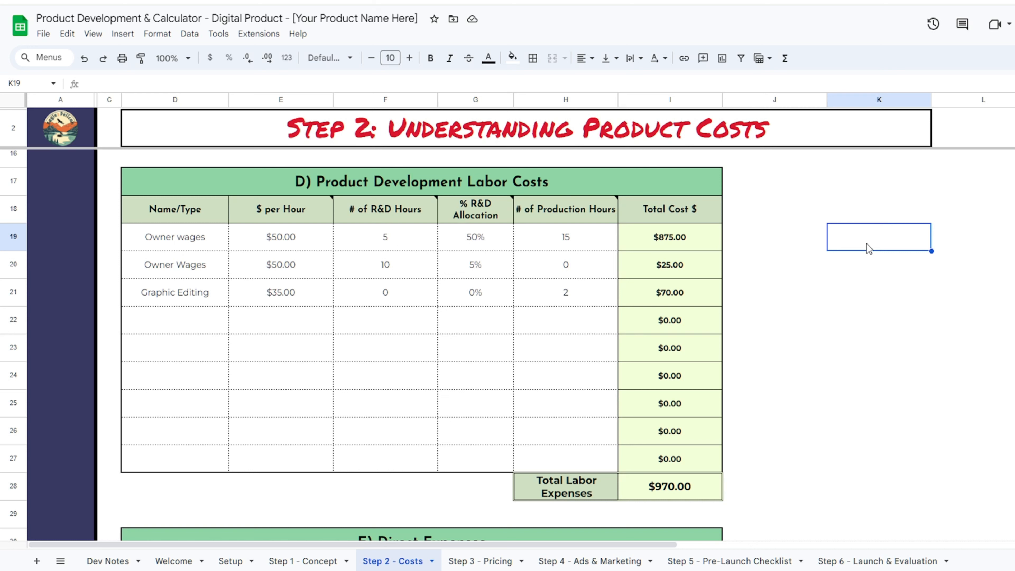
{"action": "left_click", "coordinate": [576, 254]}
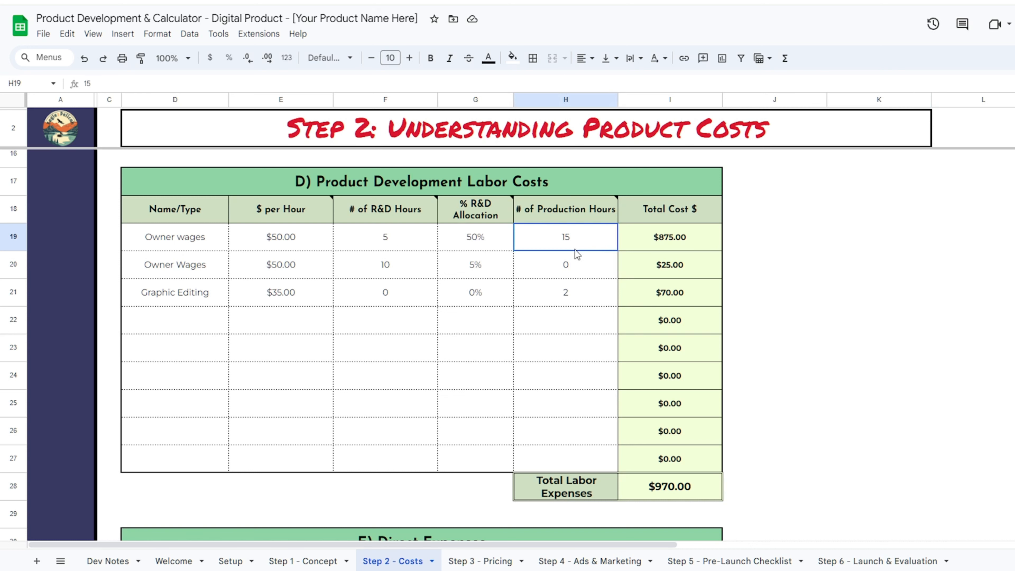
{"action": "left_click", "coordinate": [829, 231]}
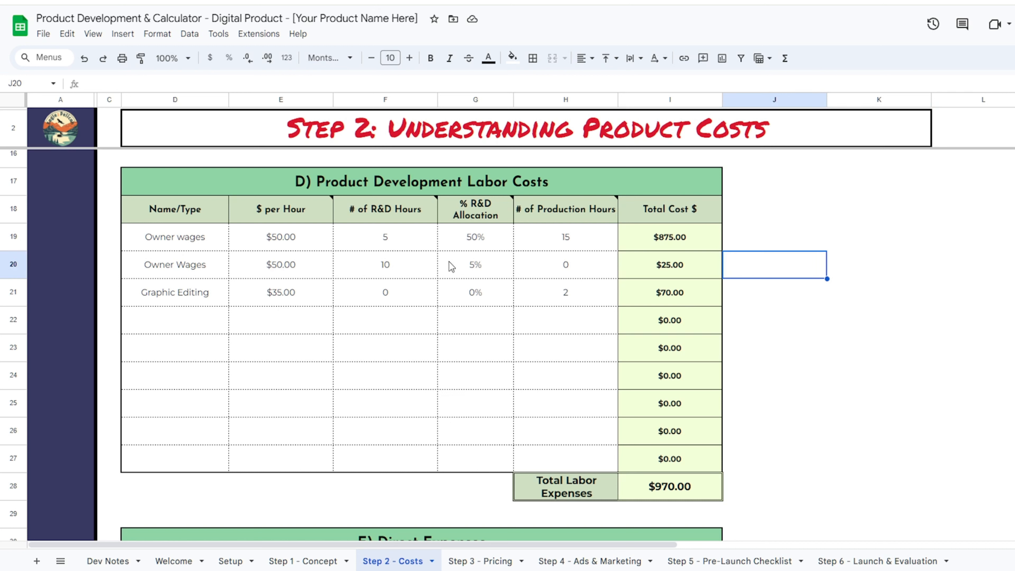
{"action": "left_click", "coordinate": [854, 266]}
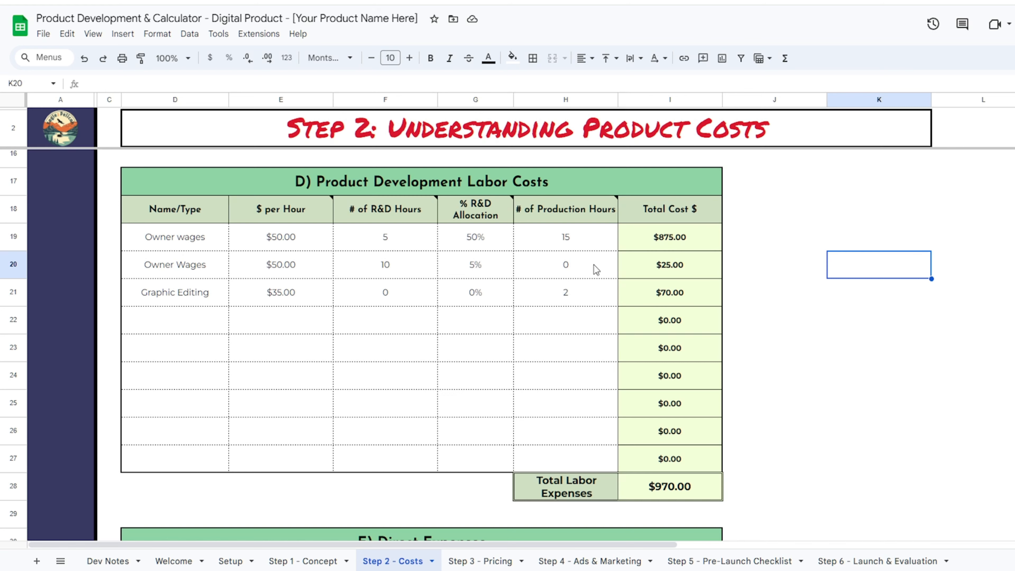
{"action": "scroll", "coordinate": [646, 381], "scroll_direction": "down", "scroll_amount": 5}
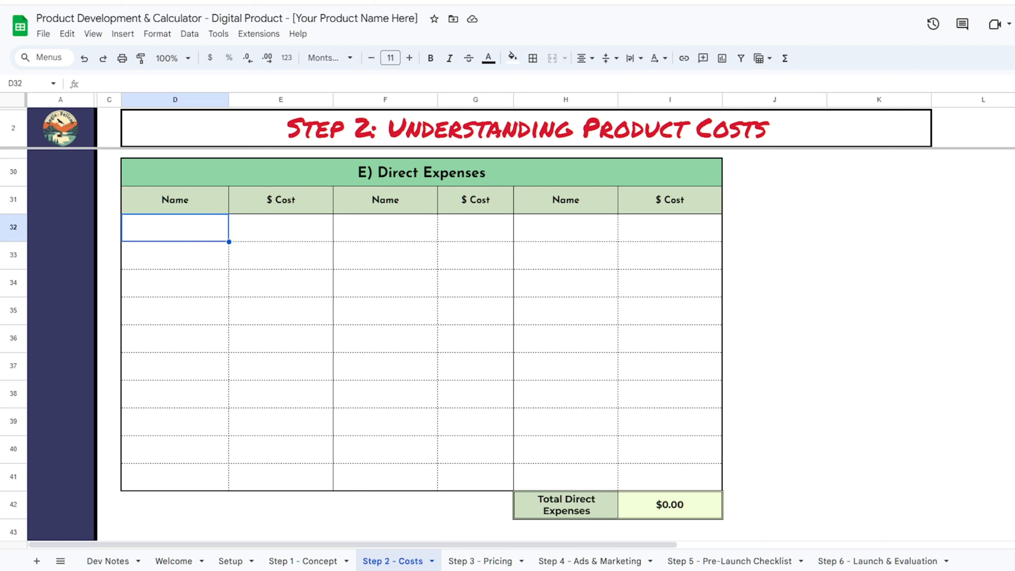
- Enter a Custom Border direct expense costing $10.00 in row 32
{"action": "type", "text": "Custom Border"}
{"action": "key", "text": "Tab"}
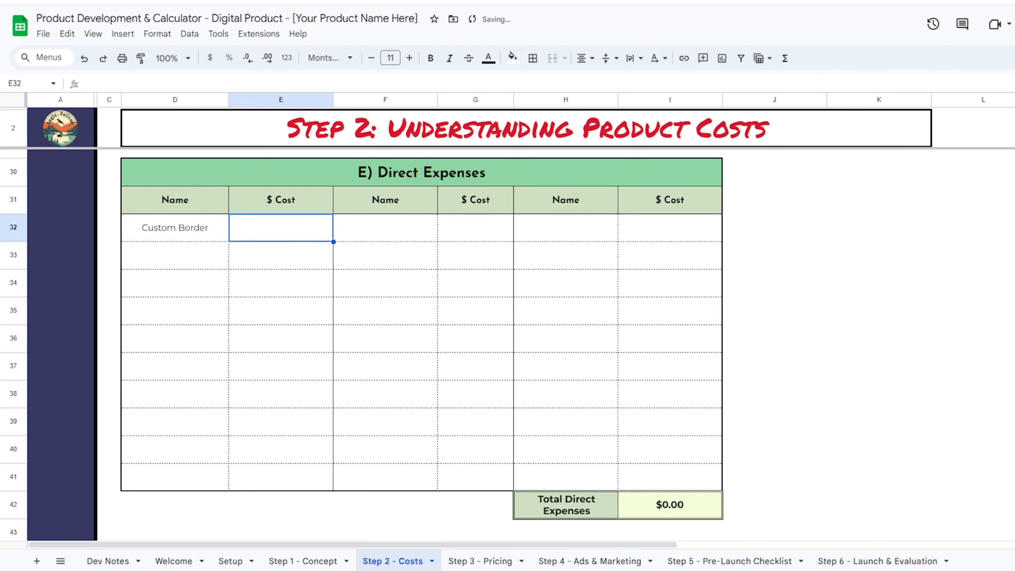
{"action": "type", "text": "10"}
{"action": "key", "text": "Return"}
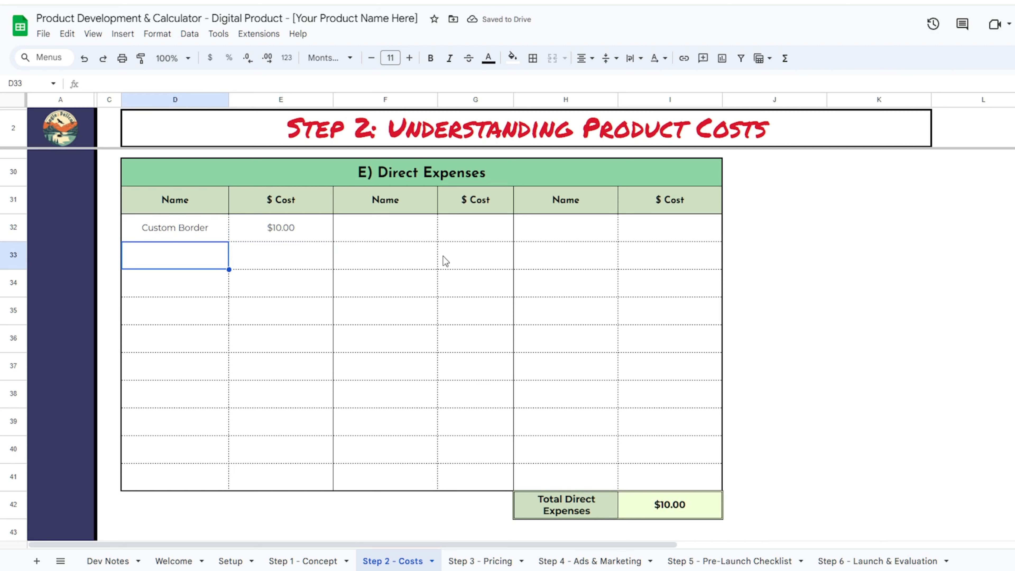
{"action": "left_click", "coordinate": [827, 284]}
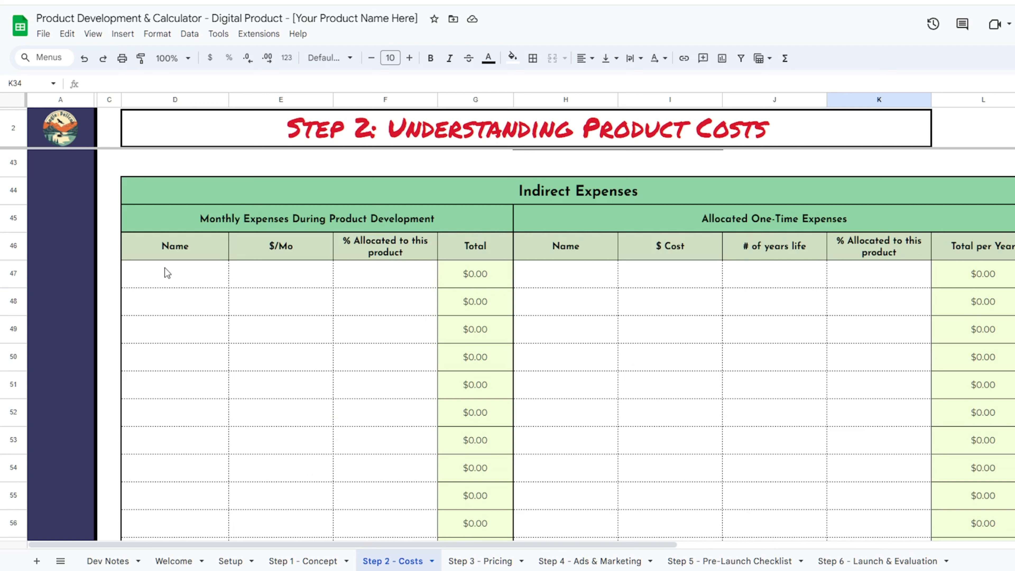
- Add the Canva subscription monthly expense at $10 with a 33% allocation
{"action": "left_click", "coordinate": [175, 277]}
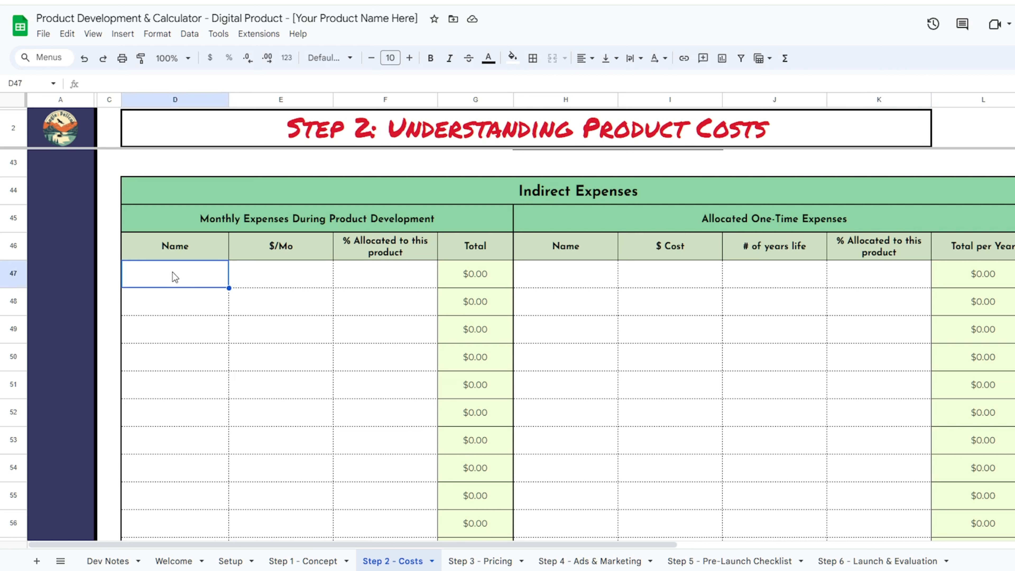
{"action": "type", "text": "Ca"}
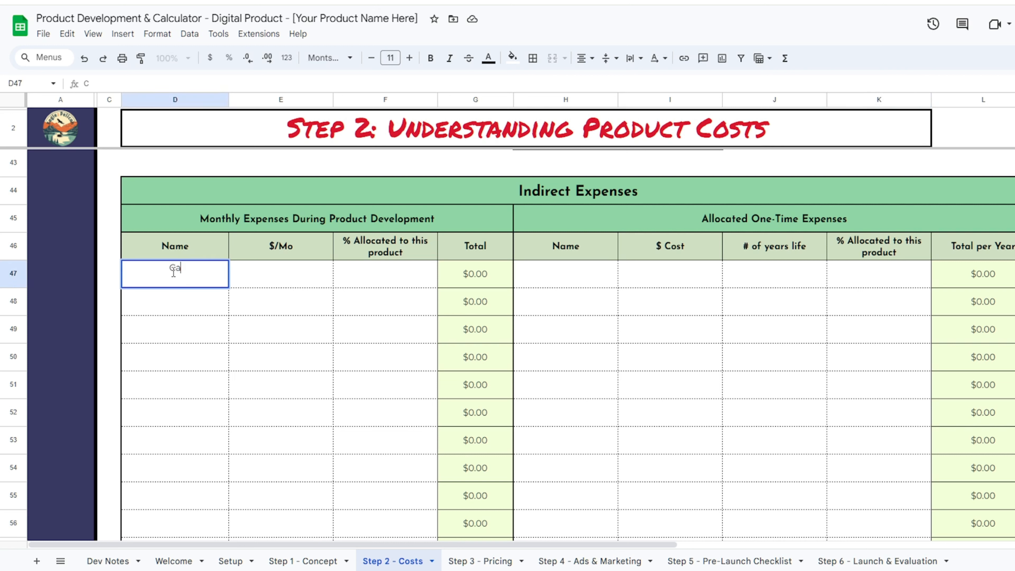
{"action": "type", "text": "nva Subscriptoin"}
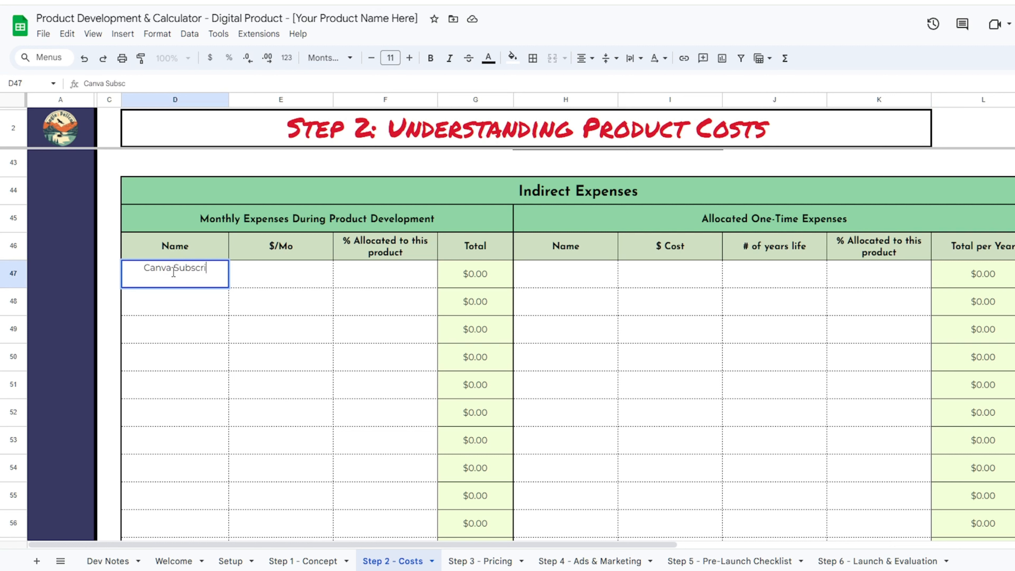
{"action": "key", "text": "Tab"}
{"action": "type", "text": "10"}
{"action": "key", "text": "Tab"}
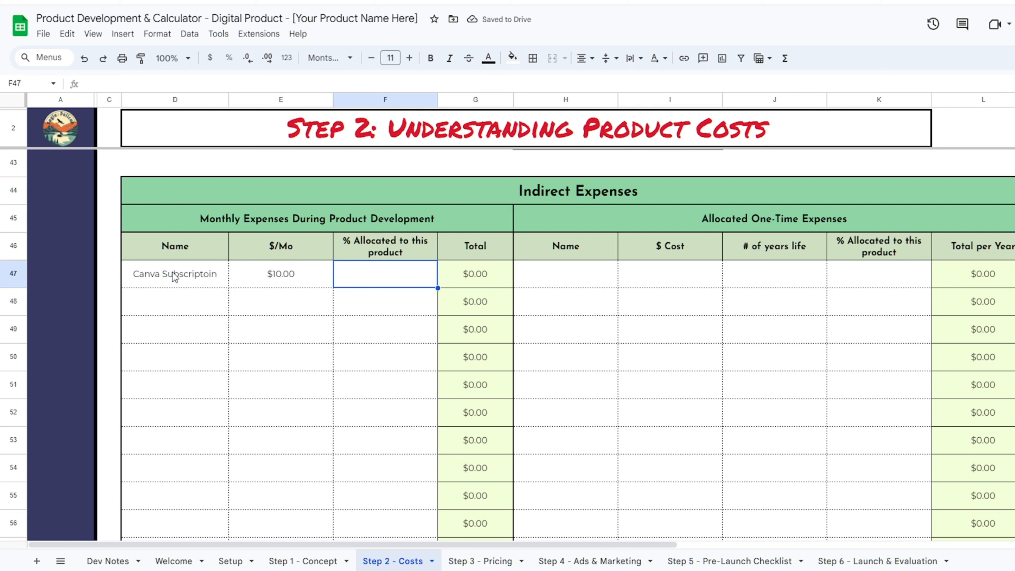
{"action": "type", "text": "33"}
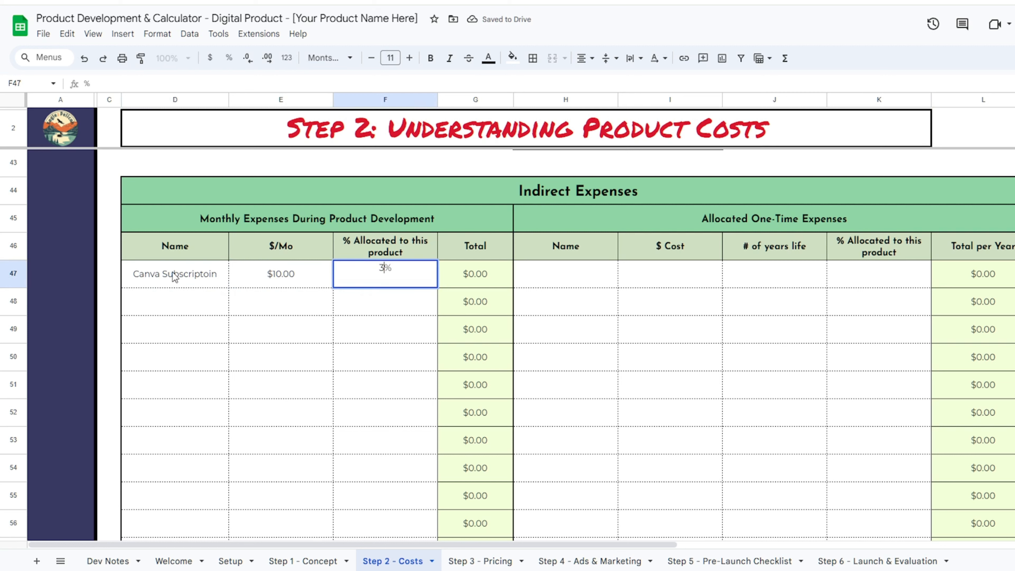
{"action": "key", "text": "Return"}
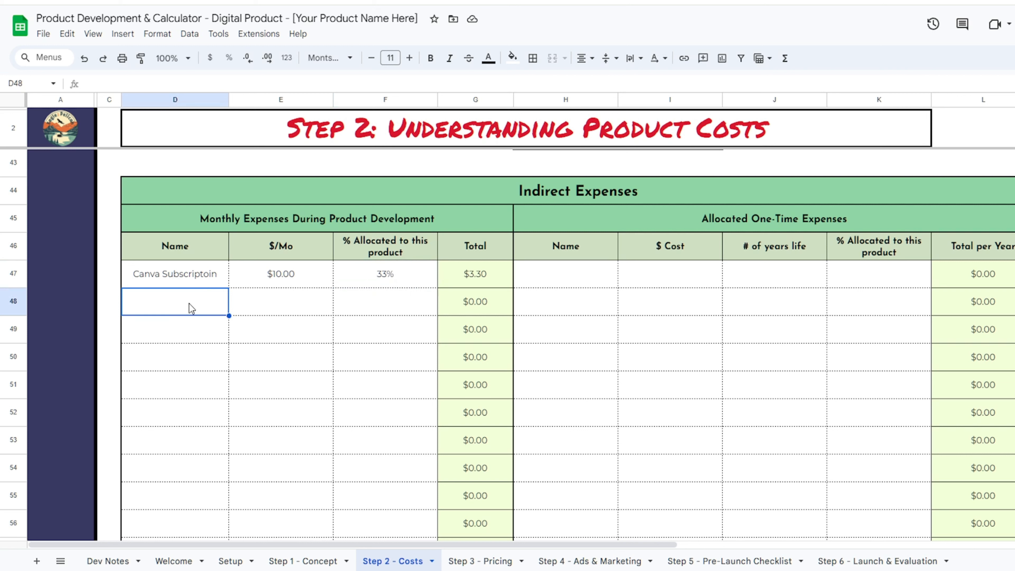
- Add Adobe Suite as a monthly expense at $59 with a 25% allocation
{"action": "type", "text": "Adobe Suite"}
{"action": "key", "text": "Tab"}
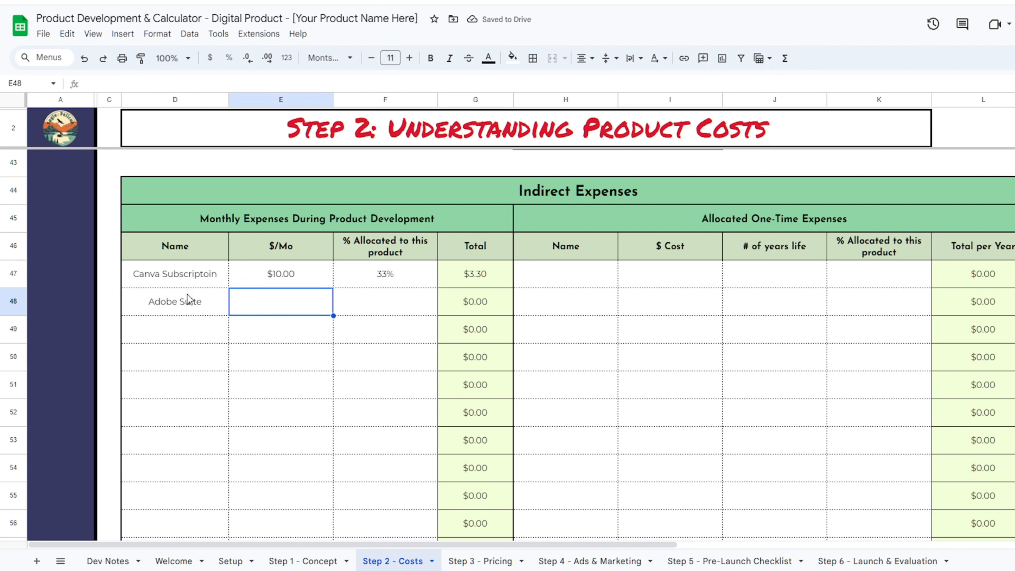
{"action": "type", "text": "59"}
{"action": "key", "text": "Tab"}
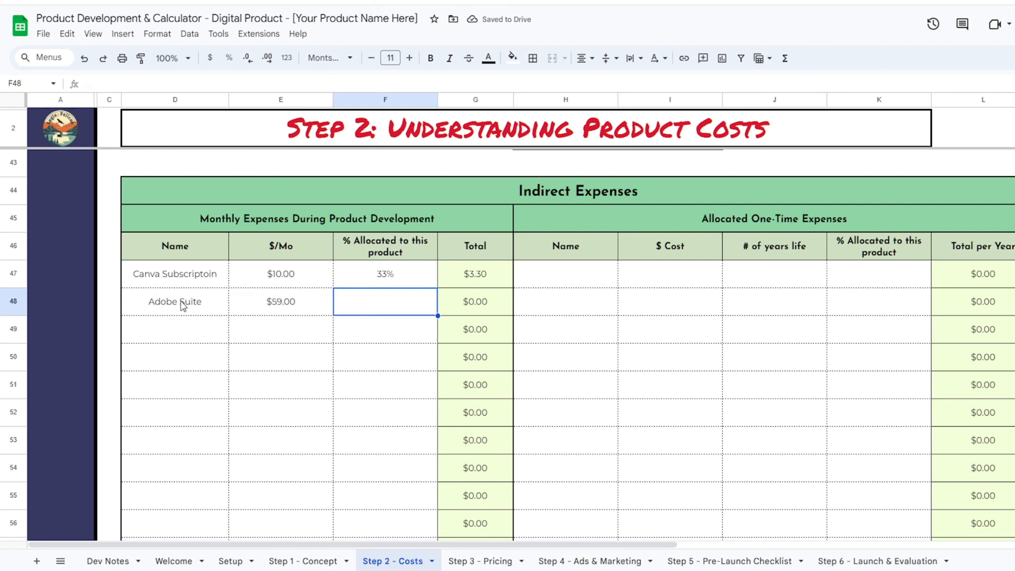
{"action": "type", "text": "25"}
{"action": "key", "text": "Return"}
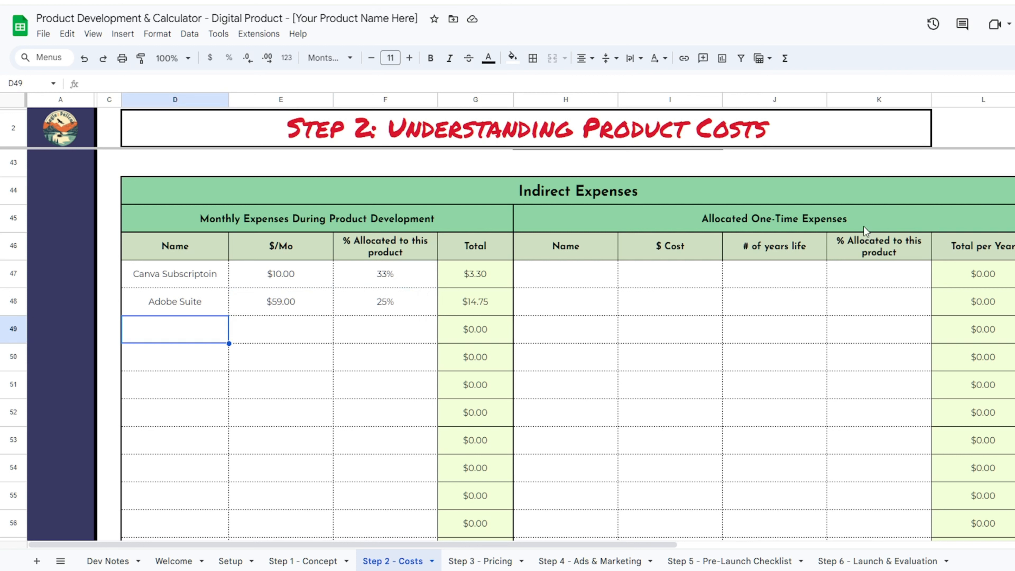
{"action": "left_click", "coordinate": [568, 282]}
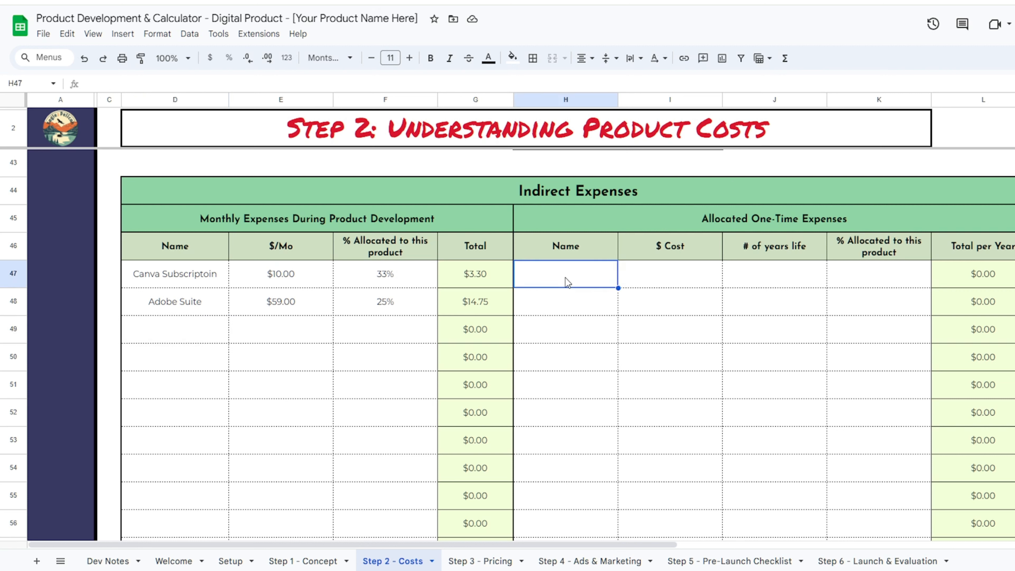
- Enter a Computer one-time expense: $800 cost, 4-year life, 2% allocation ($4.00 per year)
{"action": "type", "text": "Computer"}
{"action": "key", "text": "Tab"}
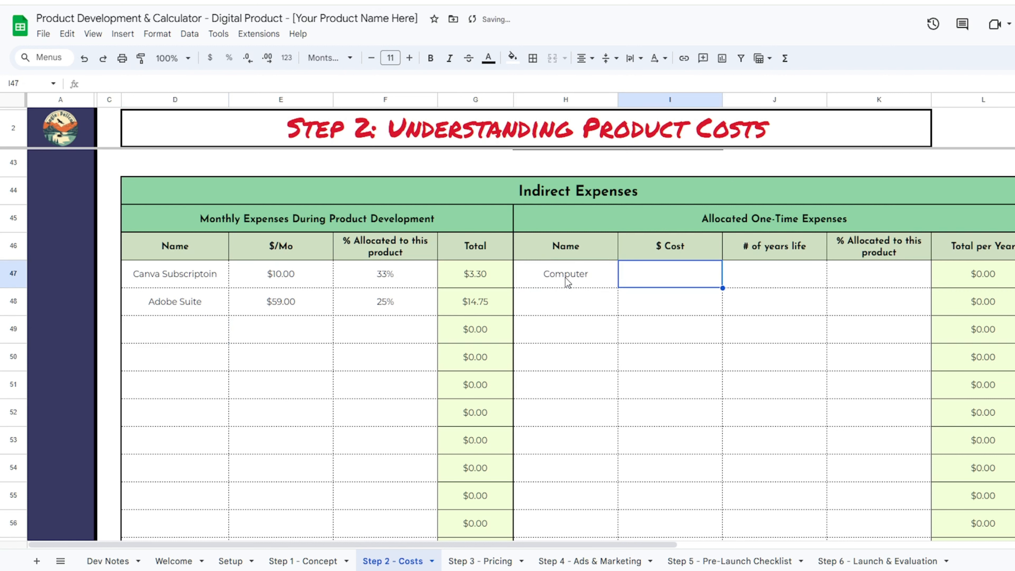
{"action": "type", "text": "800"}
{"action": "key", "text": "Tab"}
{"action": "type", "text": "4"}
{"action": "key", "text": "Tab"}
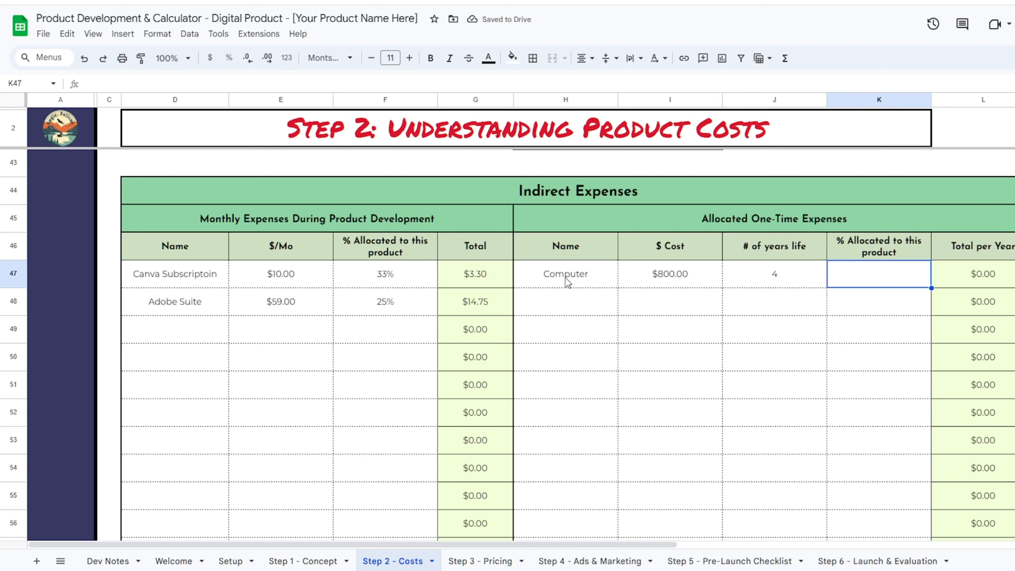
{"action": "type", "text": "2"}
{"action": "key", "text": "Return"}
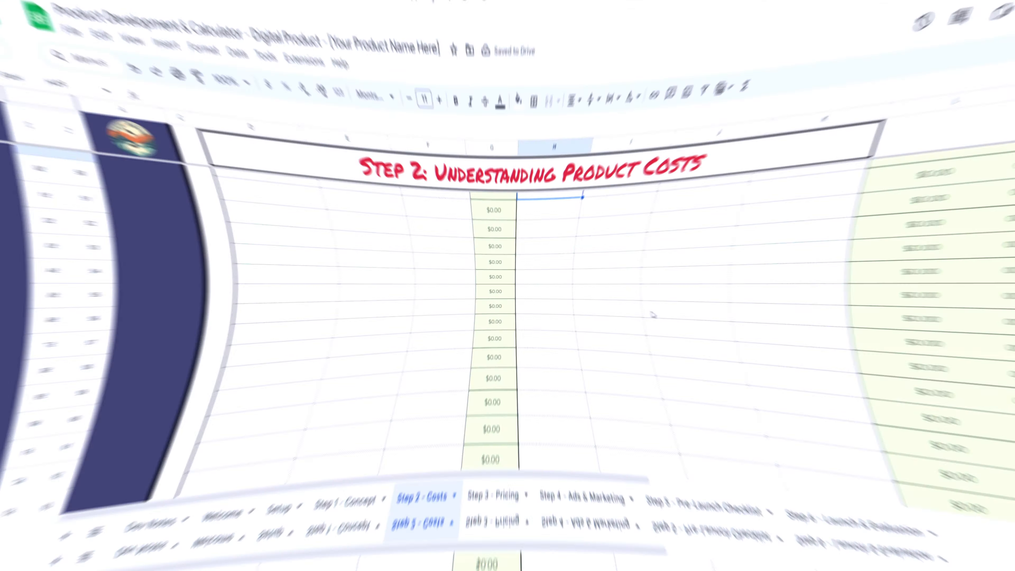
- Tick 'Ready to see the final cost?' to show $998.48 total, then go to Step 3 - Pricing
{"action": "scroll", "coordinate": [653, 315], "scroll_direction": "up", "scroll_amount": 3}
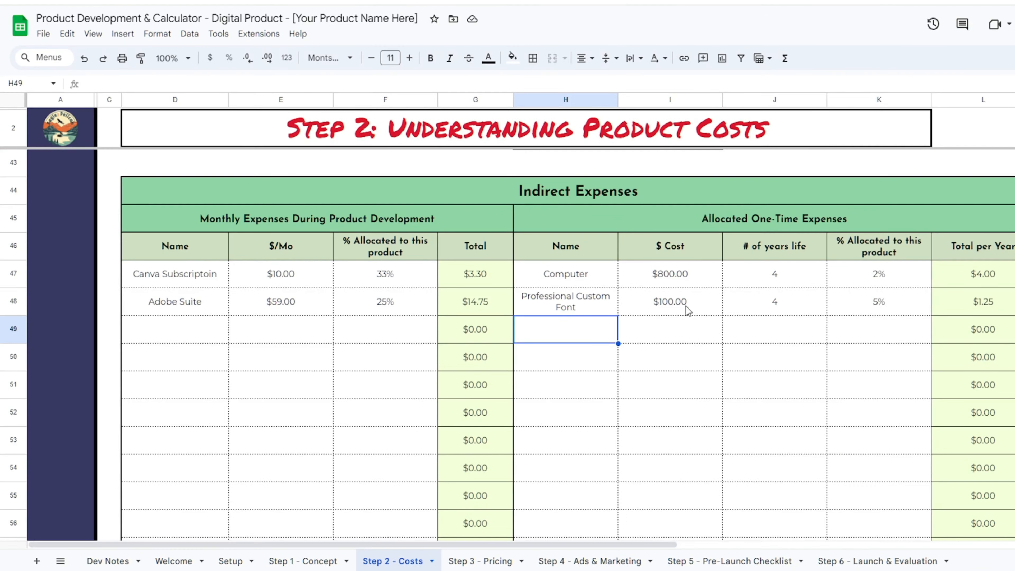
{"action": "scroll", "coordinate": [382, 372], "scroll_direction": "up", "scroll_amount": 9}
{"action": "scroll", "coordinate": [382, 372], "scroll_direction": "up", "scroll_amount": 9}
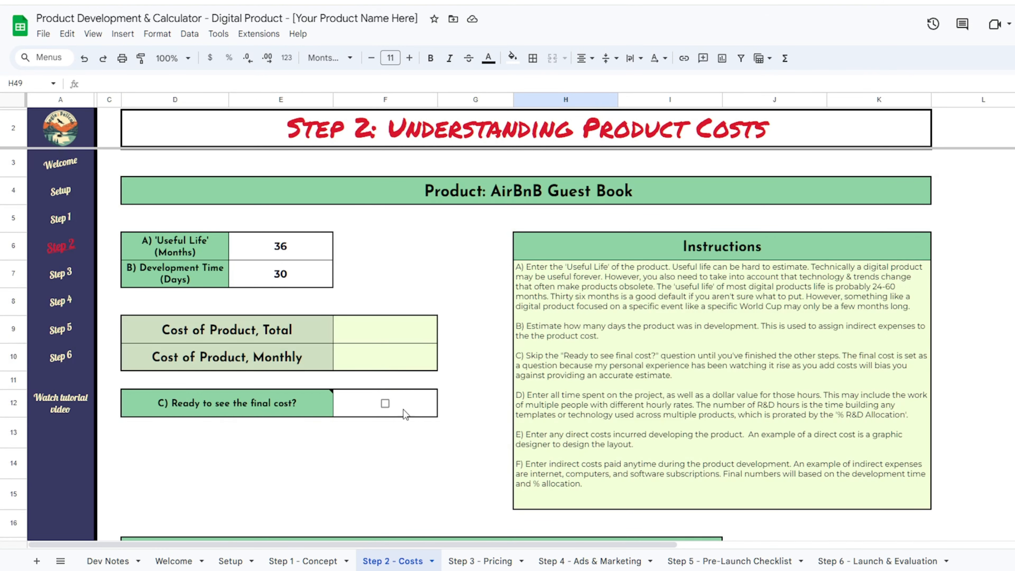
{"action": "left_click", "coordinate": [385, 404]}
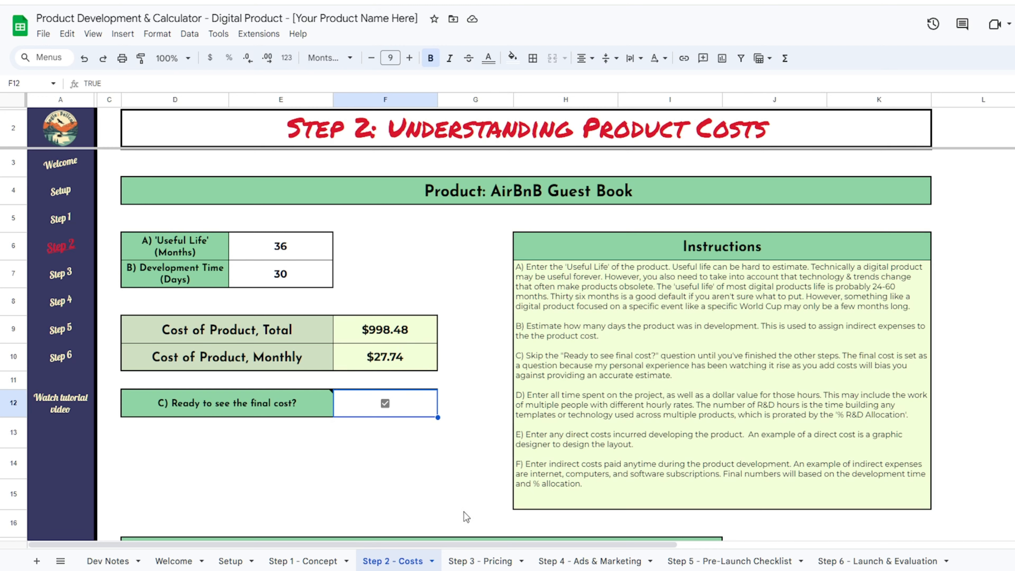
{"action": "left_click", "coordinate": [480, 561]}
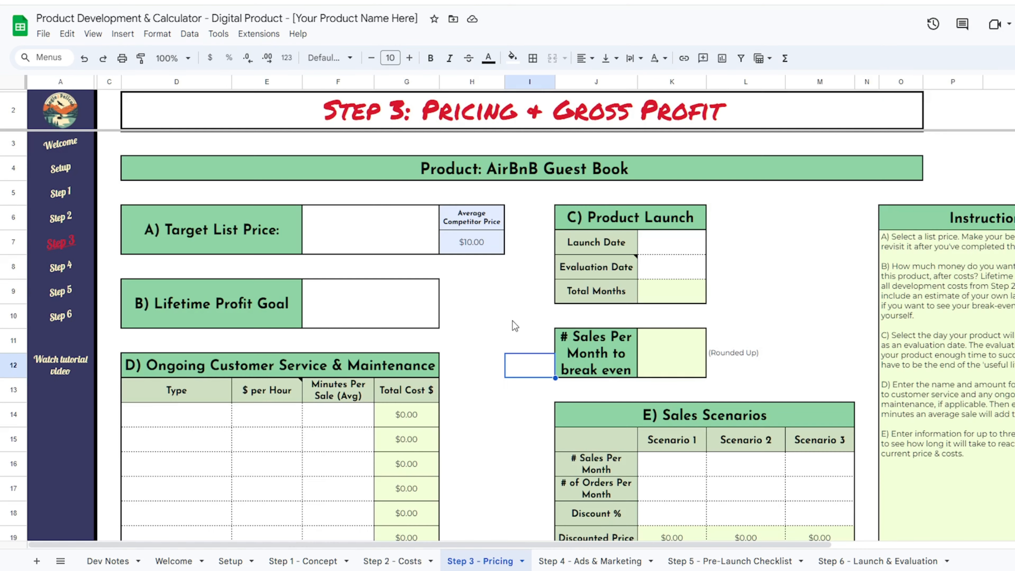
- Set the Target List Price to $10.00
{"action": "left_click", "coordinate": [360, 235]}
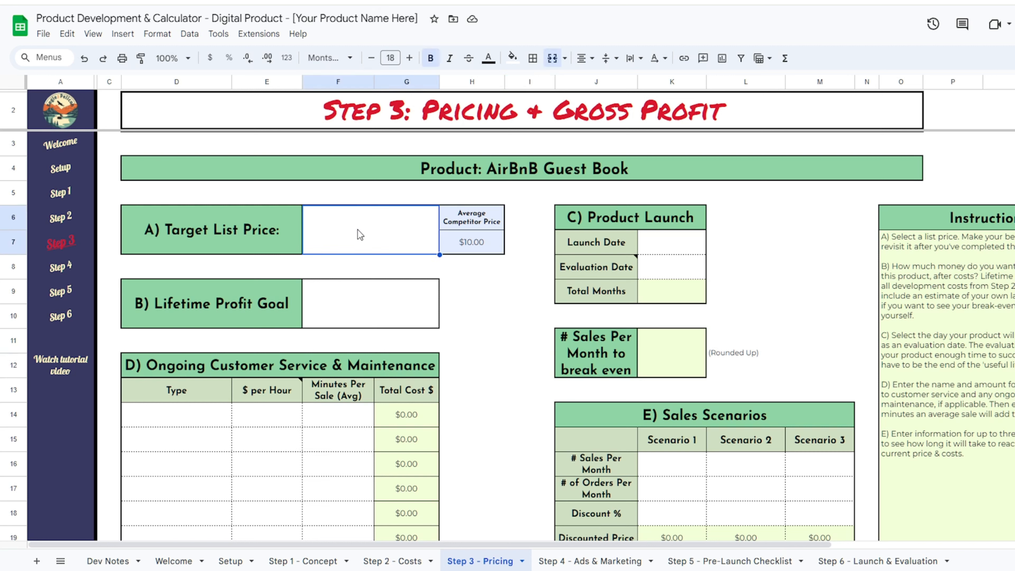
{"action": "type", "text": "10"}
{"action": "key", "text": "Return"}
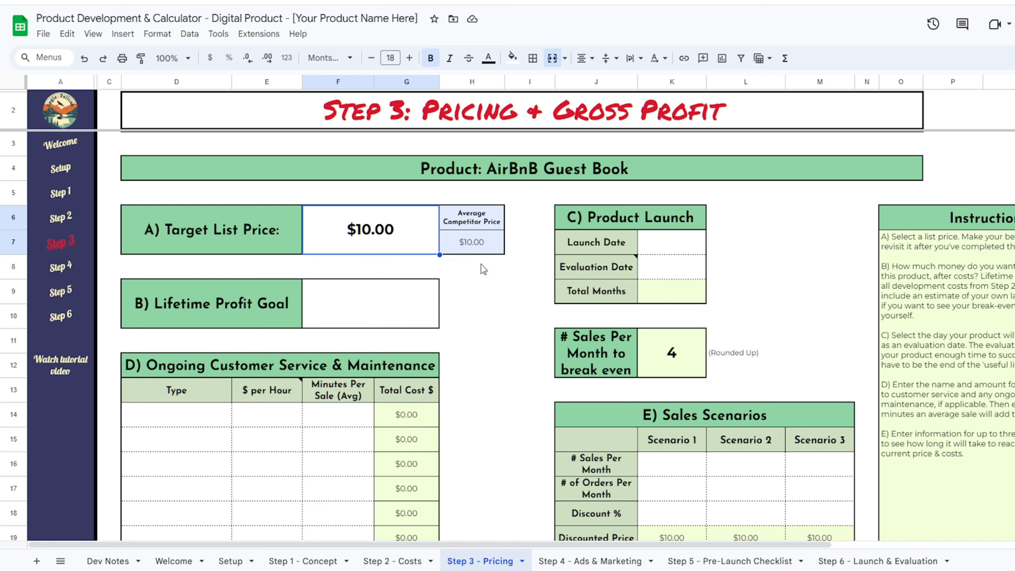
- Glance over the Step 2 - Costs sheet and come back to Step 3 - Pricing
{"action": "left_click", "coordinate": [408, 296]}
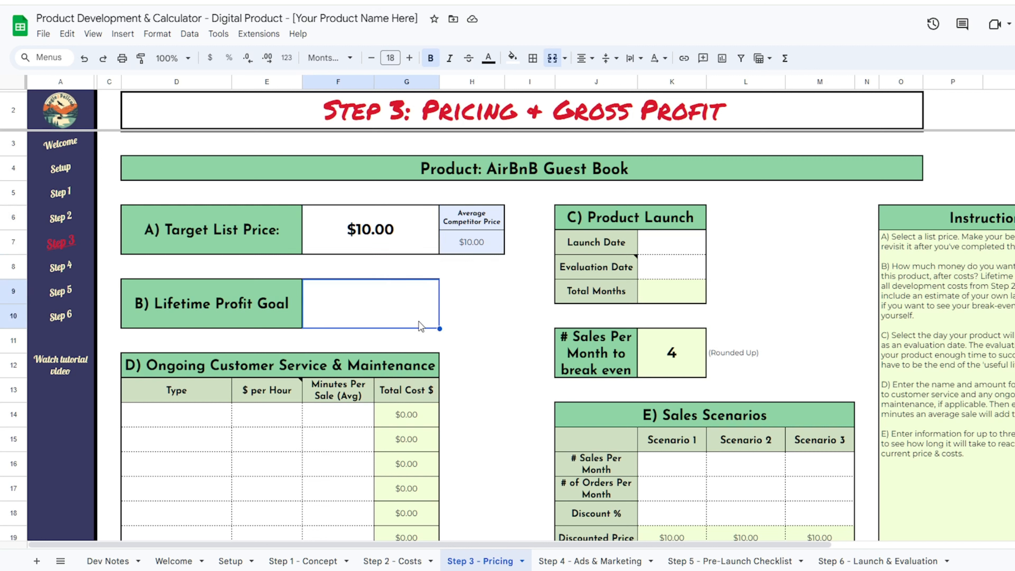
{"action": "left_click", "coordinate": [488, 277]}
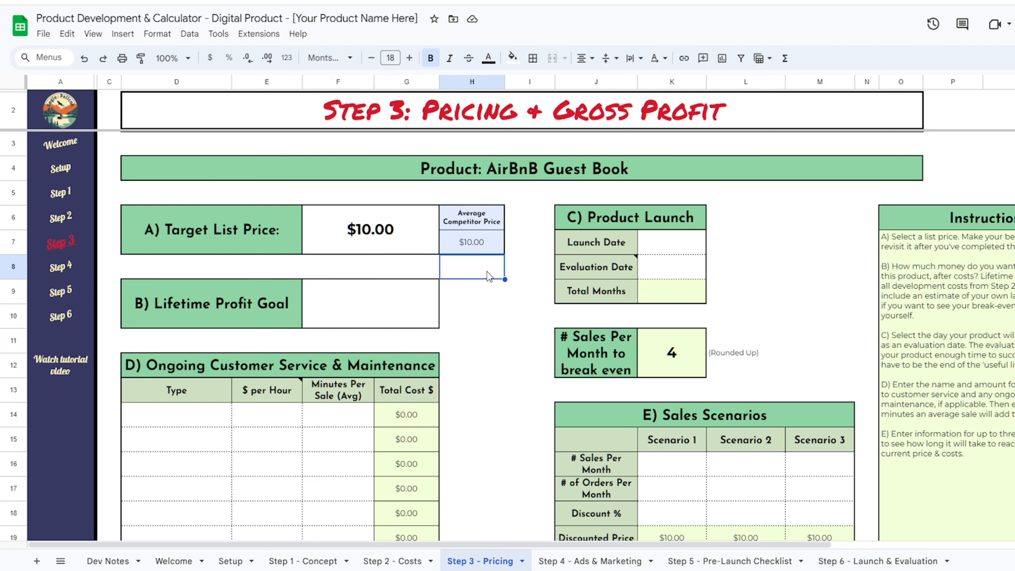
{"action": "left_click", "coordinate": [394, 560]}
{"action": "scroll", "coordinate": [180, 341], "scroll_direction": "down", "scroll_amount": 3}
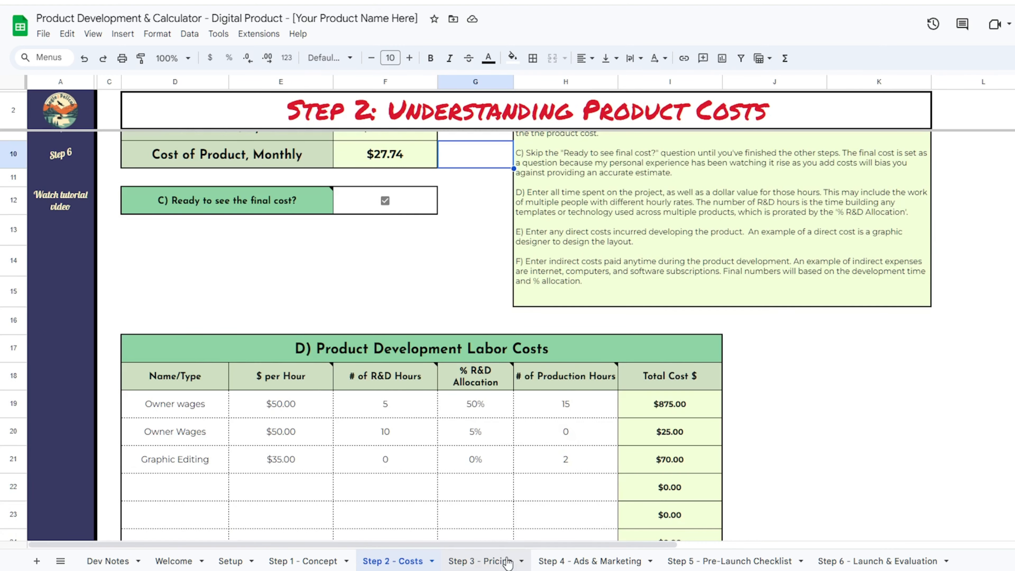
{"action": "left_click", "coordinate": [497, 561]}
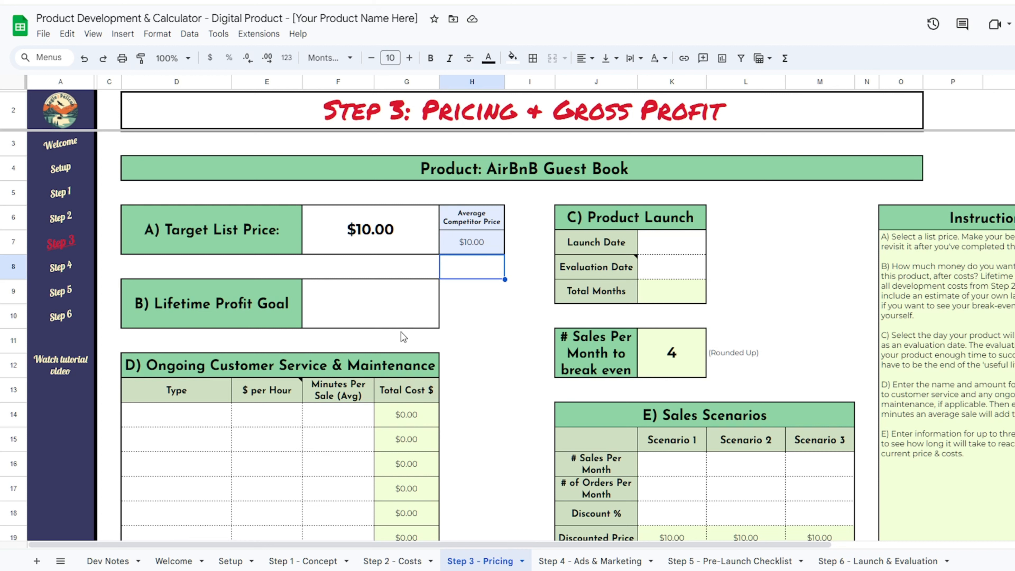
- Enter a $1,000 lifetime profit goal and a 5/10/24 launch date
{"action": "left_click", "coordinate": [357, 312]}
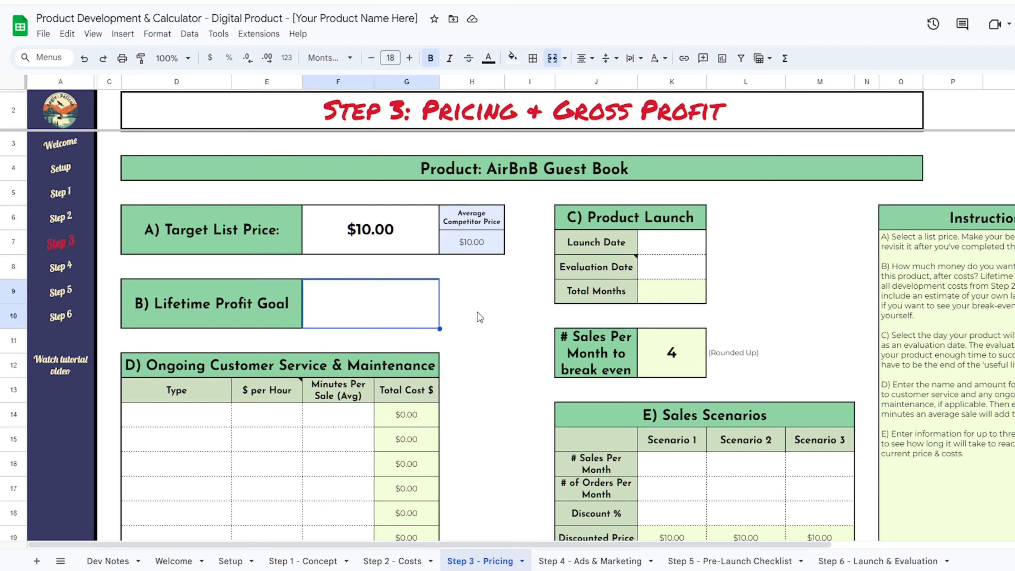
{"action": "type", "text": "1000"}
{"action": "key", "text": "Return"}
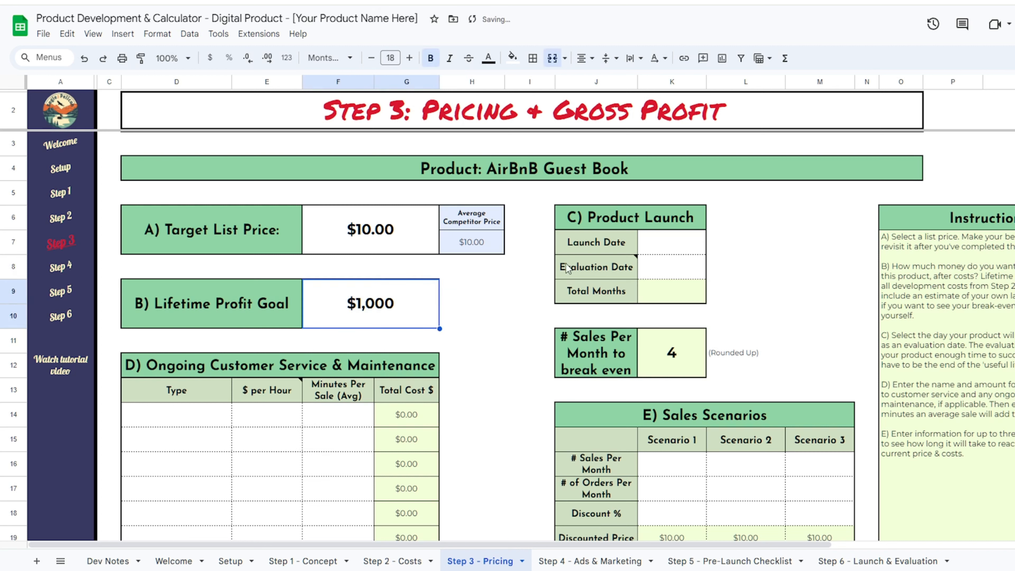
{"action": "left_click", "coordinate": [673, 242]}
{"action": "type", "text": "5/10/24"}
{"action": "key", "text": "Return"}
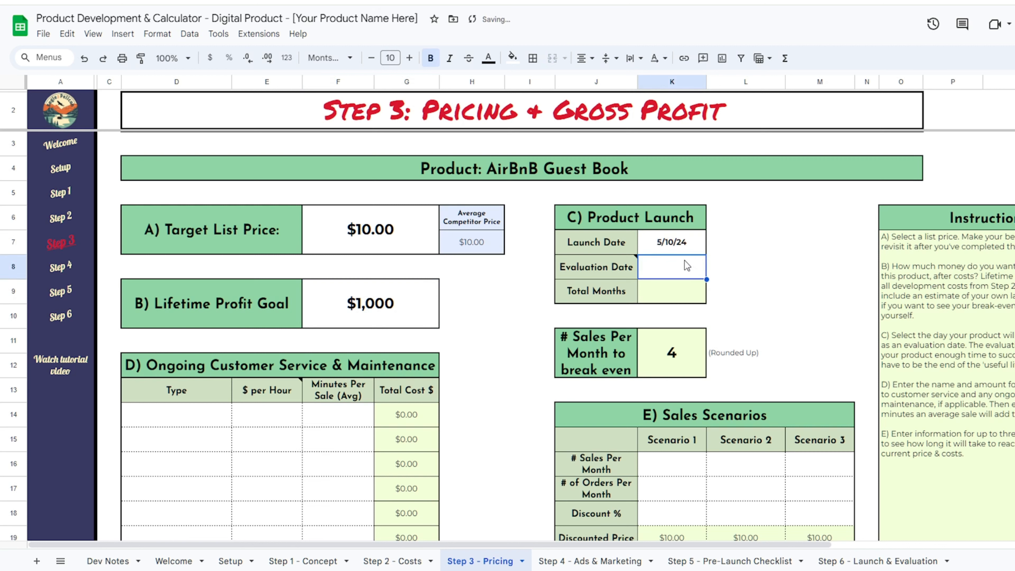
{"action": "left_click", "coordinate": [815, 193]}
{"action": "left_click", "coordinate": [816, 217]}
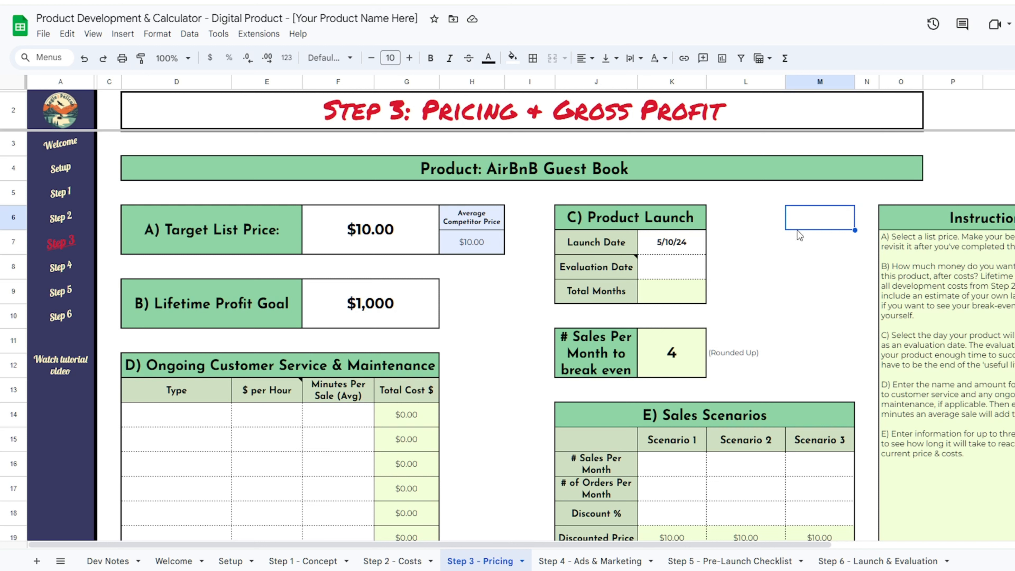
{"action": "left_click", "coordinate": [820, 252]}
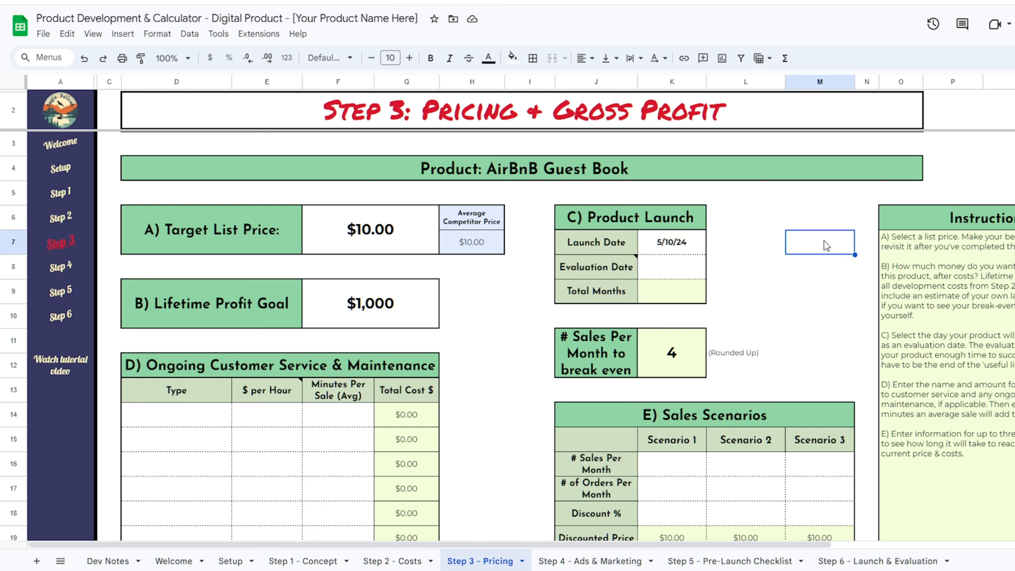
{"action": "left_click", "coordinate": [821, 268]}
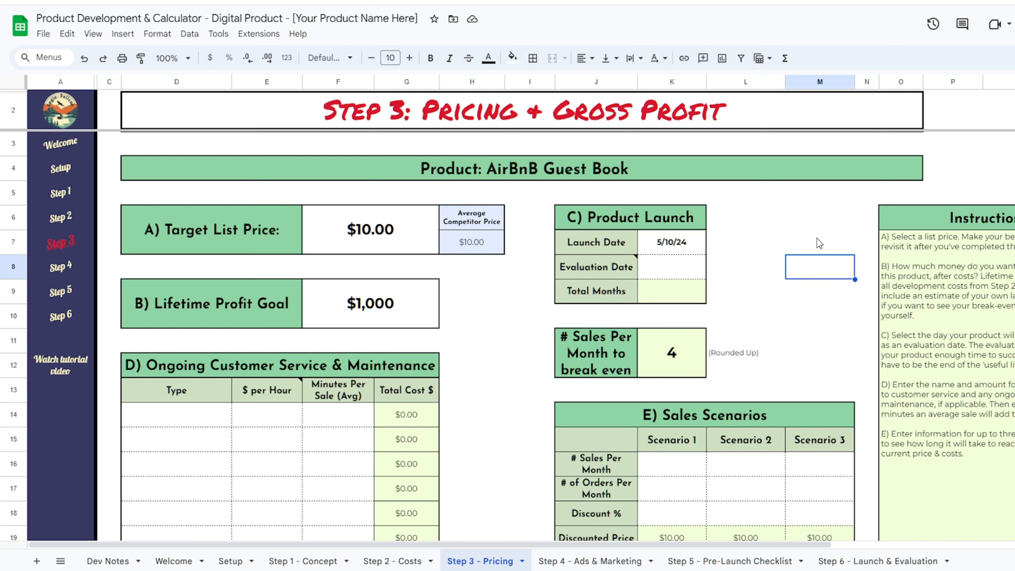
- Enter 9/30/24 as the evaluation date, then check Step 2 - Costs and return
{"action": "left_click", "coordinate": [703, 274]}
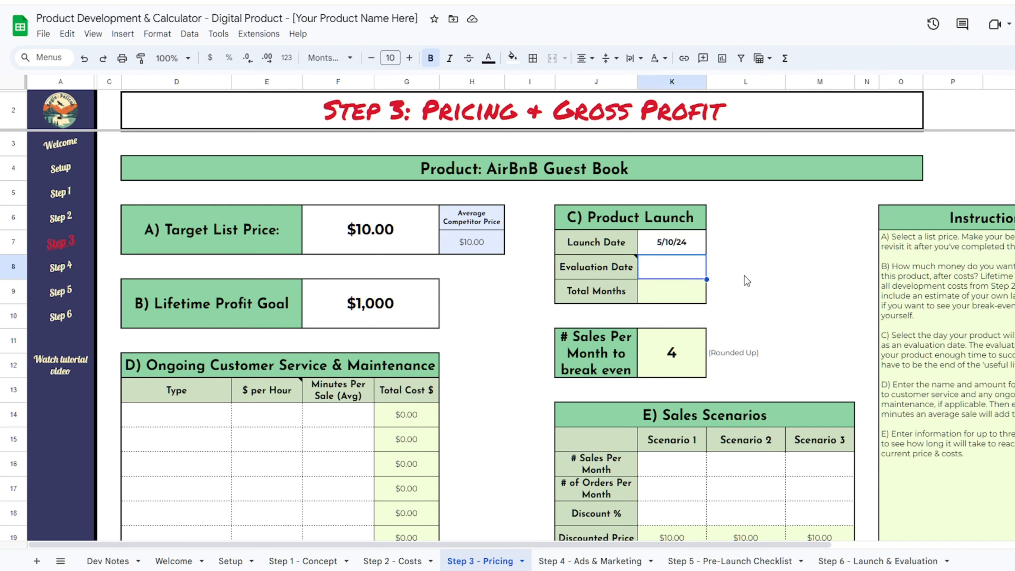
{"action": "type", "text": "9/30/24"}
{"action": "key", "text": "Tab"}
{"action": "key", "text": "Tab"}
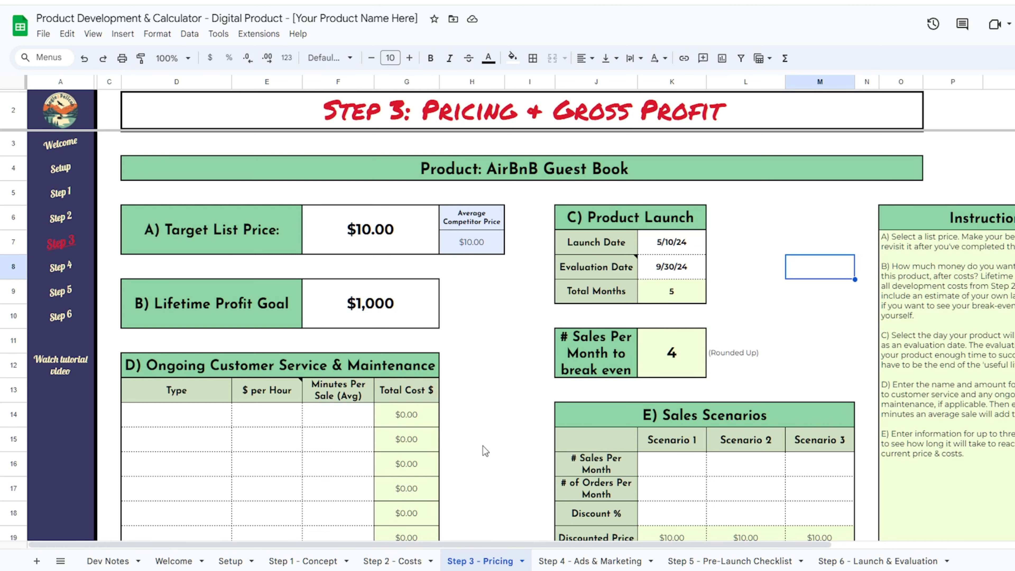
{"action": "left_click", "coordinate": [391, 560]}
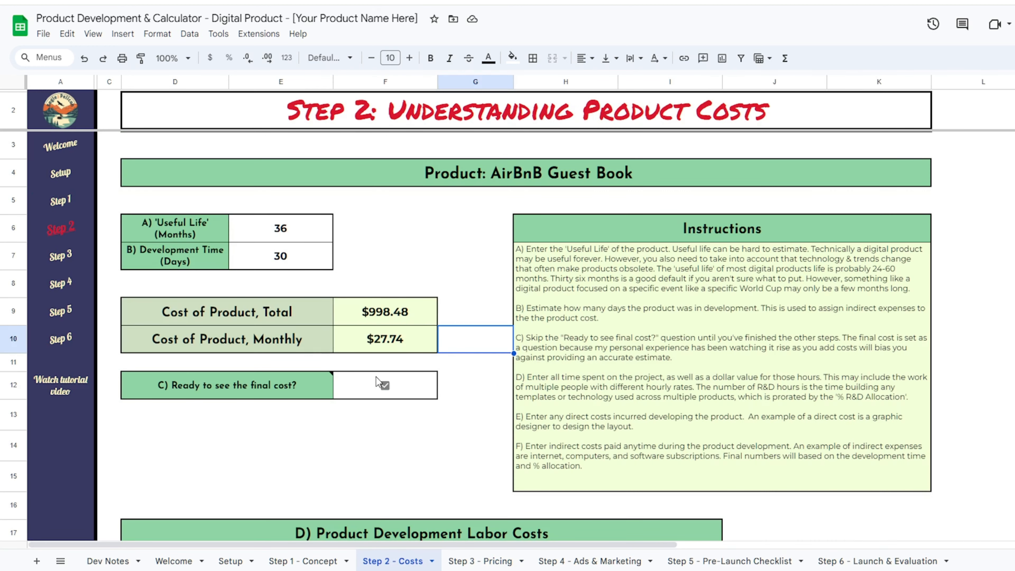
{"action": "left_click", "coordinate": [479, 561]}
{"action": "scroll", "coordinate": [515, 301], "scroll_direction": "down", "scroll_amount": 5}
{"action": "scroll", "coordinate": [480, 292], "scroll_direction": "up", "scroll_amount": 4}
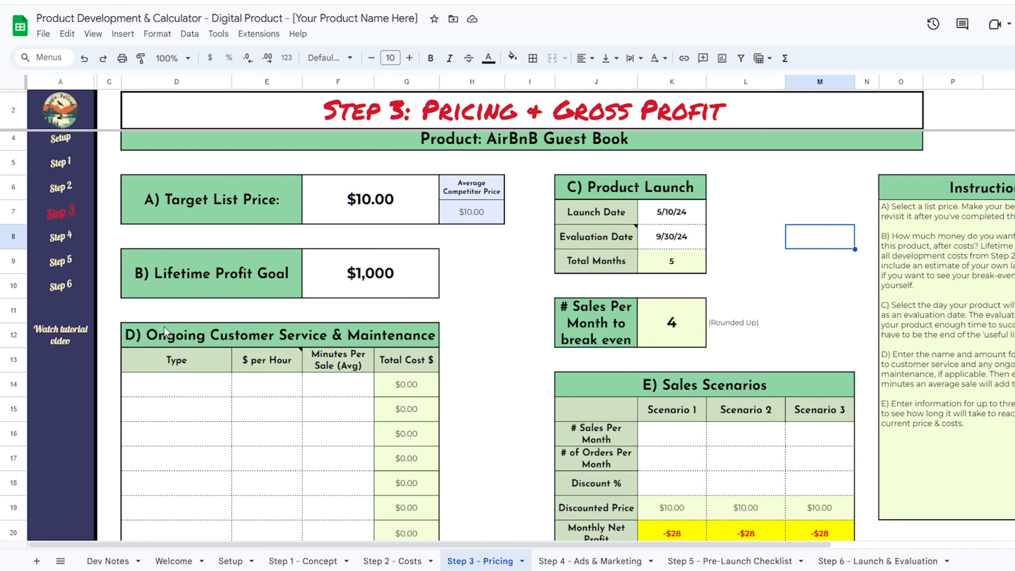
- Add a Customer Service ongoing cost row at $50.00/hour and 2 minutes per sale
{"action": "left_click", "coordinate": [173, 384]}
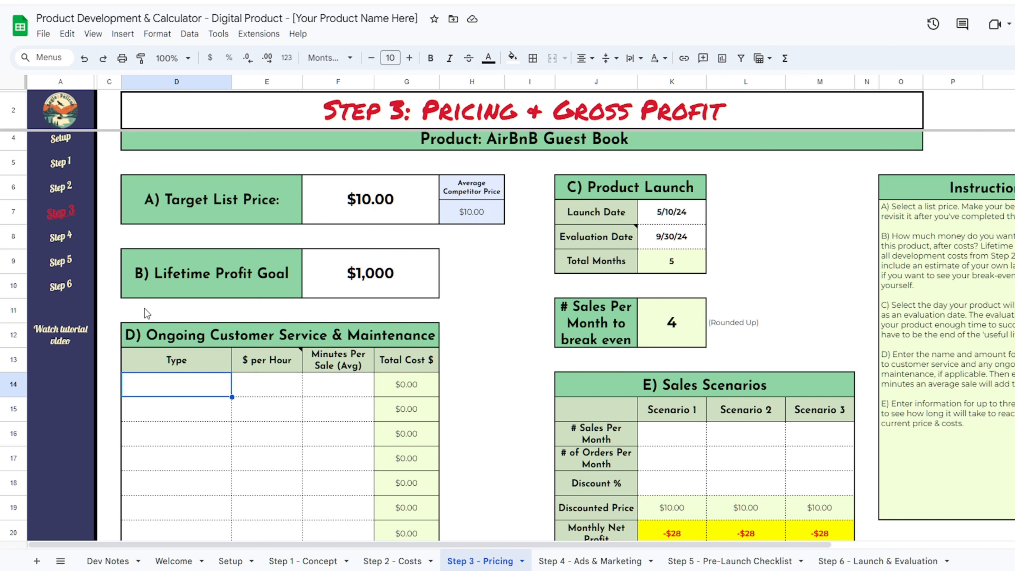
{"action": "type", "text": "Customer Service"}
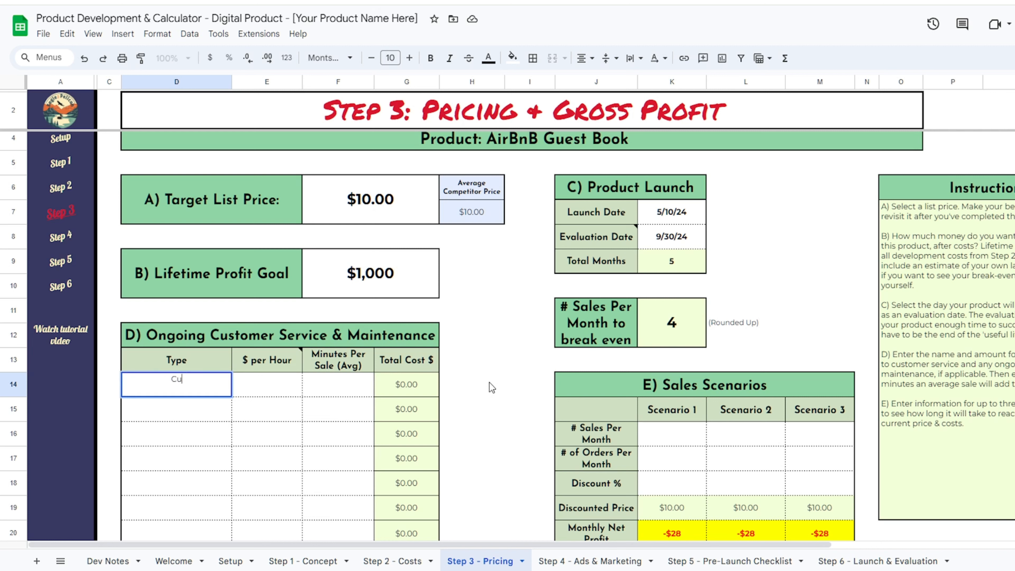
{"action": "key", "text": "Tab"}
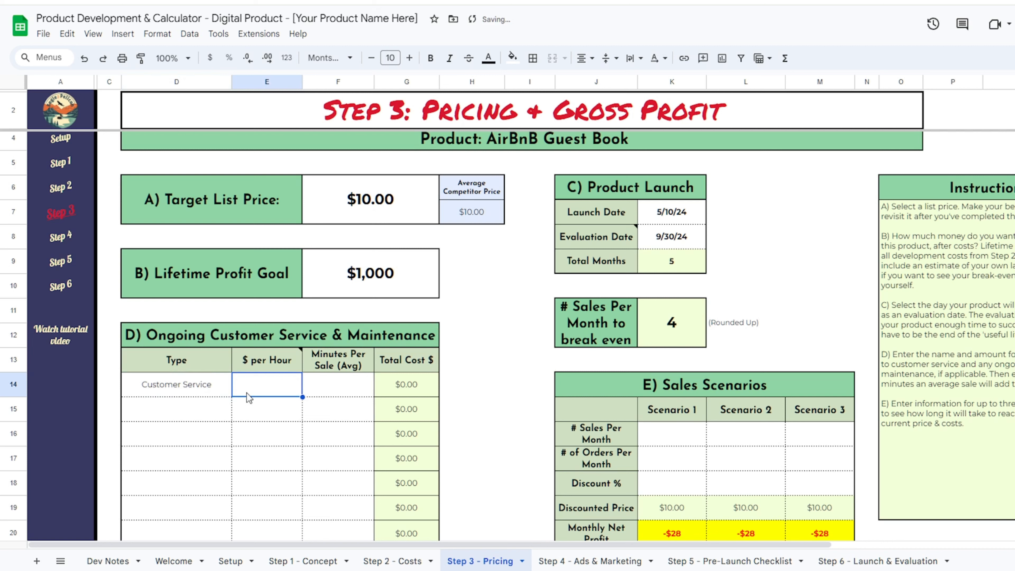
{"action": "key", "text": "Tab"}
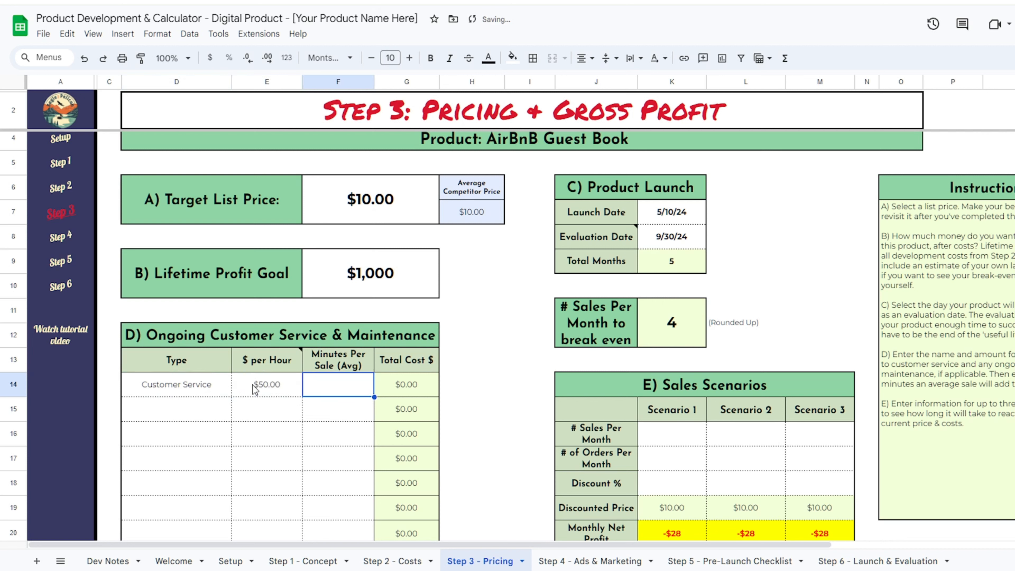
{"action": "type", "text": "2"}
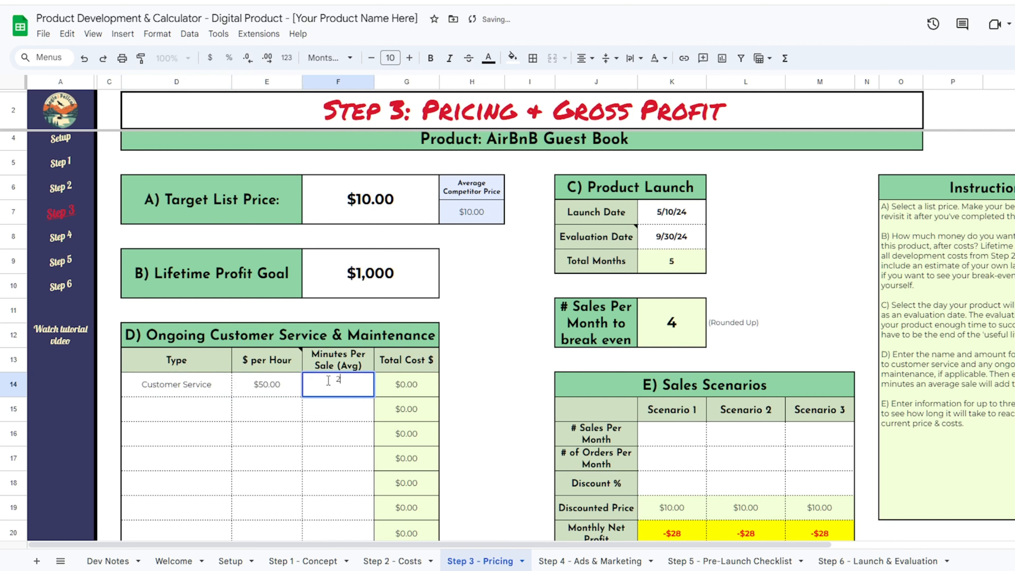
{"action": "key", "text": "Return"}
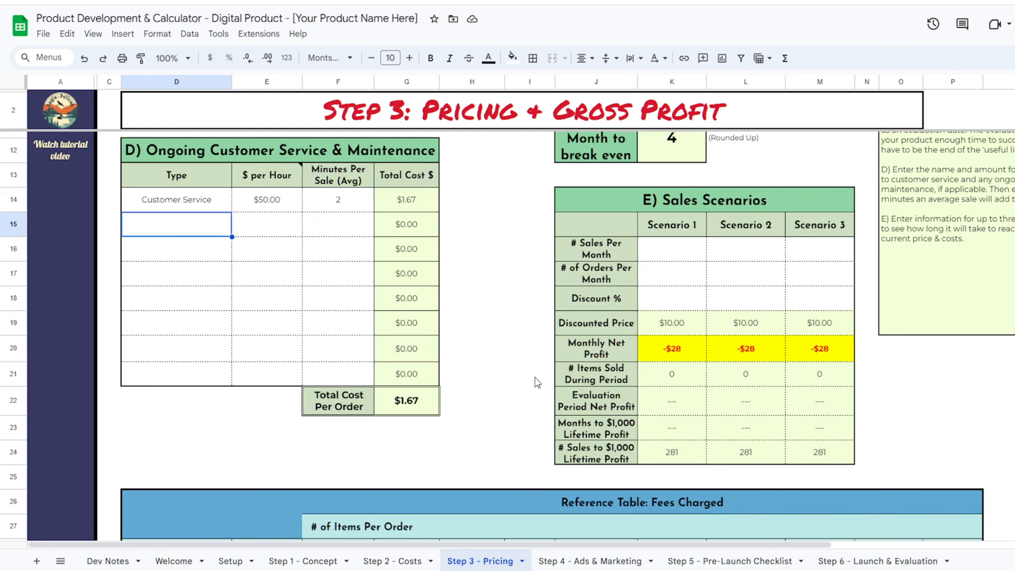
{"action": "scroll", "coordinate": [535, 379], "scroll_direction": "up", "scroll_amount": 5}
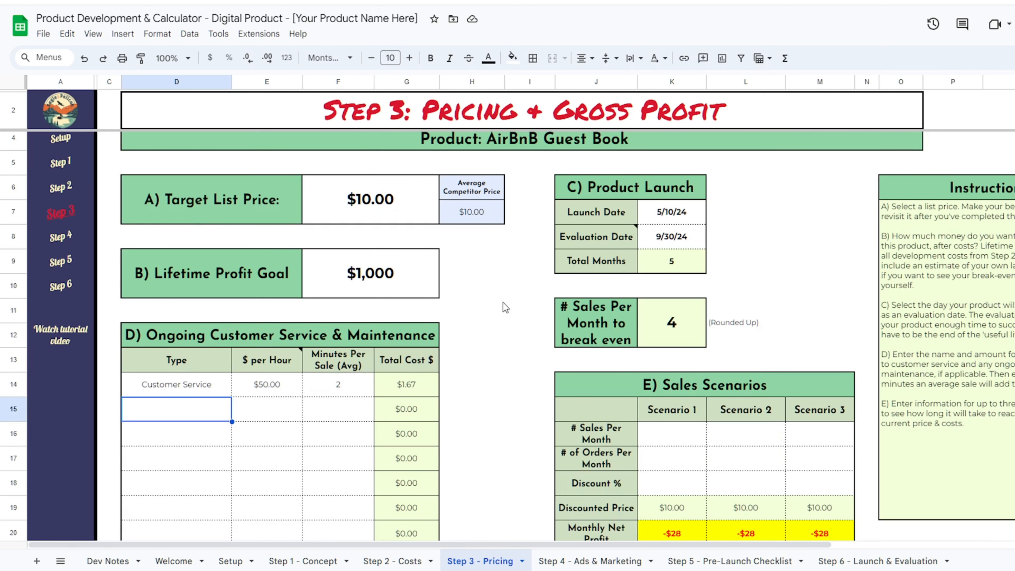
{"action": "scroll", "coordinate": [505, 326], "scroll_direction": "down", "scroll_amount": 5}
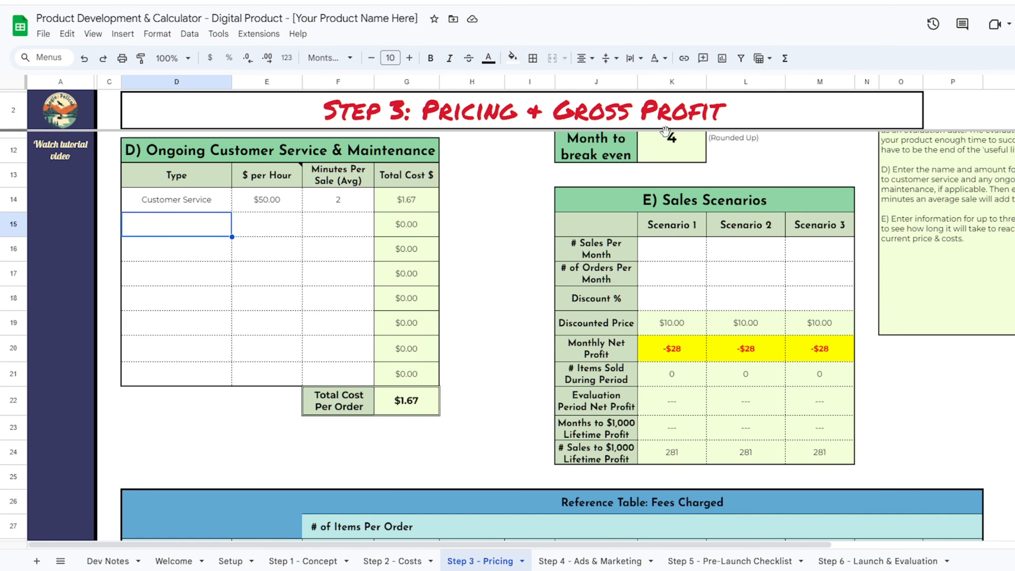
- Enter 10, 15 and 20 monthly sales for Scenarios 1, 2 and 3
{"action": "left_click", "coordinate": [664, 252]}
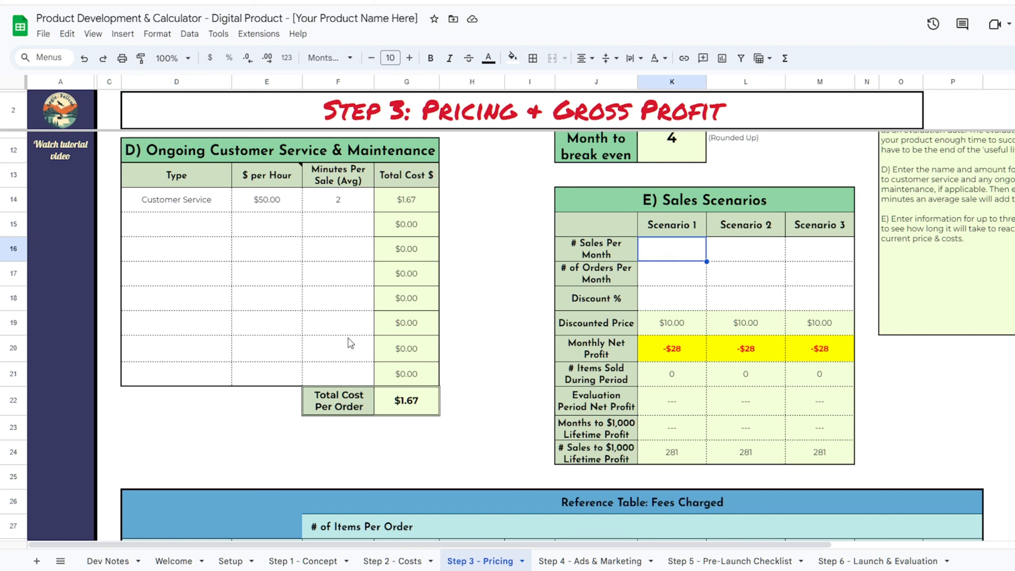
{"action": "type", "text": "10"}
{"action": "key", "text": "Tab"}
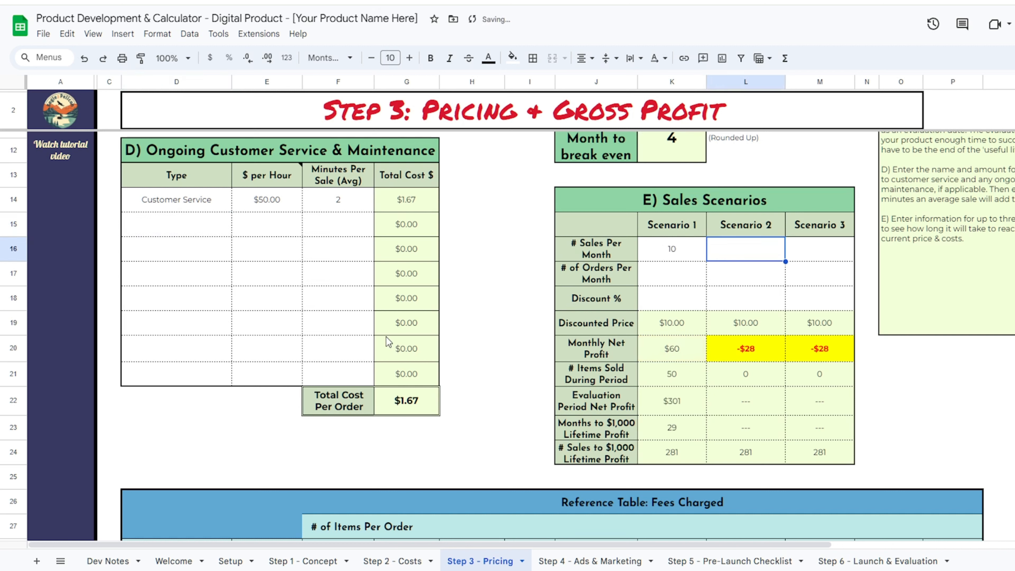
{"action": "type", "text": "15"}
{"action": "key", "text": "Tab"}
{"action": "type", "text": "20"}
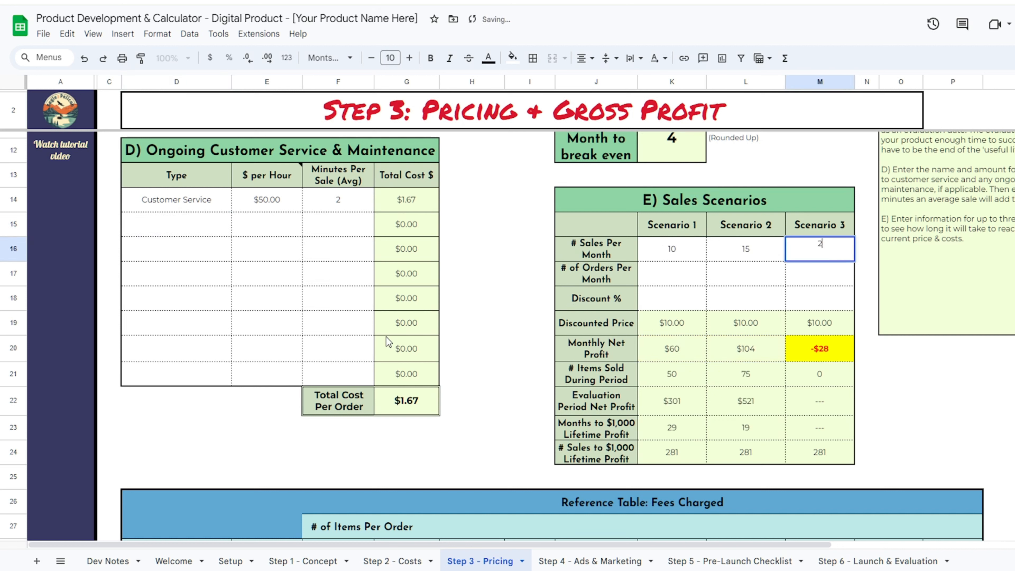
{"action": "key", "text": "Return"}
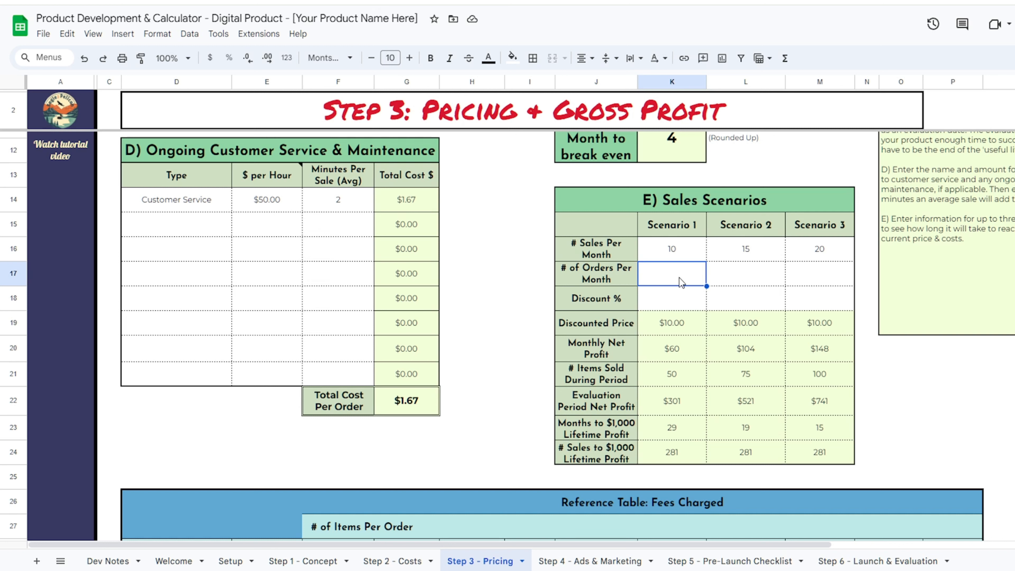
- Set Scenario 1 to 10 orders at 0% discount and Scenario 2 to 10 orders at 25%
{"action": "type", "text": "10"}
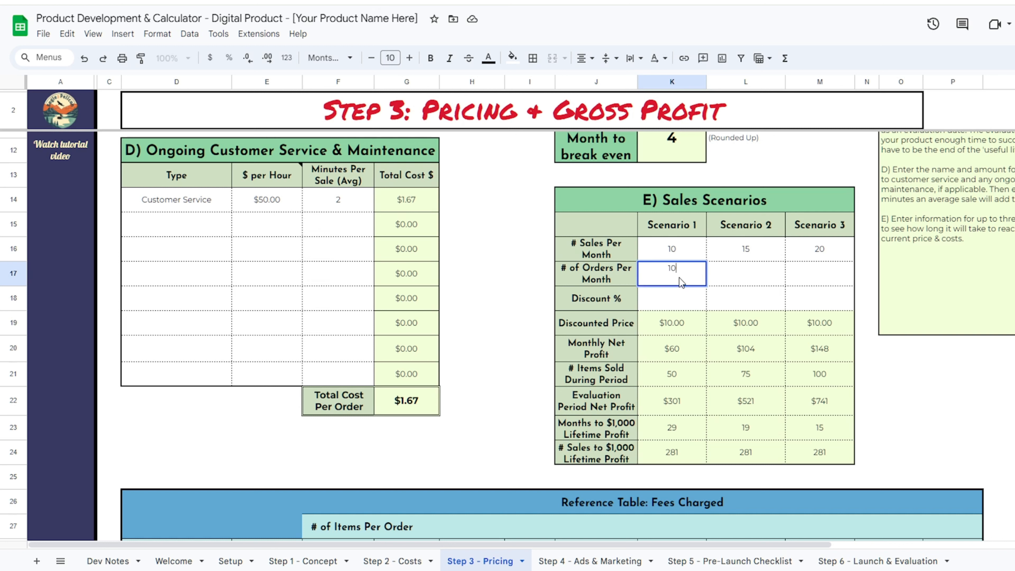
{"action": "key", "text": "Return"}
{"action": "type", "text": "0"}
{"action": "key", "text": "Return"}
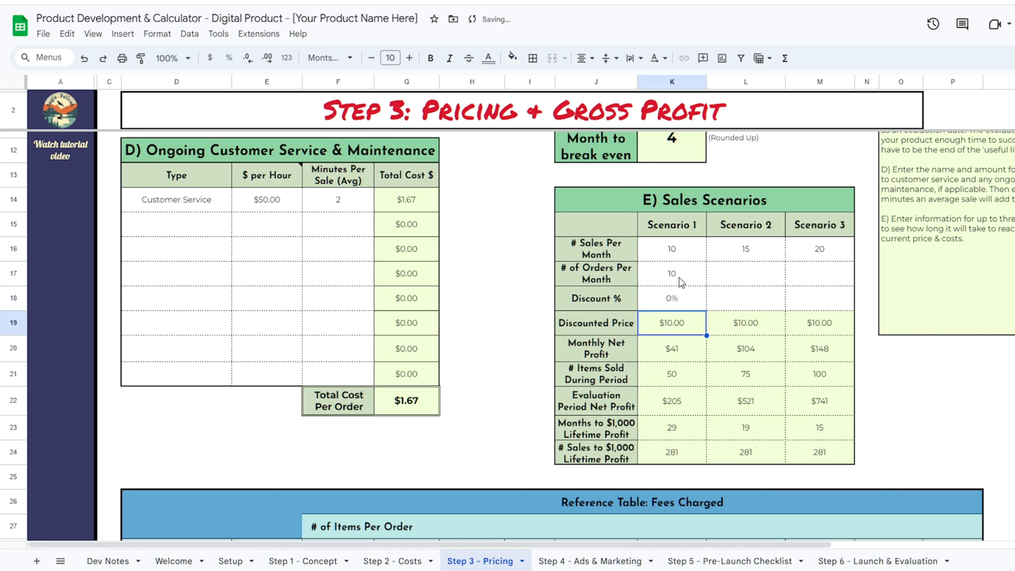
{"action": "left_click", "coordinate": [752, 281]}
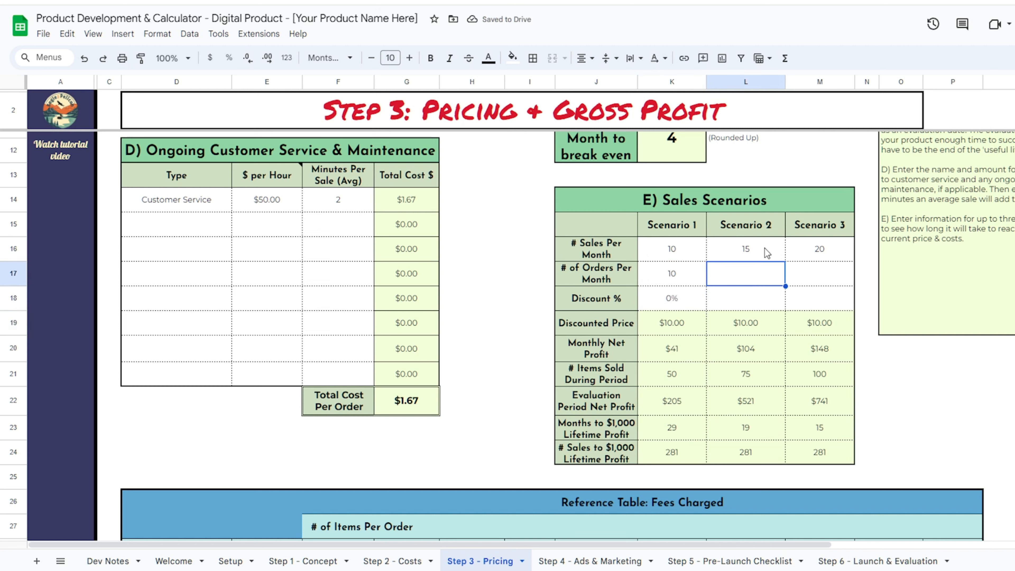
{"action": "type", "text": "10"}
{"action": "key", "text": "Return"}
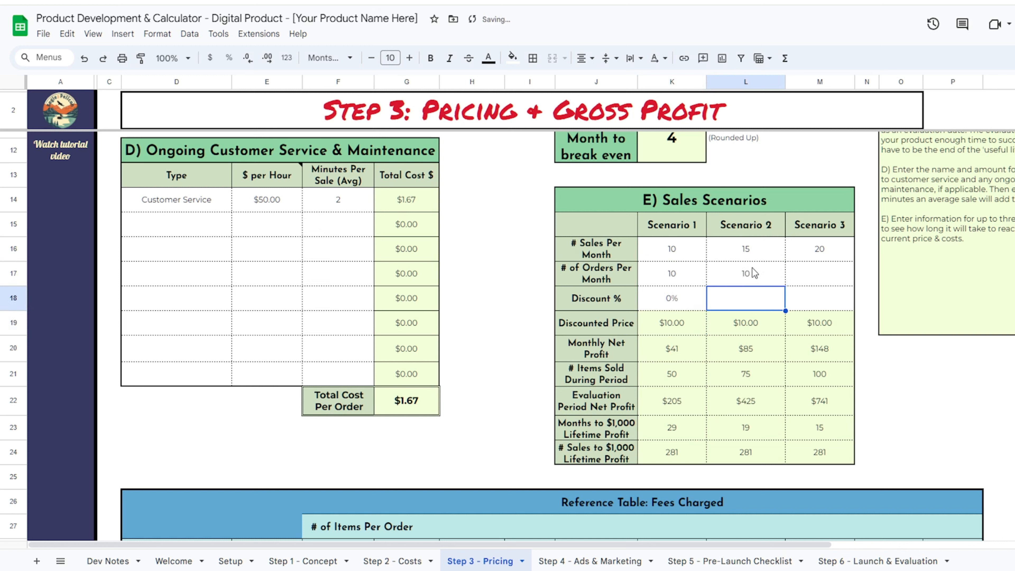
{"action": "type", "text": "25"}
{"action": "key", "text": "Return"}
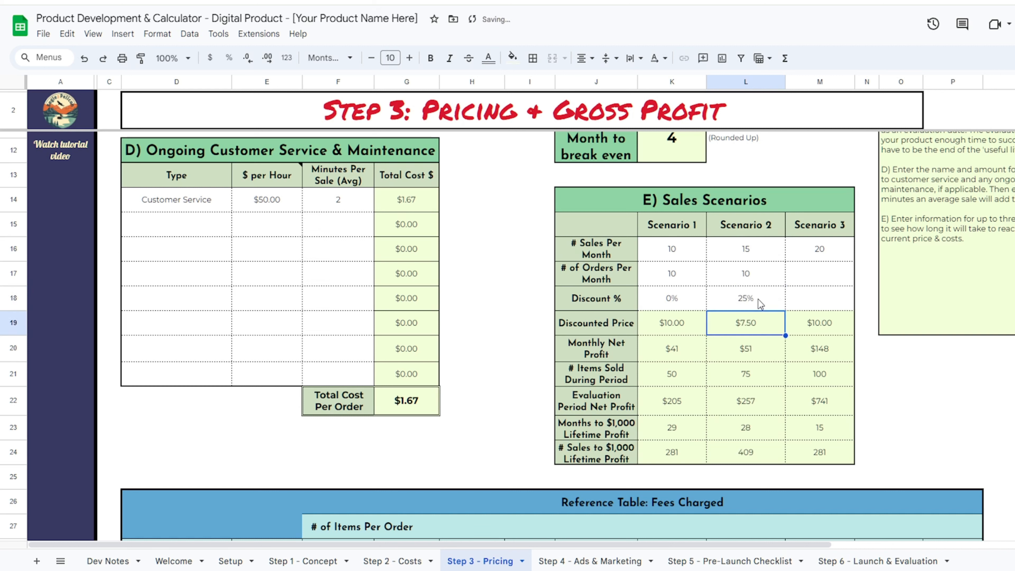
- Set Scenario 3 to 20 orders per month with a 15% discount
{"action": "left_click", "coordinate": [829, 277]}
{"action": "type", "text": "20"}
{"action": "key", "text": "Return"}
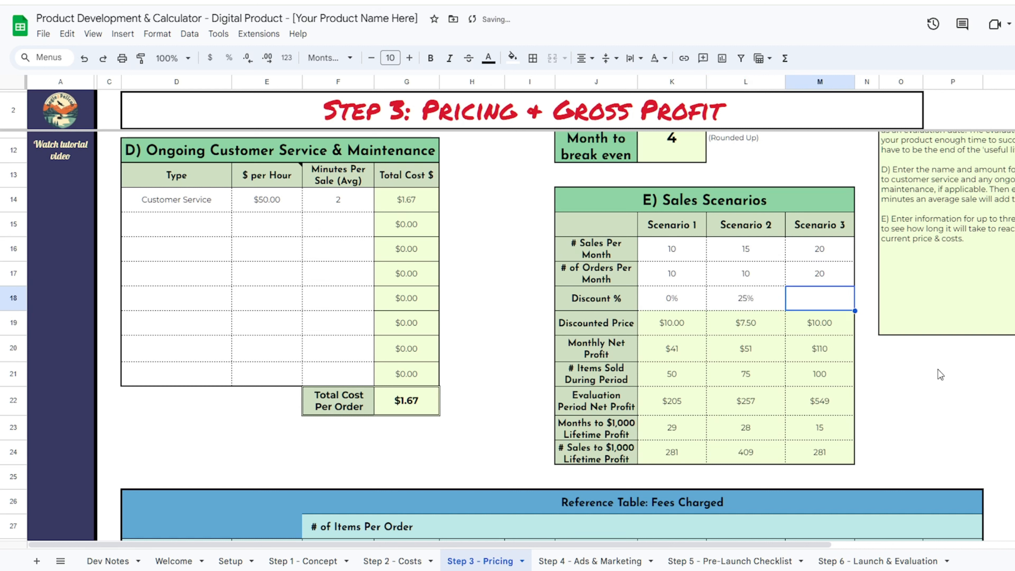
{"action": "type", "text": "15"}
{"action": "key", "text": "Return"}
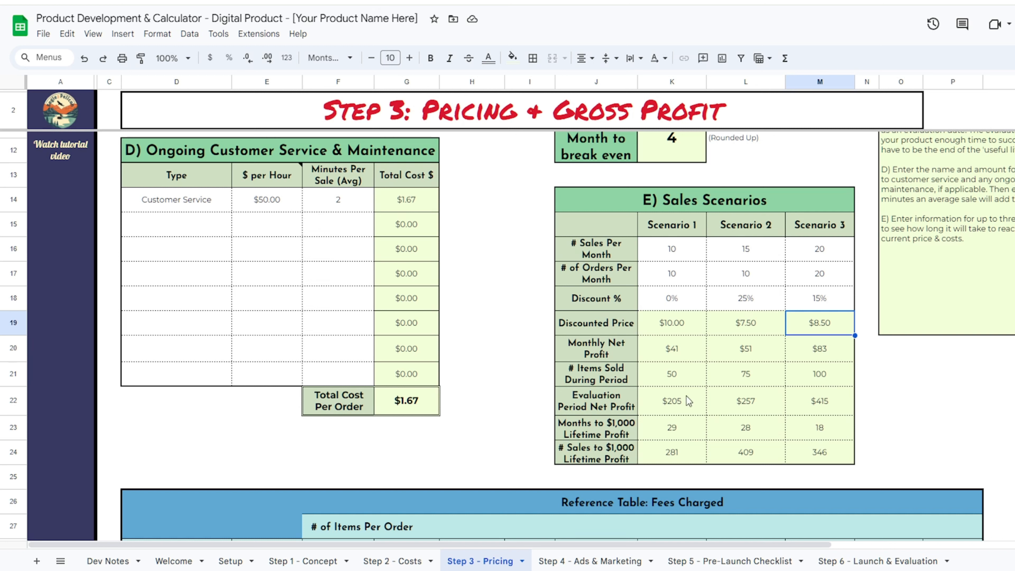
{"action": "scroll", "coordinate": [900, 337], "scroll_direction": "down", "scroll_amount": 6}
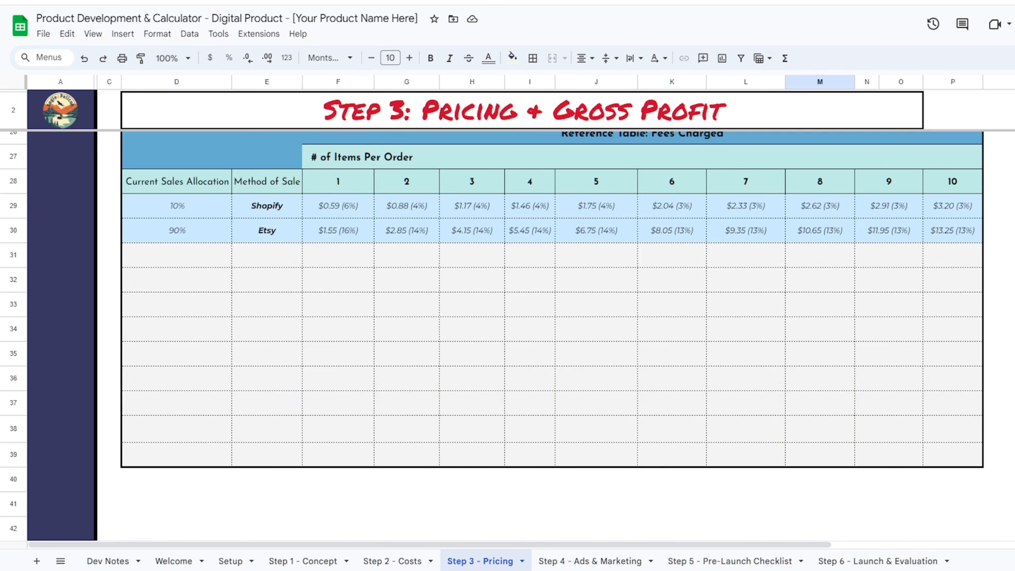
{"action": "left_click", "coordinate": [1009, 328]}
{"action": "left_click", "coordinate": [338, 316]}
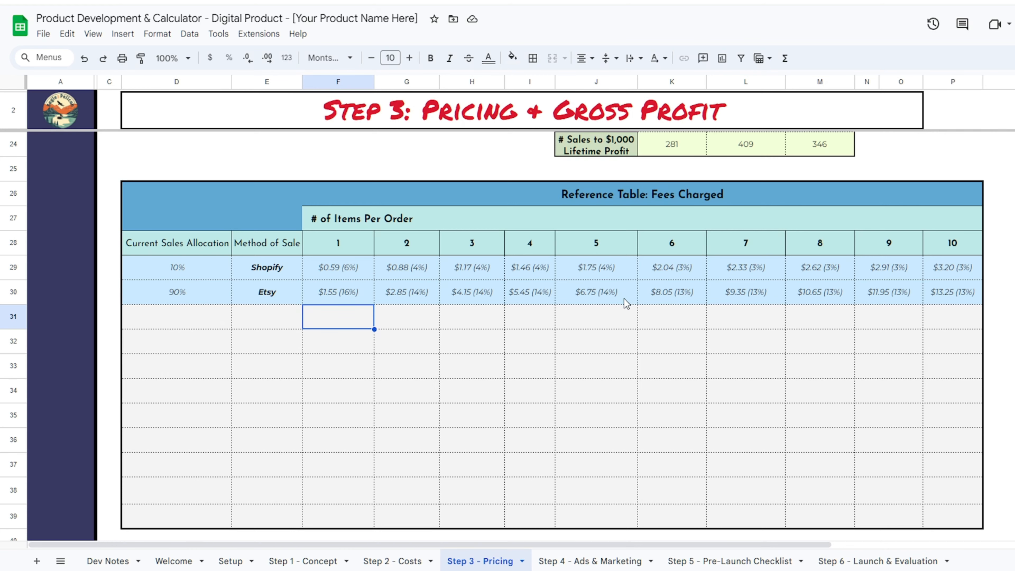
{"action": "scroll", "coordinate": [560, 320], "scroll_direction": "up", "scroll_amount": 10}
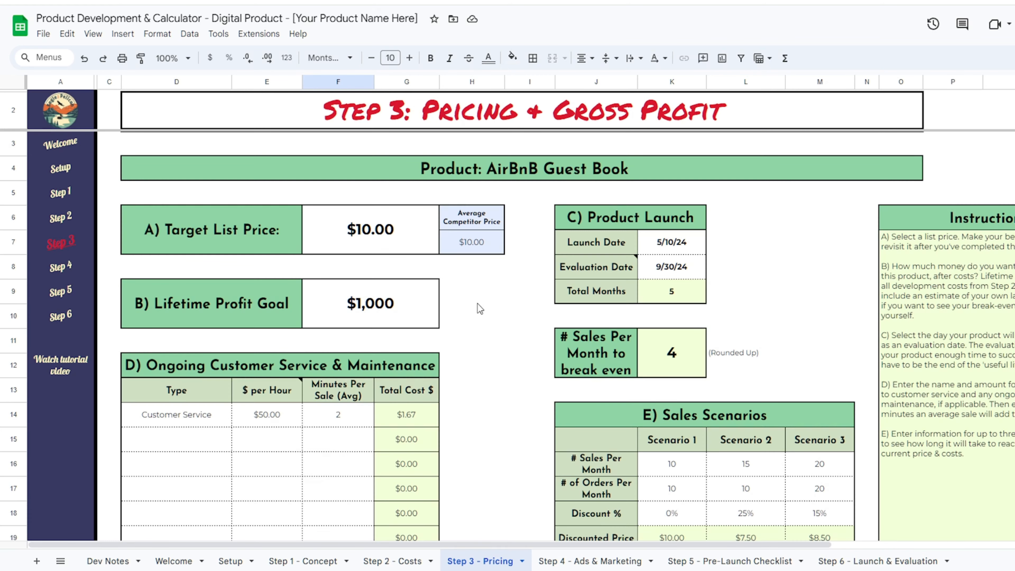
- Scroll through the Step 4 - Ads & Marketing budget tables, then return to Step 3 - Pricing
{"action": "left_click", "coordinate": [591, 561]}
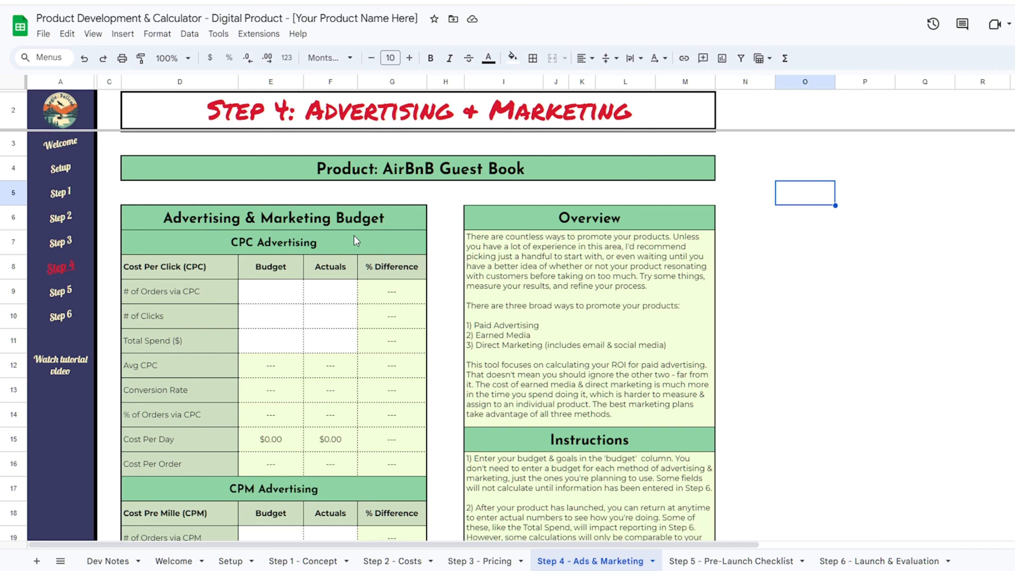
{"action": "scroll", "coordinate": [356, 240], "scroll_direction": "down", "scroll_amount": 5}
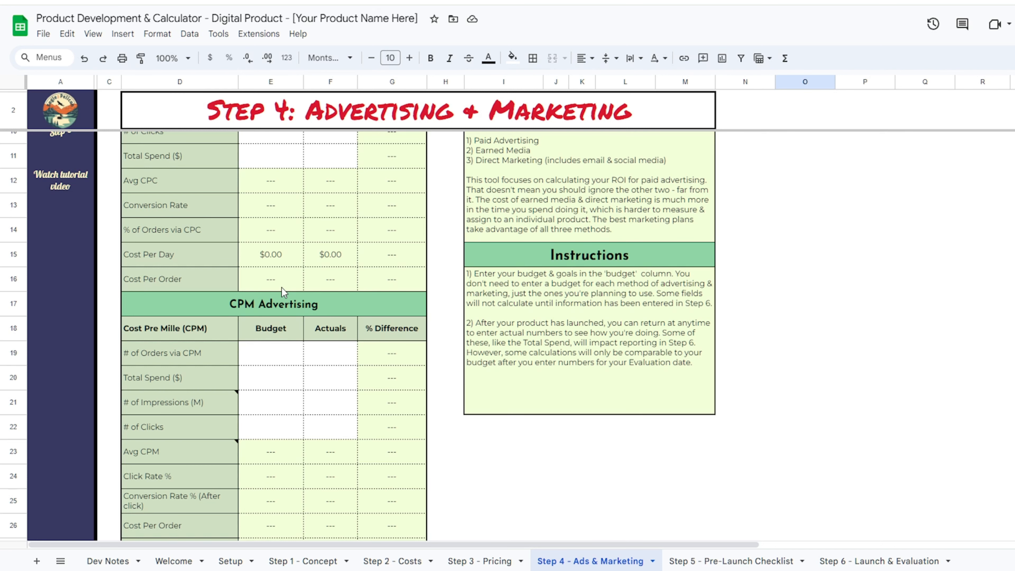
{"action": "scroll", "coordinate": [240, 286], "scroll_direction": "down", "scroll_amount": 8}
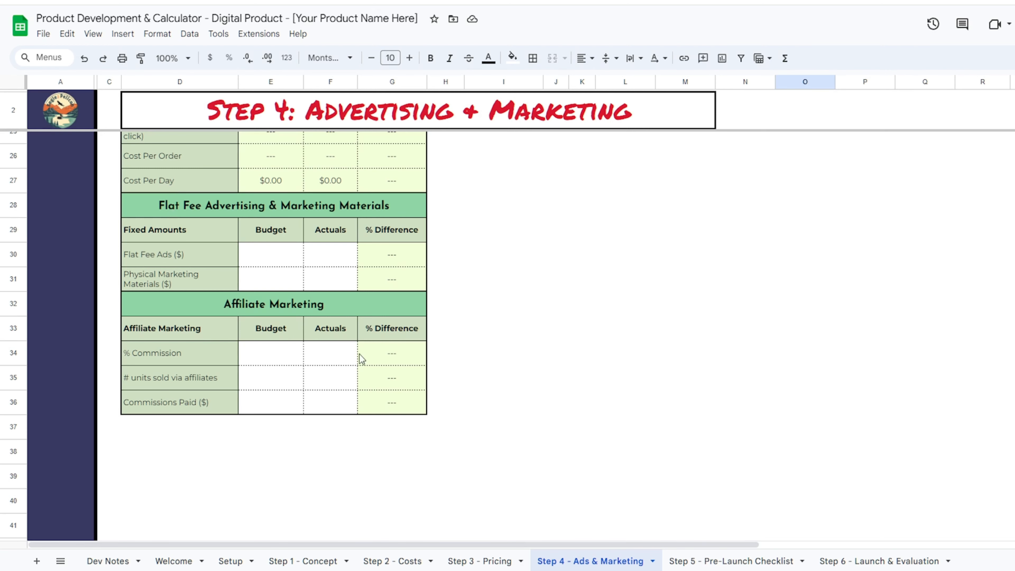
{"action": "scroll", "coordinate": [499, 345], "scroll_direction": "up", "scroll_amount": 10}
{"action": "scroll", "coordinate": [316, 243], "scroll_direction": "down", "scroll_amount": 10}
{"action": "scroll", "coordinate": [321, 351], "scroll_direction": "up", "scroll_amount": 10}
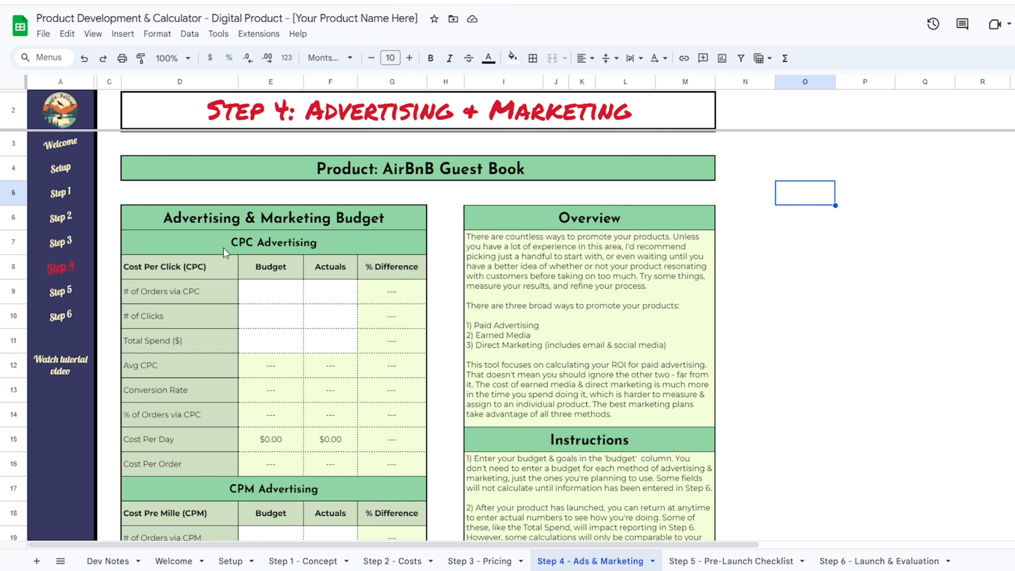
{"action": "left_click", "coordinate": [262, 288]}
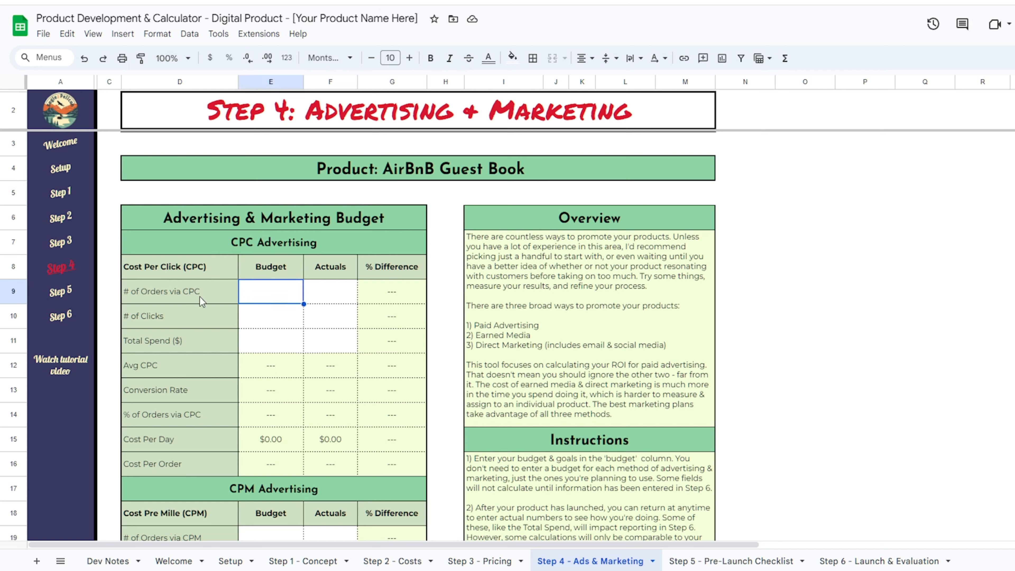
{"action": "left_click", "coordinate": [478, 562]}
- On Step 4 - Ads & Marketing, budget 20 CPC orders
{"action": "scroll", "coordinate": [725, 406], "scroll_direction": "down", "scroll_amount": 5}
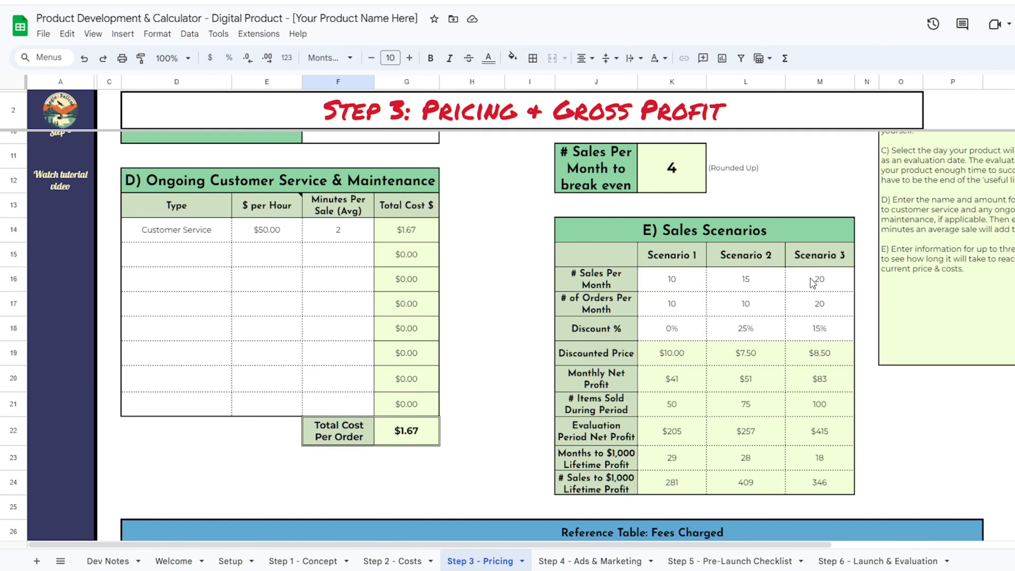
{"action": "key", "text": "ctrl+shift+Page_Down"}
{"action": "left_click", "coordinate": [500, 561]}
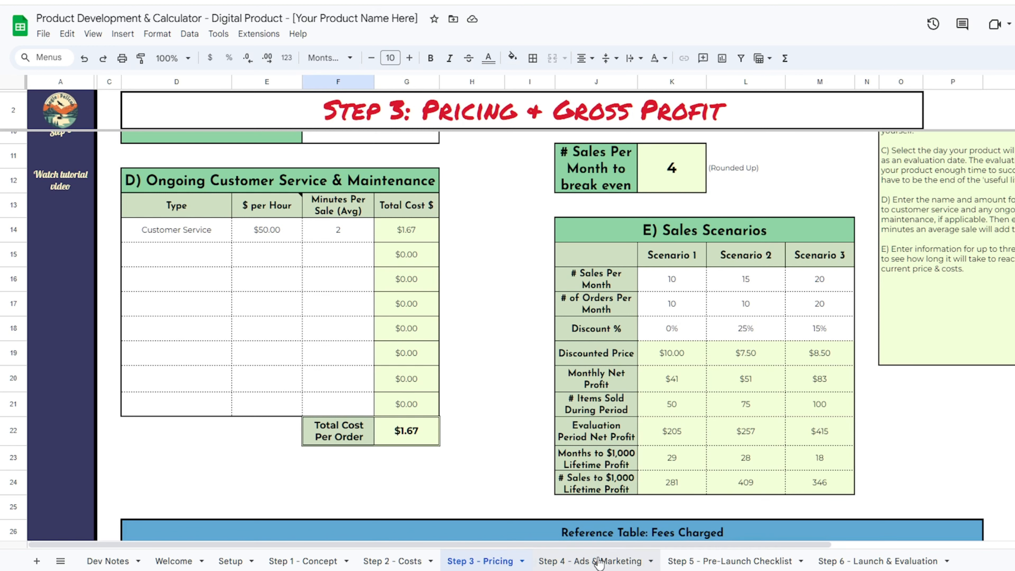
{"action": "left_click", "coordinate": [585, 560]}
{"action": "double_click", "coordinate": [261, 289]}
{"action": "type", "text": "25"}
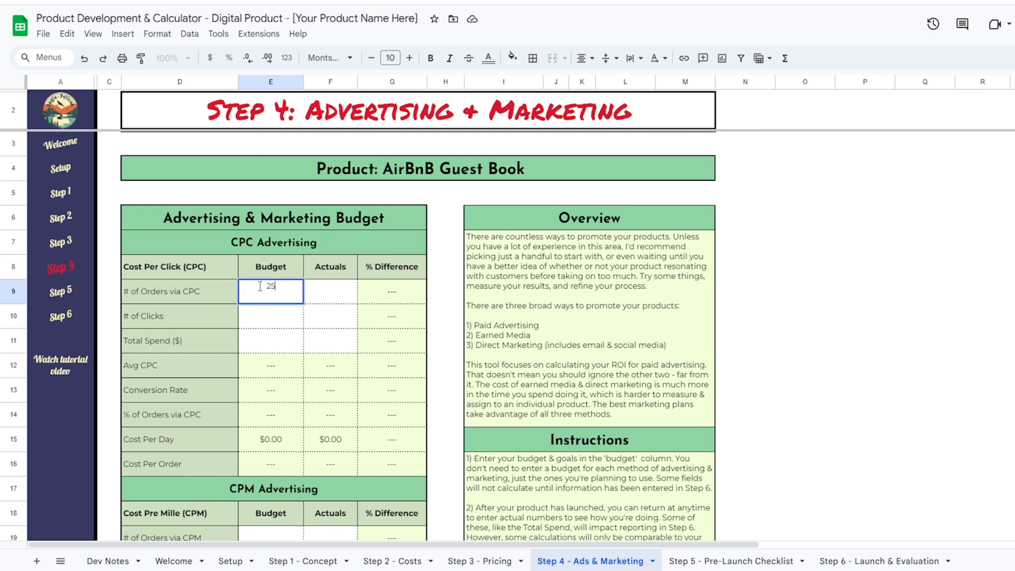
{"action": "key", "text": "BackSpace"}
{"action": "type", "text": "0"}
{"action": "key", "text": "Return"}
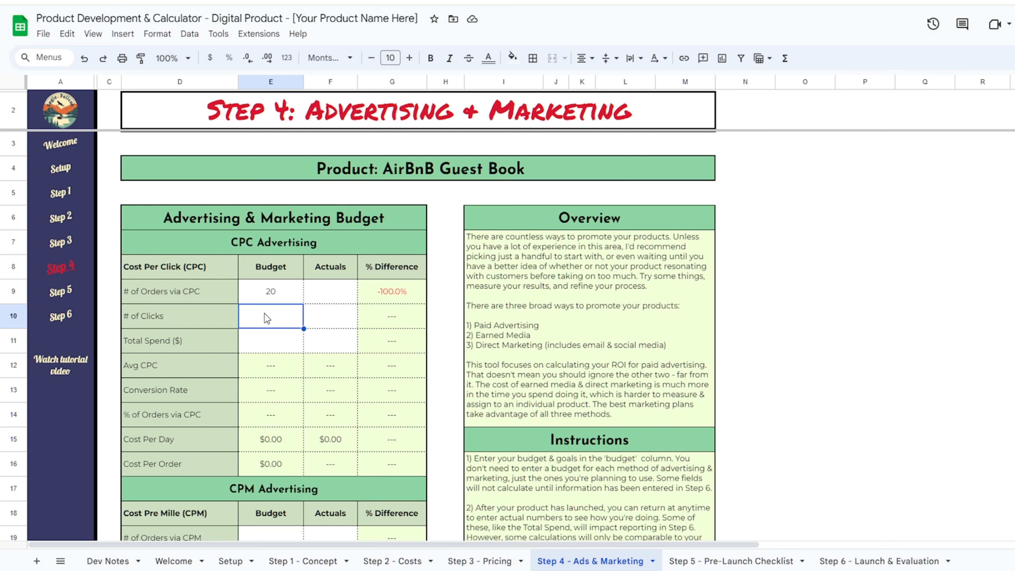
- Budget 500 CPC clicks and a $250 total spend
{"action": "type", "text": "500"}
{"action": "key", "text": "Return"}
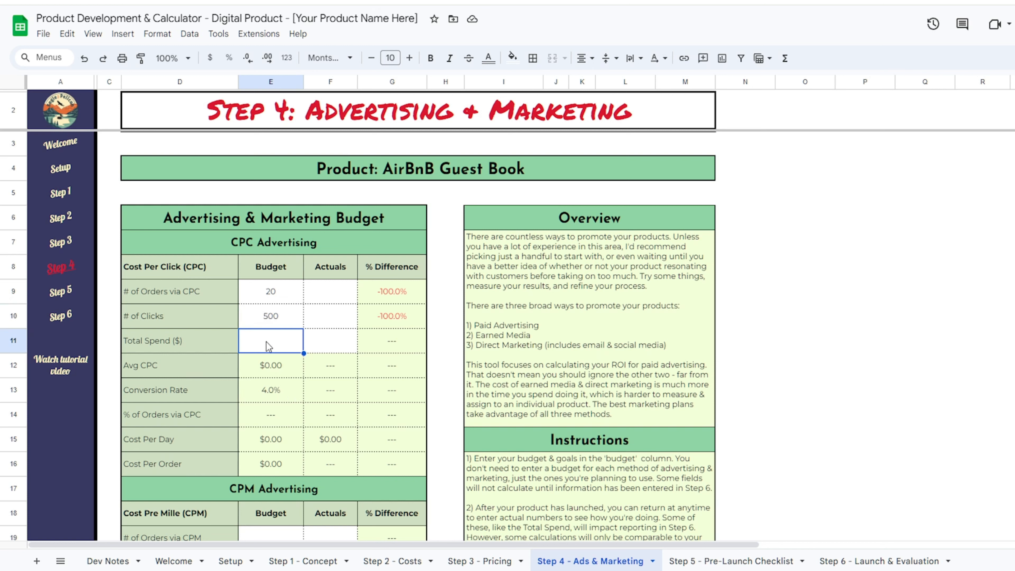
{"action": "type", "text": "250"}
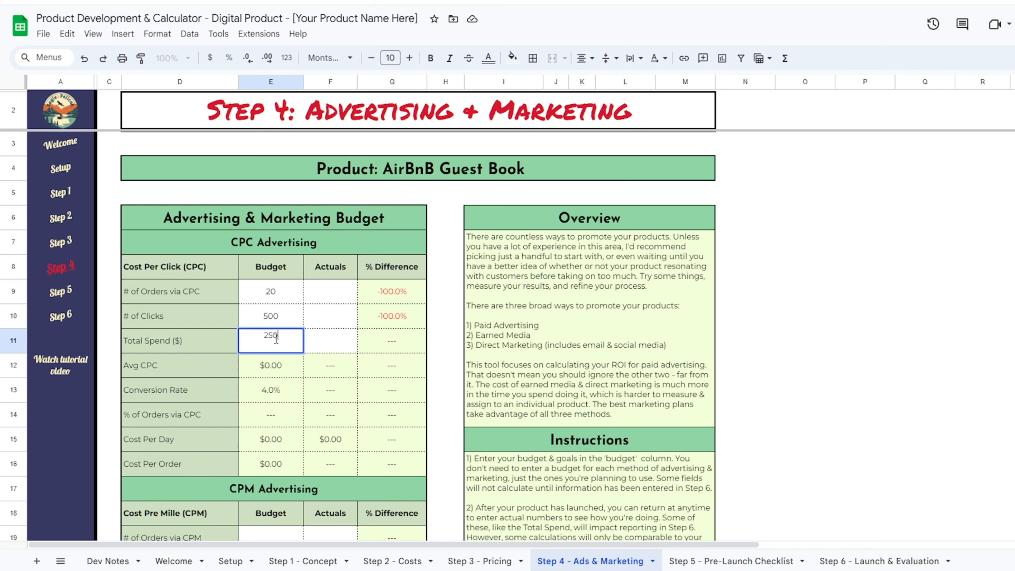
{"action": "key", "text": "Return"}
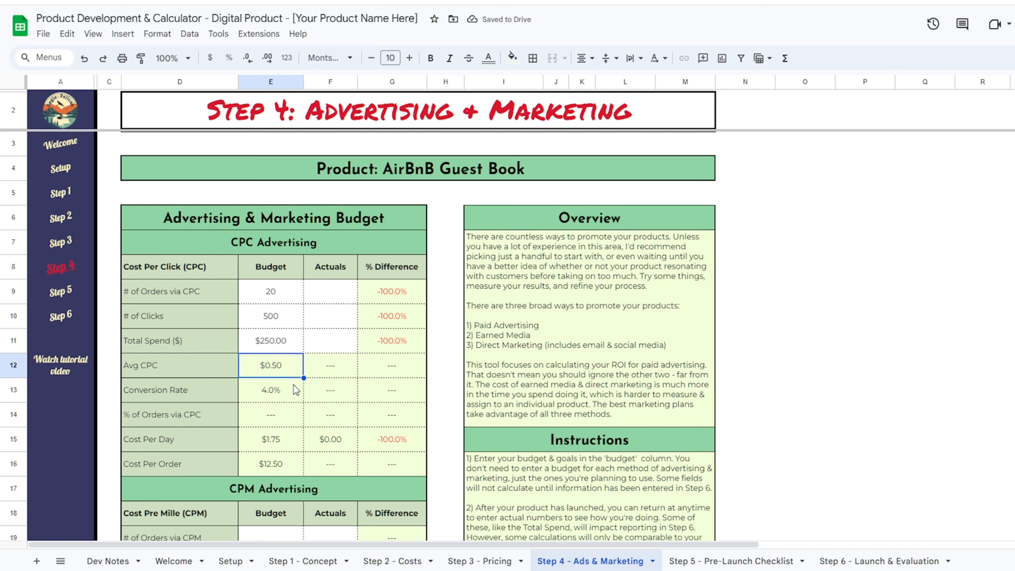
- Replace the CPC Total Spend with the formula =3*123, giving $369.00
{"action": "left_click", "coordinate": [865, 390]}
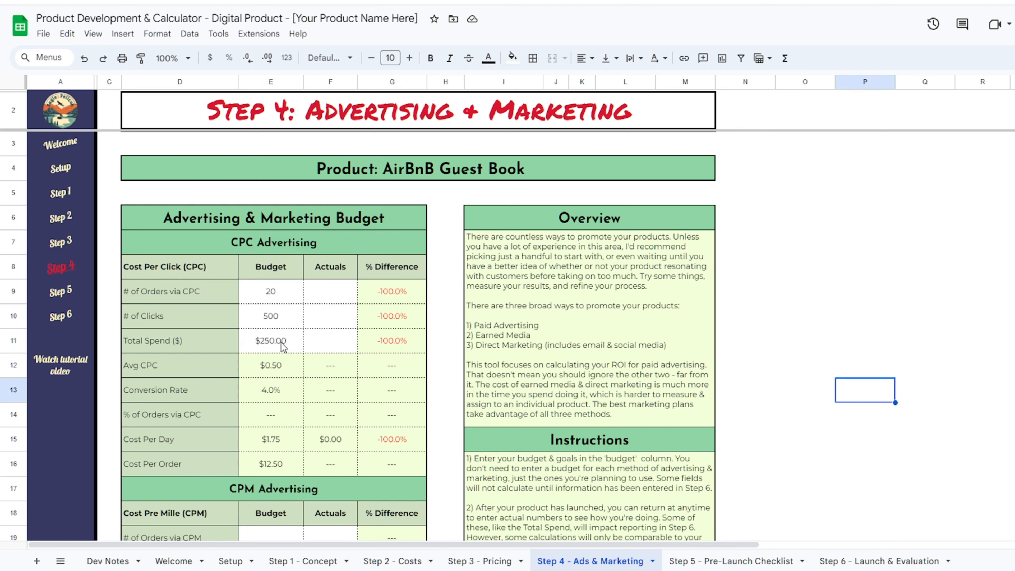
{"action": "left_click", "coordinate": [264, 344]}
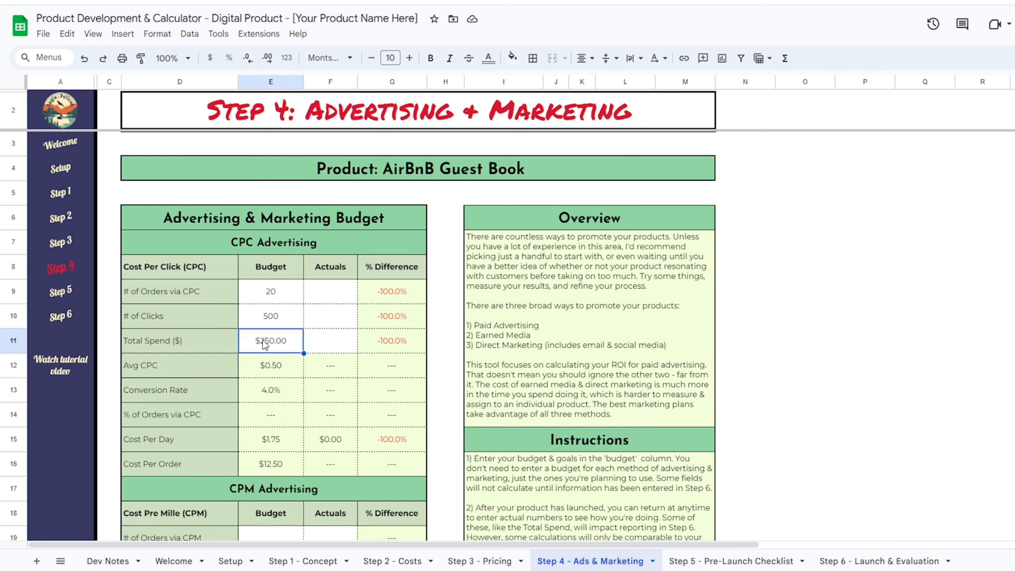
{"action": "left_click", "coordinate": [475, 560]}
{"action": "type", "text": "="}
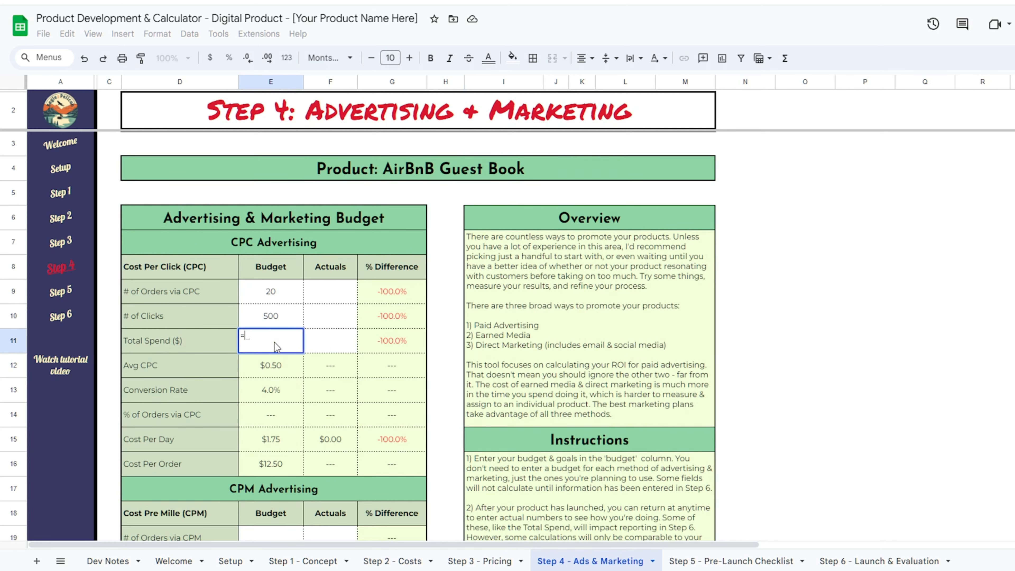
{"action": "type", "text": "3*2"}
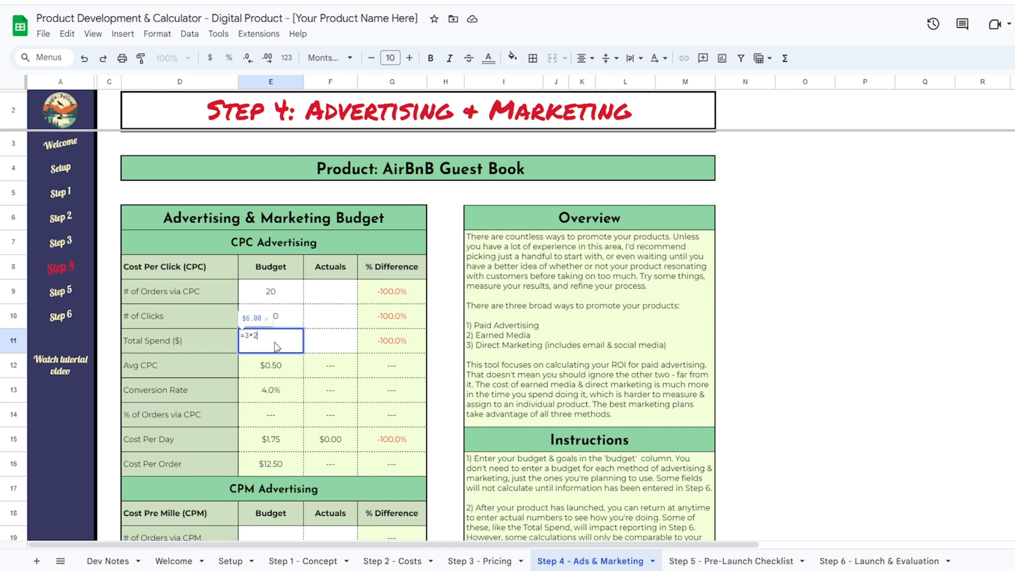
{"action": "key", "text": "BackSpace"}
{"action": "type", "text": "123"}
{"action": "key", "text": "Return"}
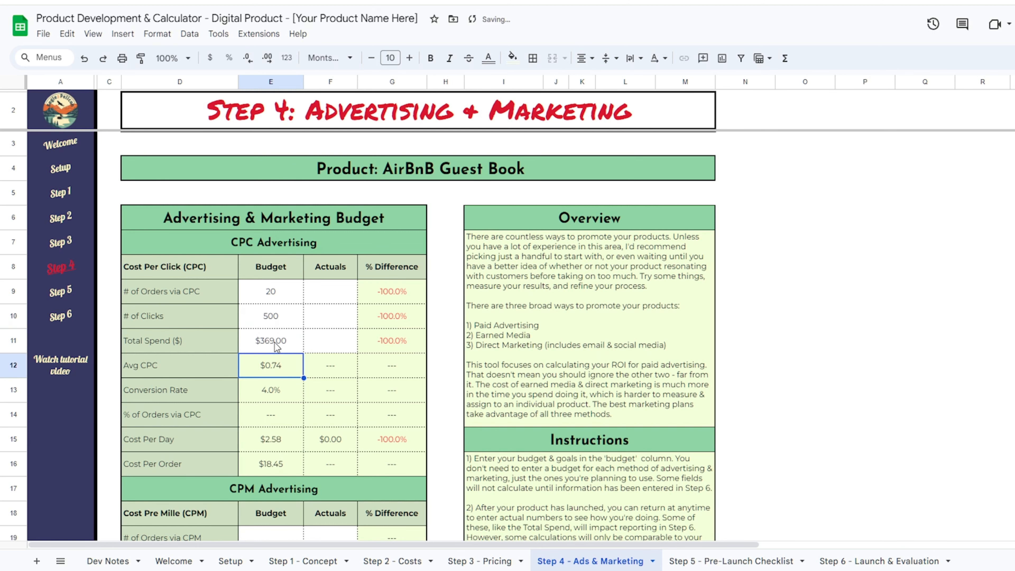
{"action": "left_click", "coordinate": [276, 347]}
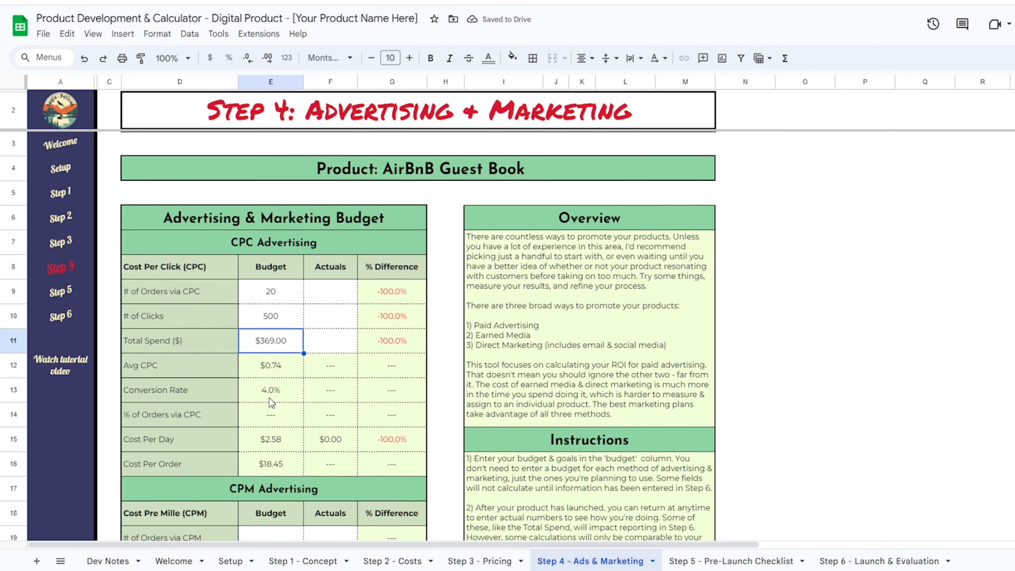
- Budget 5 CPM orders with a $150 total CPM spend
{"action": "scroll", "coordinate": [320, 400], "scroll_direction": "down", "scroll_amount": 5}
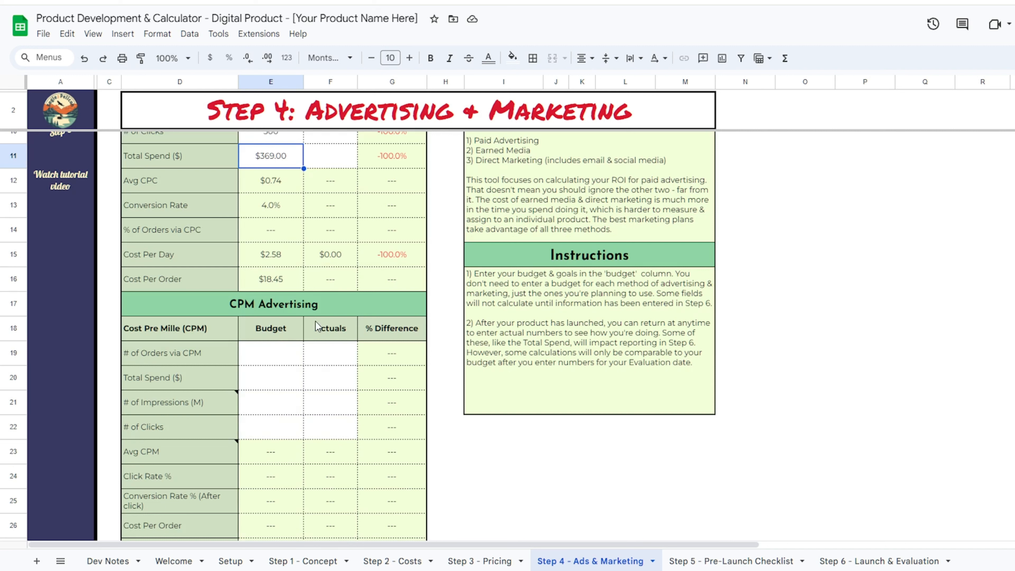
{"action": "mouse_move", "coordinate": [200, 402]}
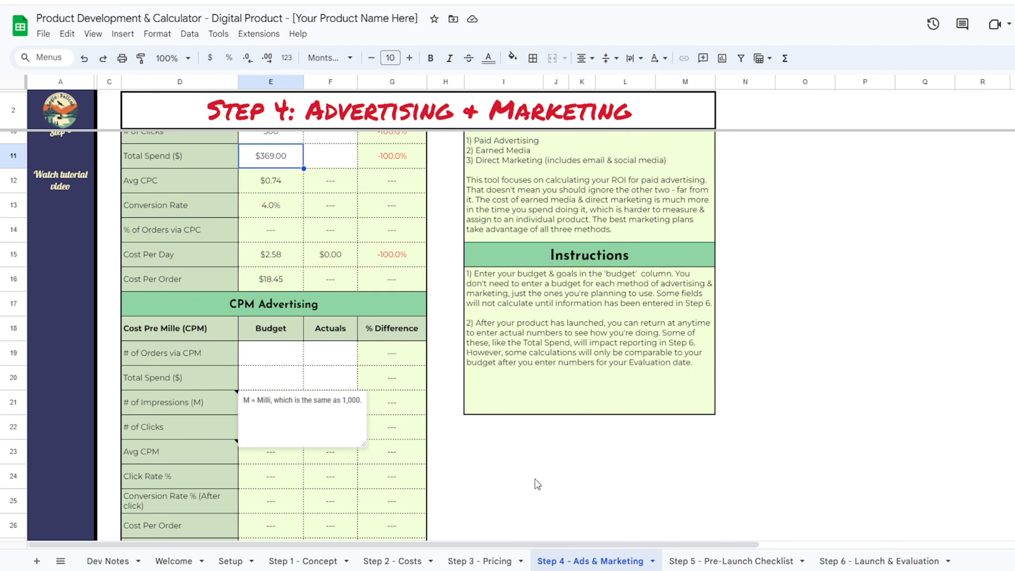
{"action": "left_click", "coordinate": [560, 478]}
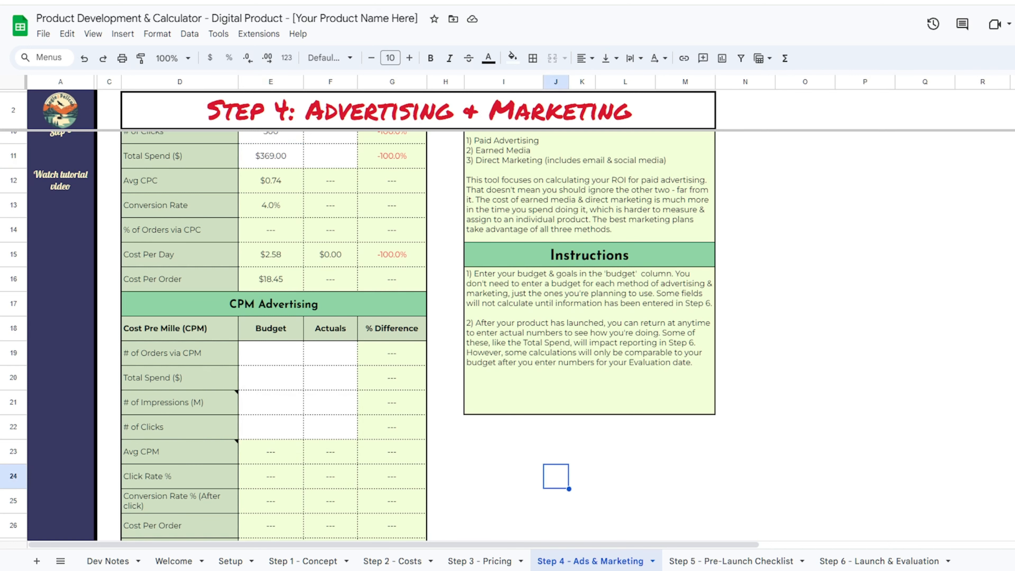
{"action": "scroll", "coordinate": [499, 380], "scroll_direction": "down", "scroll_amount": 2}
{"action": "left_click", "coordinate": [270, 276]}
{"action": "type", "text": "5"}
{"action": "key", "text": "Return"}
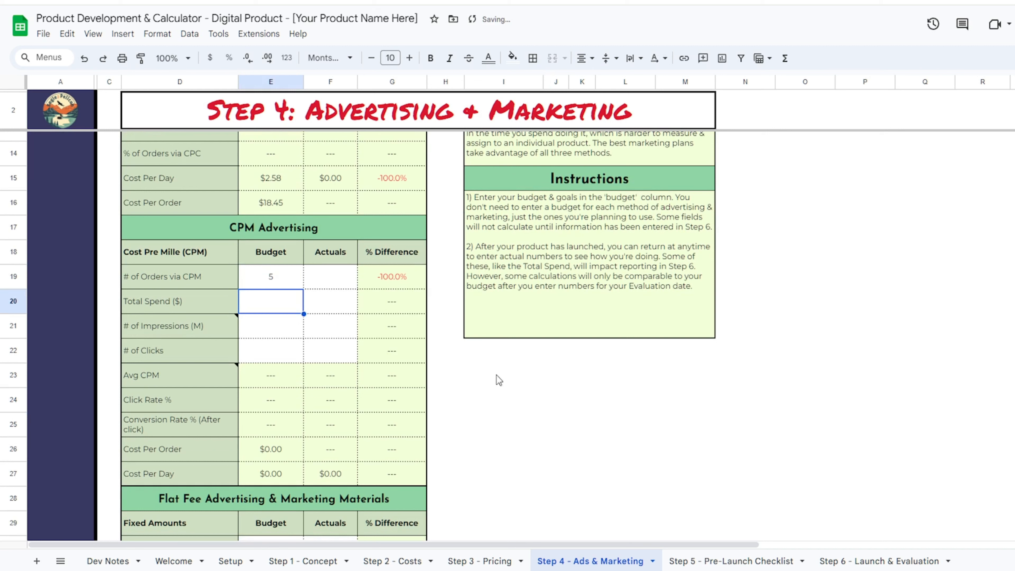
{"action": "type", "text": "$150"}
{"action": "key", "text": "Return"}
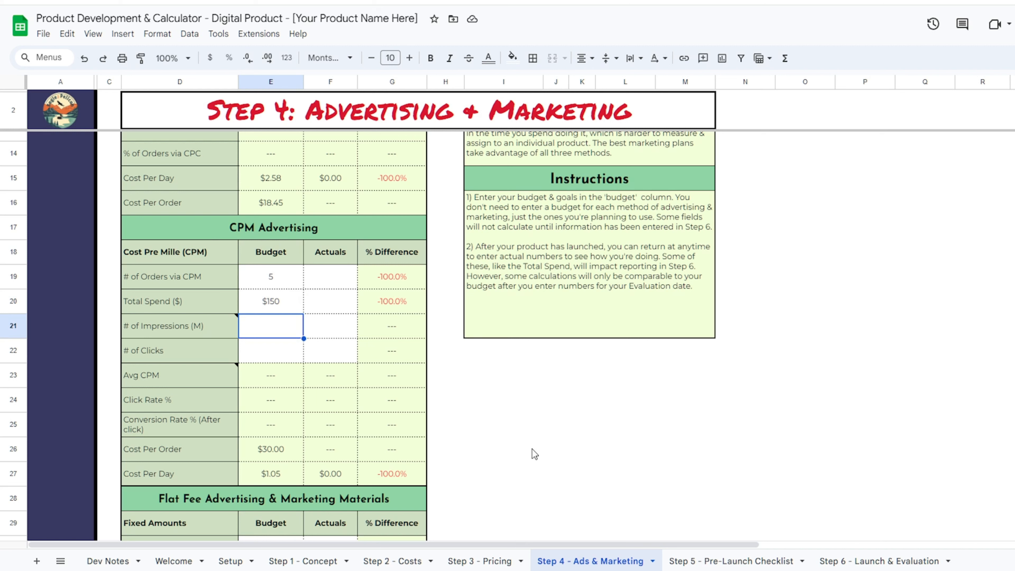
- Set the CPM budget to 5 impressions and 50 clicks
{"action": "type", "text": "5"}
{"action": "key", "text": "Return"}
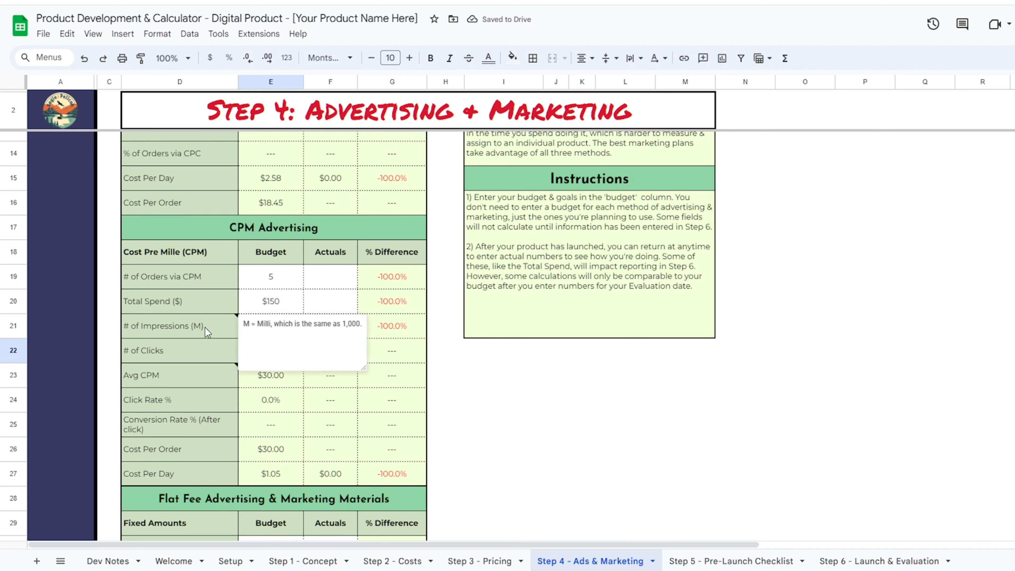
{"action": "left_click", "coordinate": [729, 384]}
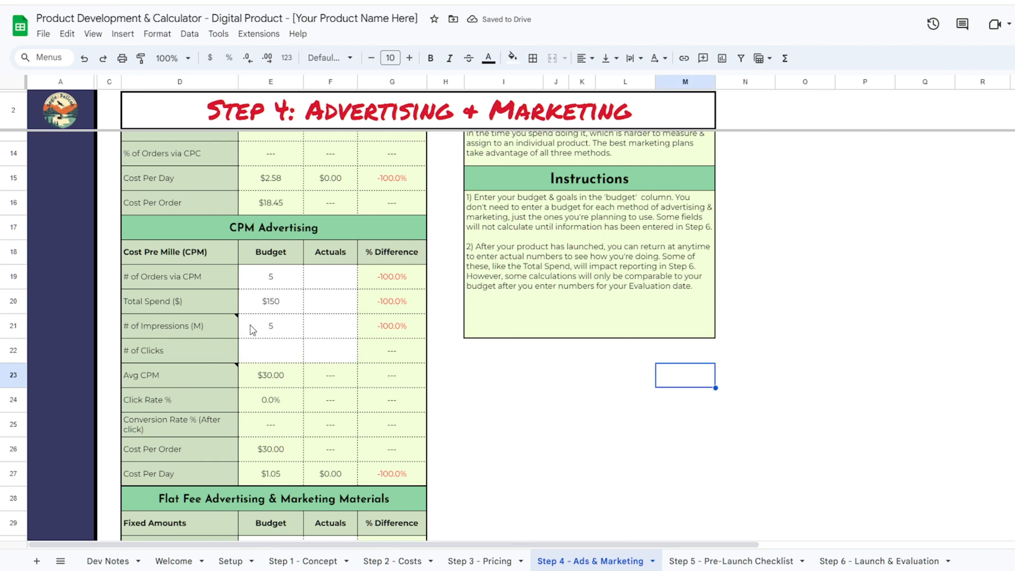
{"action": "left_click", "coordinate": [298, 352]}
{"action": "type", "text": "50"}
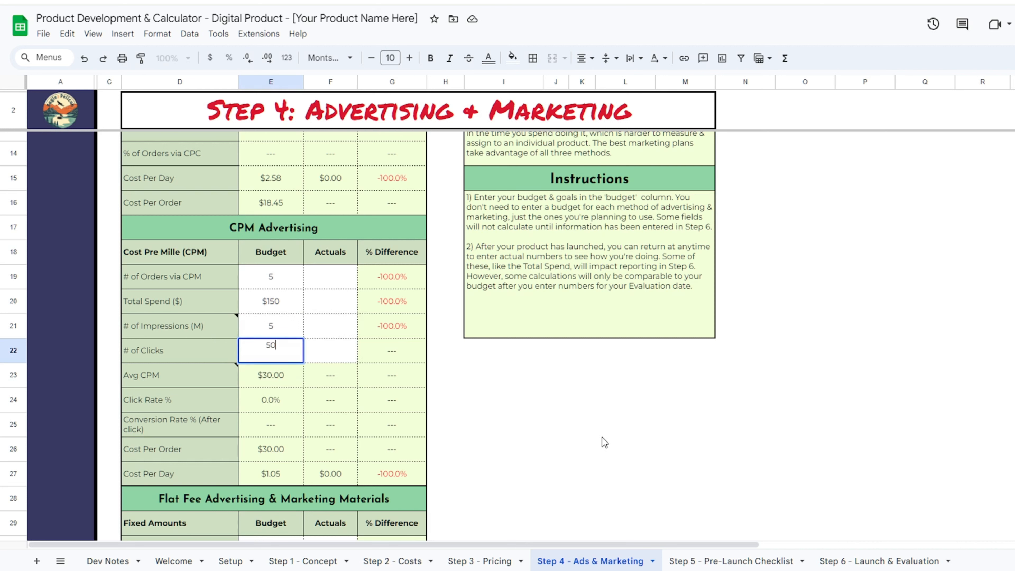
{"action": "key", "text": "Return"}
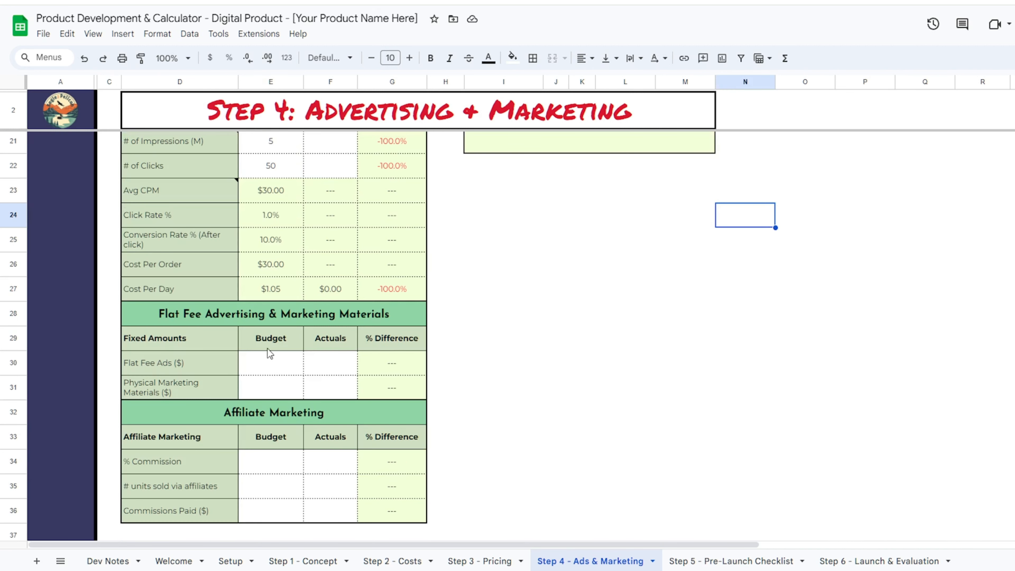
- Budget $0 for flat fee ads and $50 for physical marketing materials
{"action": "left_click", "coordinate": [281, 363]}
{"action": "type", "text": "0"}
{"action": "key", "text": "Return"}
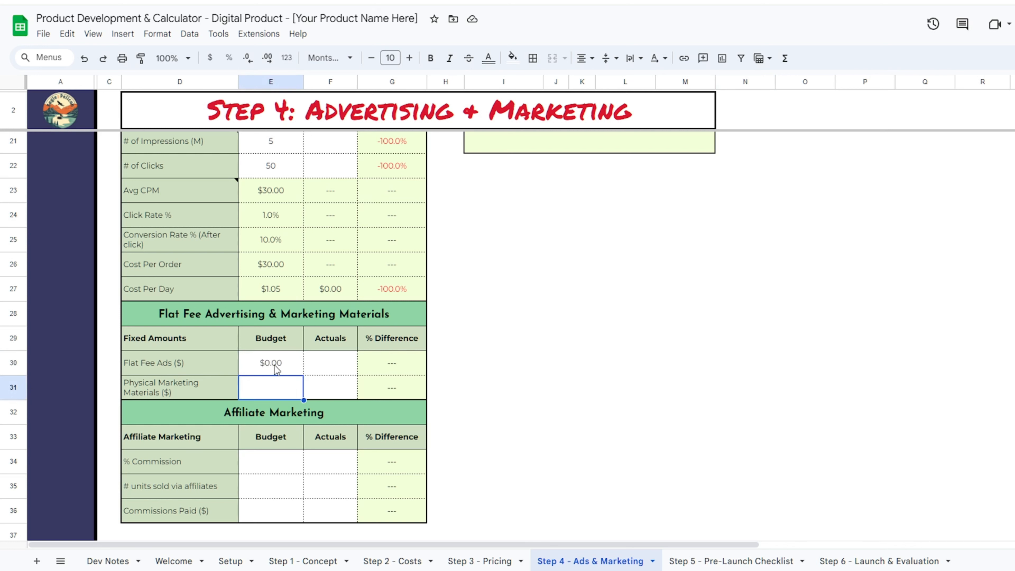
{"action": "type", "text": "50"}
{"action": "key", "text": "Return"}
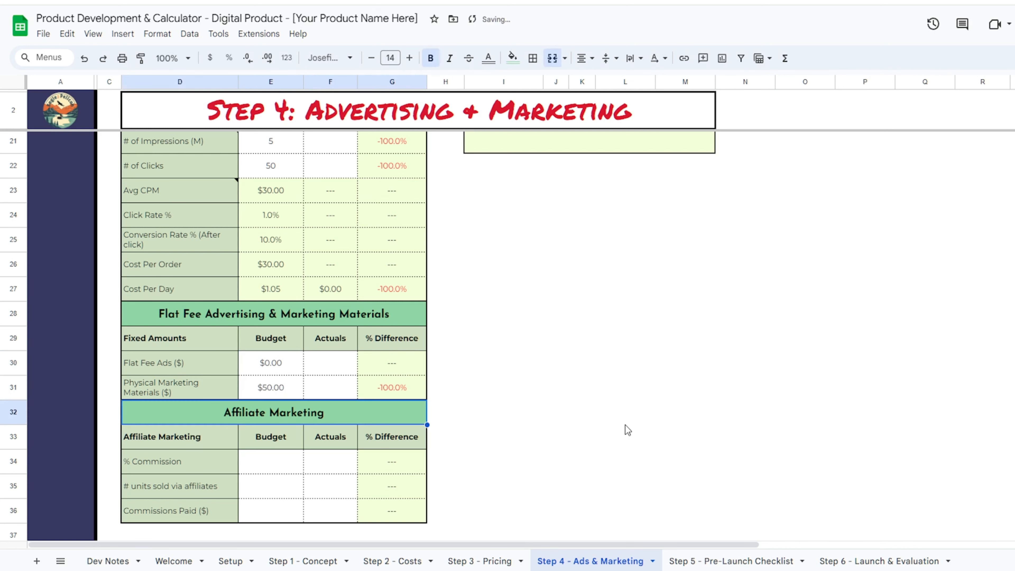
- Set the affiliate budget to a 15% commission with 5 units sold
{"action": "key", "text": "Down"}
{"action": "key", "text": "Down"}
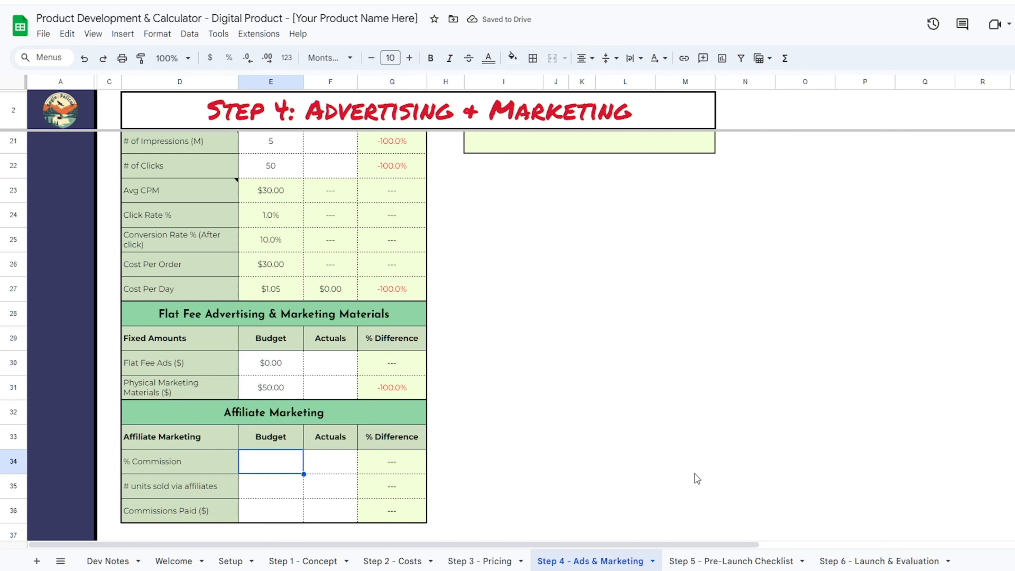
{"action": "scroll", "coordinate": [615, 404], "scroll_direction": "down", "scroll_amount": 4}
{"action": "type", "text": "15"}
{"action": "key", "text": "Return"}
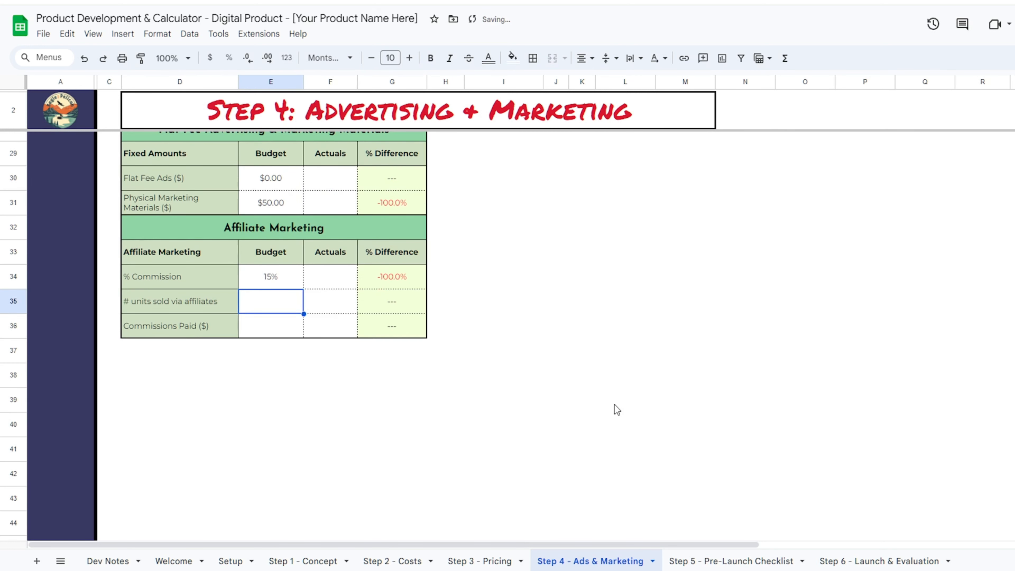
{"action": "type", "text": "5"}
{"action": "key", "text": "Return"}
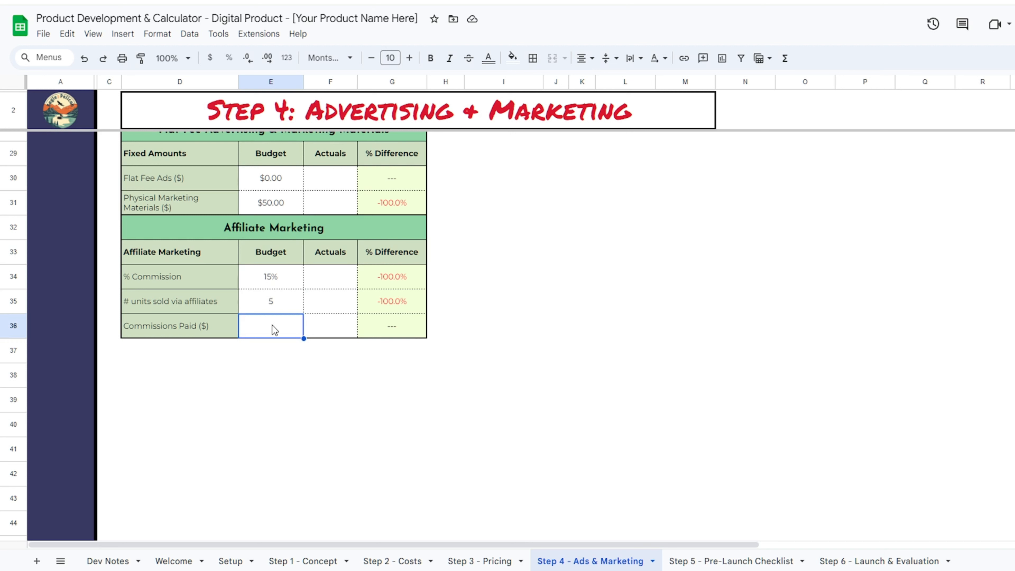
- Enter =50*E34 as Commissions Paid ($7.50) and open the Step 5 Pre-Launch Checklist
{"action": "left_click", "coordinate": [269, 308]}
{"action": "type", "text": "="}
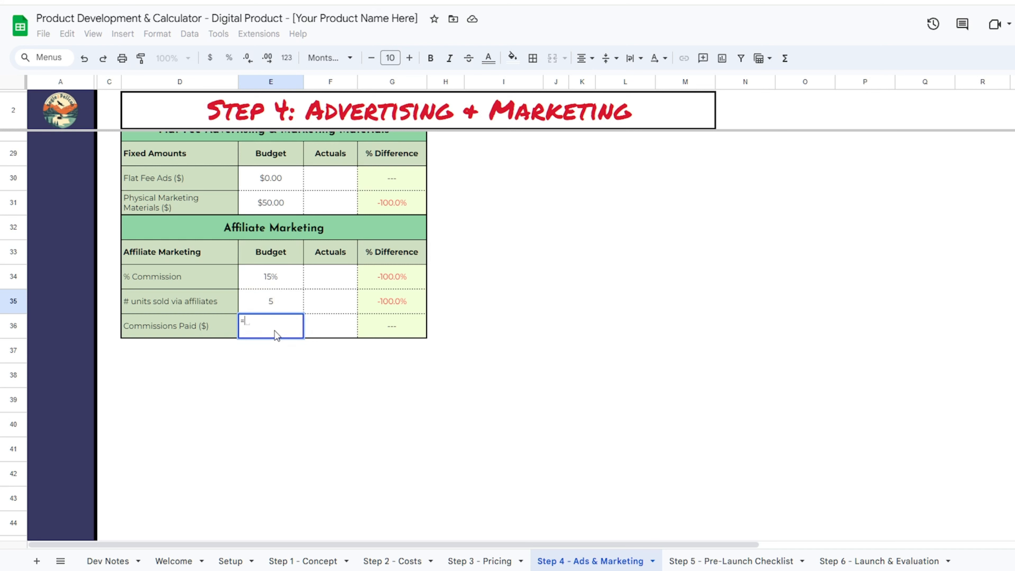
{"action": "type", "text": "50*"}
{"action": "left_click", "coordinate": [269, 278]}
{"action": "key", "text": "Return"}
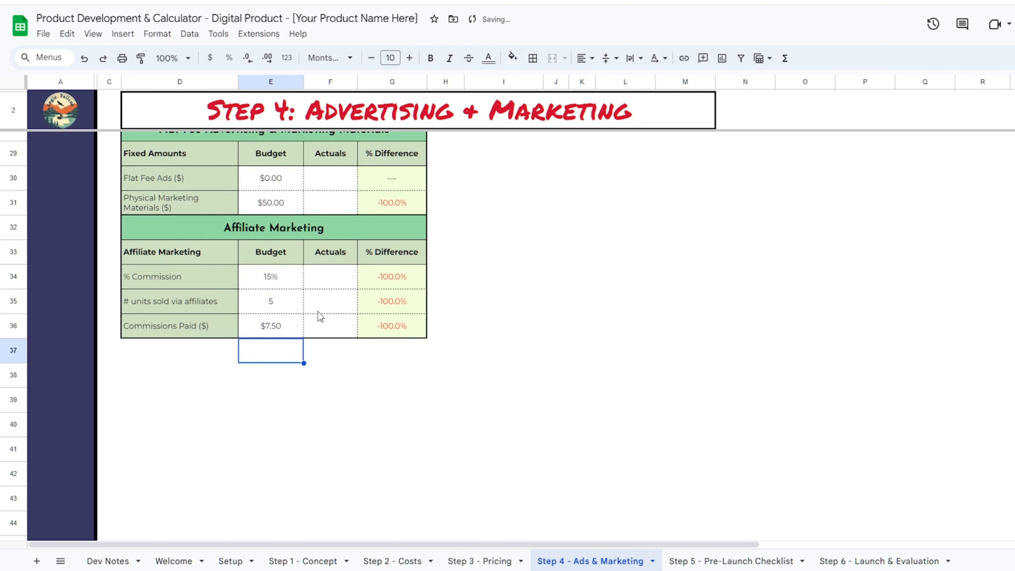
{"action": "left_click", "coordinate": [776, 561]}
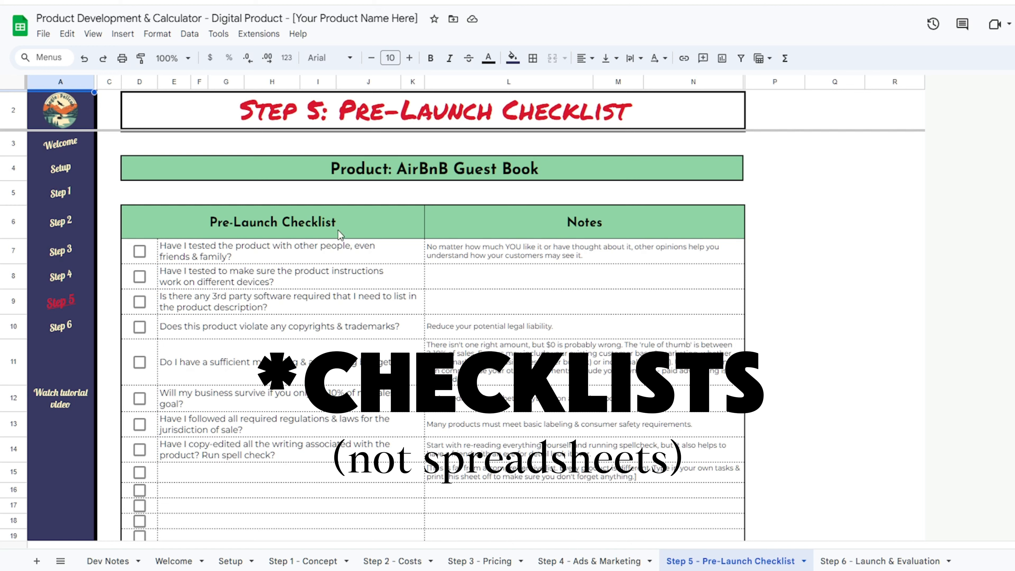
- Scroll through the Step 5 checklist and switch to the Step 6 - Launch & Evaluation sheet
{"action": "scroll", "coordinate": [364, 312], "scroll_direction": "down", "scroll_amount": 5}
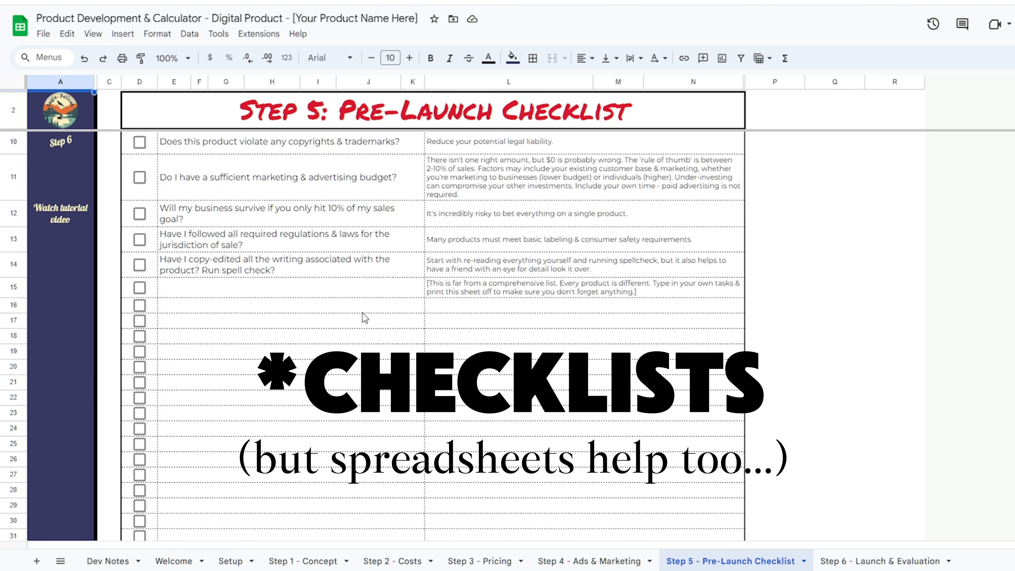
{"action": "scroll", "coordinate": [352, 273], "scroll_direction": "up", "scroll_amount": 3}
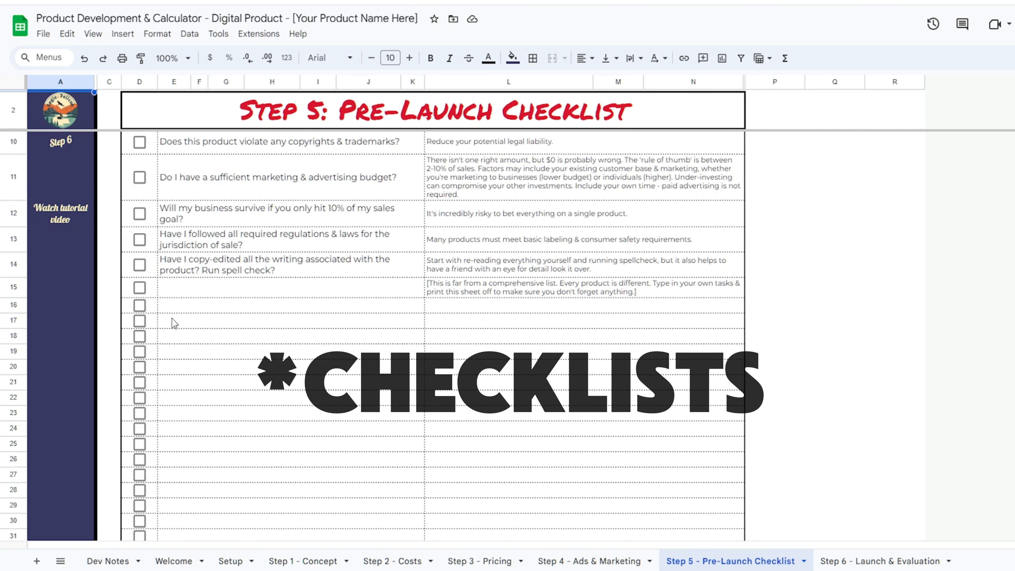
{"action": "scroll", "coordinate": [331, 424], "scroll_direction": "up", "scroll_amount": 3}
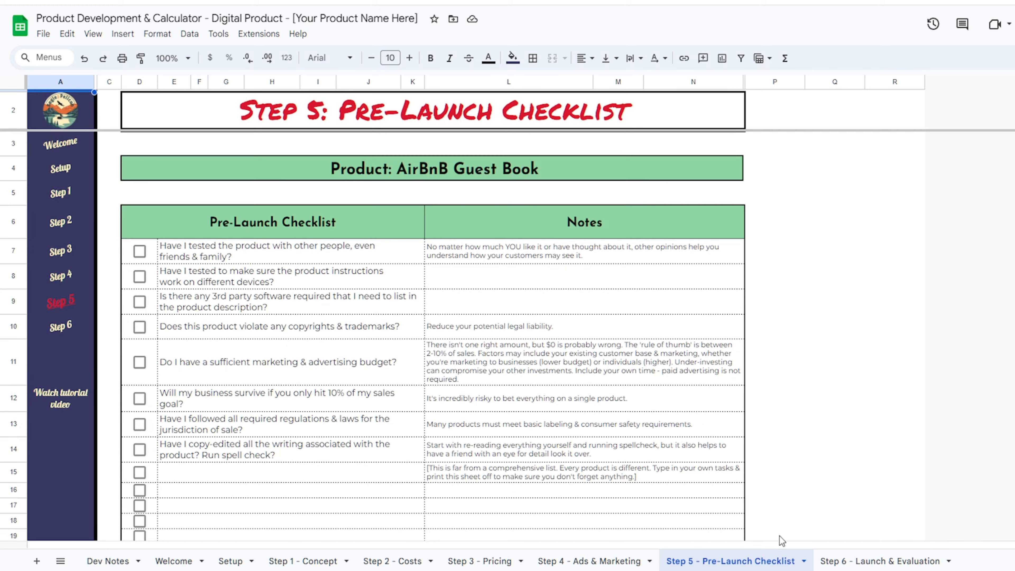
{"action": "left_click", "coordinate": [884, 561]}
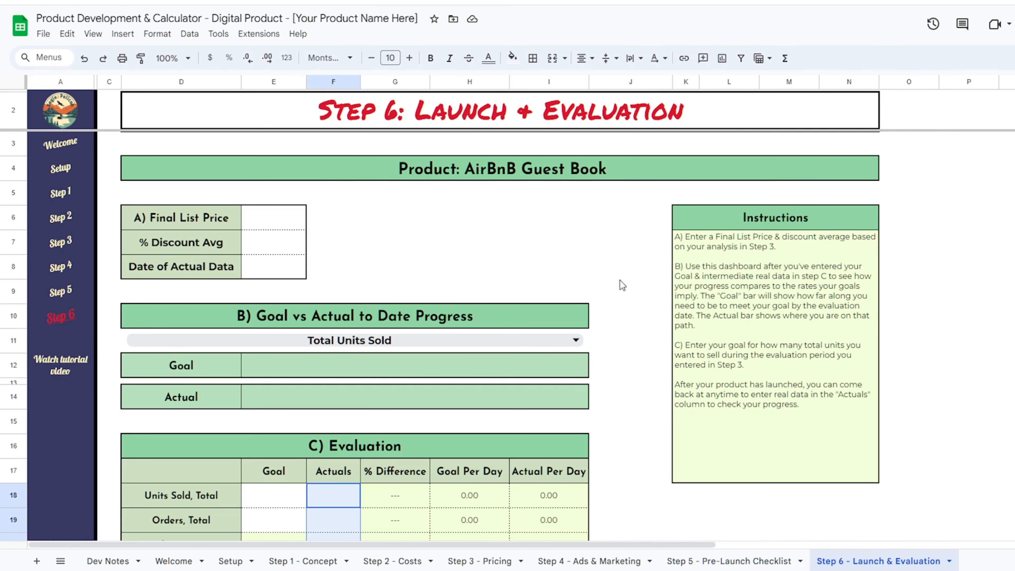
- Review the pricing figures on the Step 3 - Pricing sheet
{"action": "left_click", "coordinate": [274, 218]}
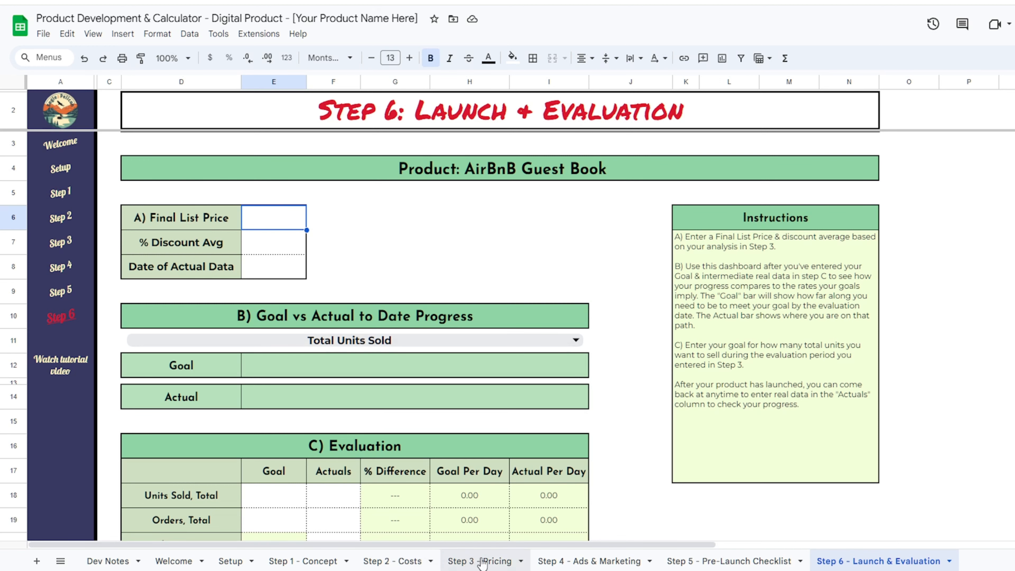
{"action": "left_click", "coordinate": [493, 562]}
{"action": "scroll", "coordinate": [697, 366], "scroll_direction": "down", "scroll_amount": 5}
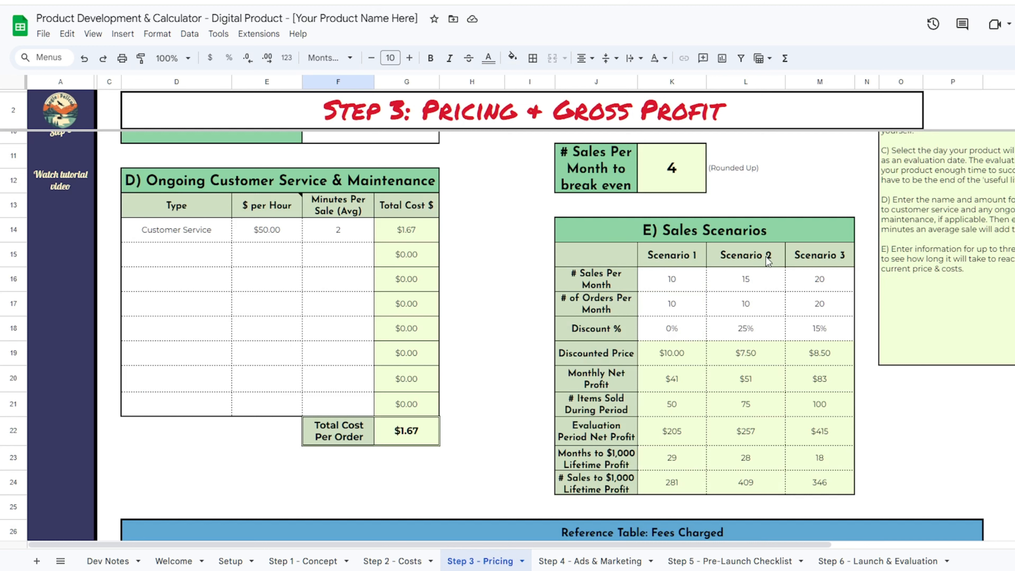
{"action": "scroll", "coordinate": [772, 308], "scroll_direction": "up", "scroll_amount": 5}
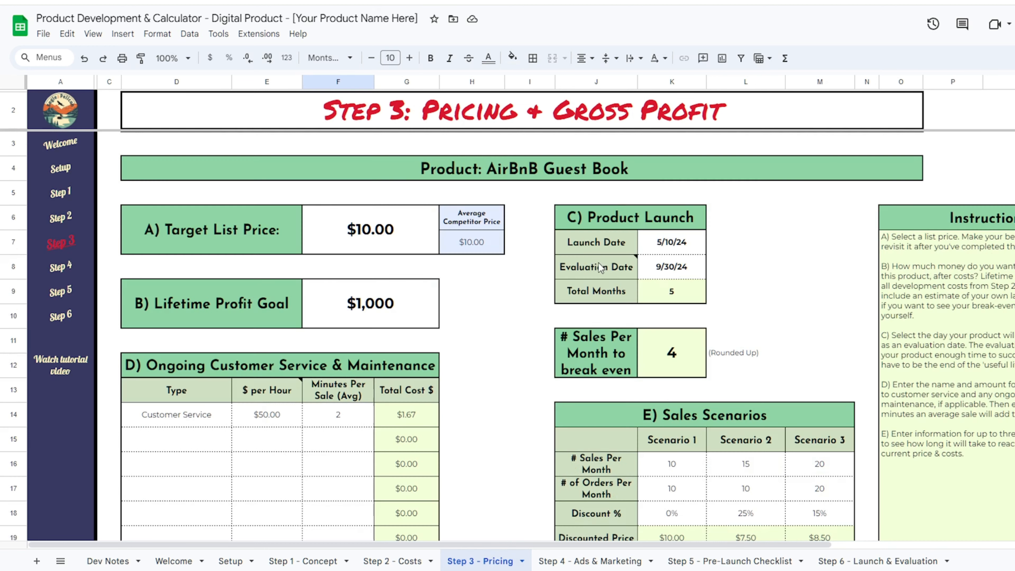
{"action": "scroll", "coordinate": [432, 270], "scroll_direction": "down", "scroll_amount": 5}
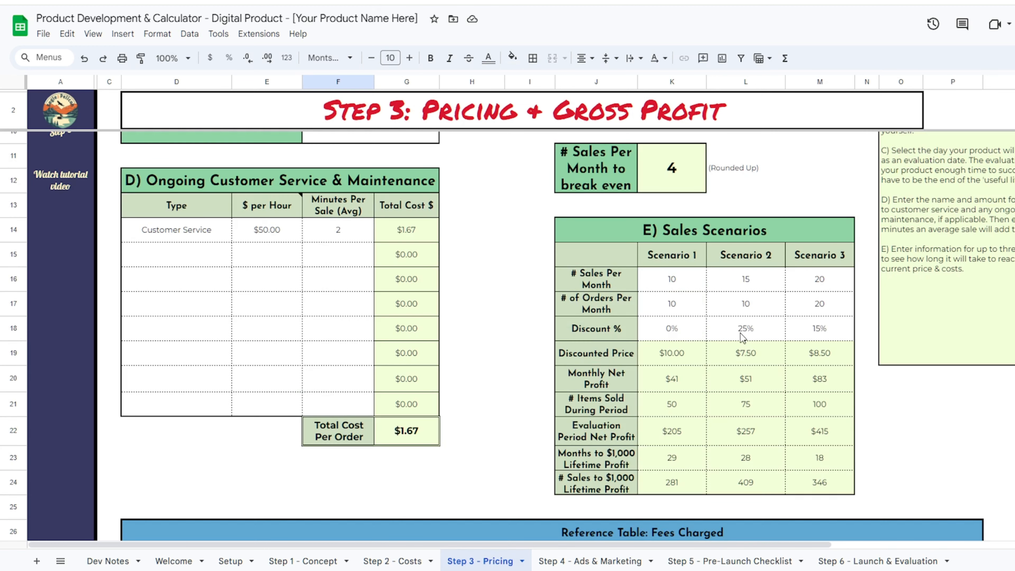
- On Step 6, enter a $10.00 final list price and a 25% average discount
{"action": "left_click", "coordinate": [869, 561]}
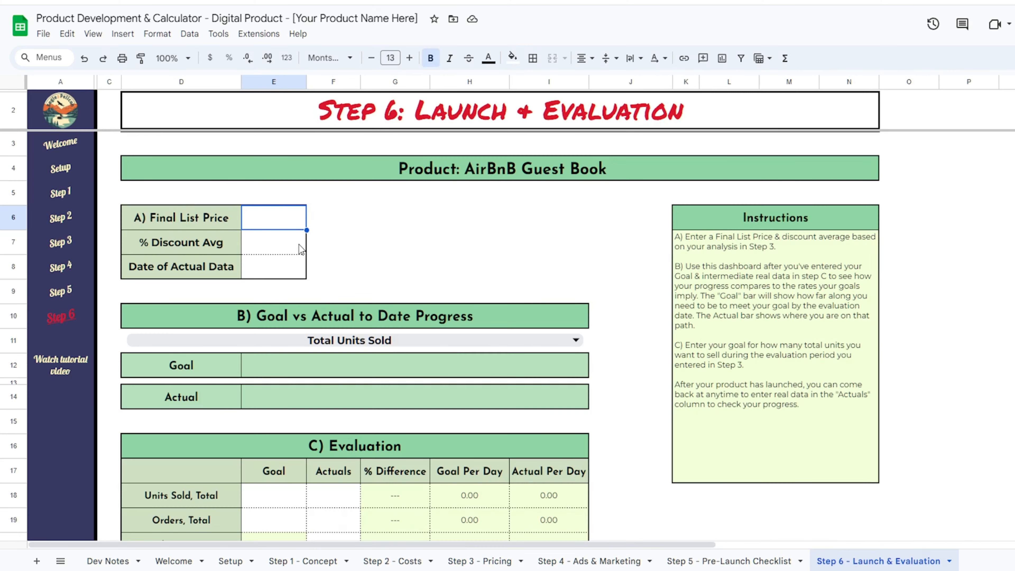
{"action": "type", "text": "10"}
{"action": "key", "text": "Return"}
{"action": "type", "text": "25"}
{"action": "left_click", "coordinate": [383, 264]}
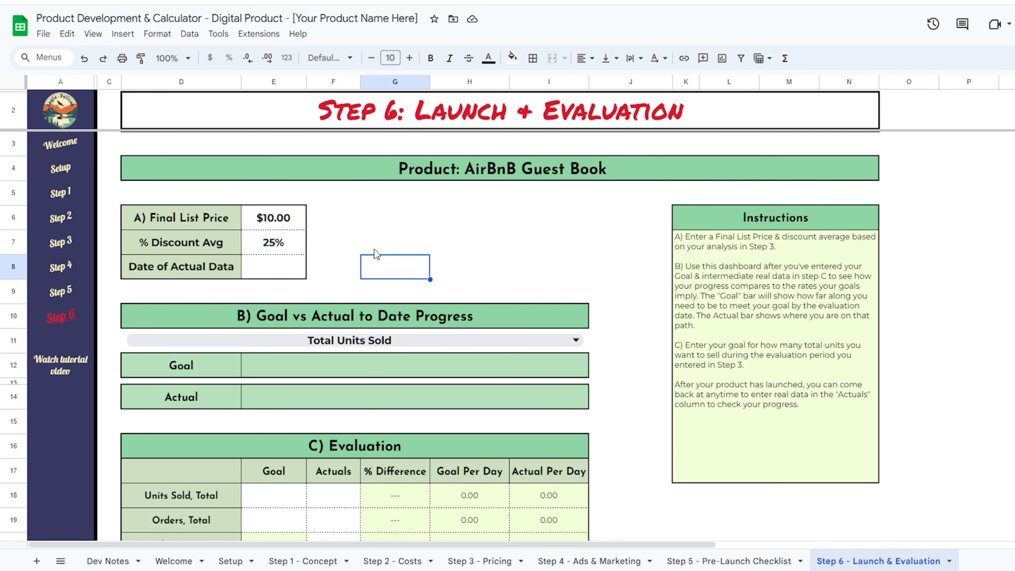
- Select the Units Sold total goal cell (E18), then look up the scenario figures on Step 3
{"action": "scroll", "coordinate": [400, 240], "scroll_direction": "down", "scroll_amount": 5}
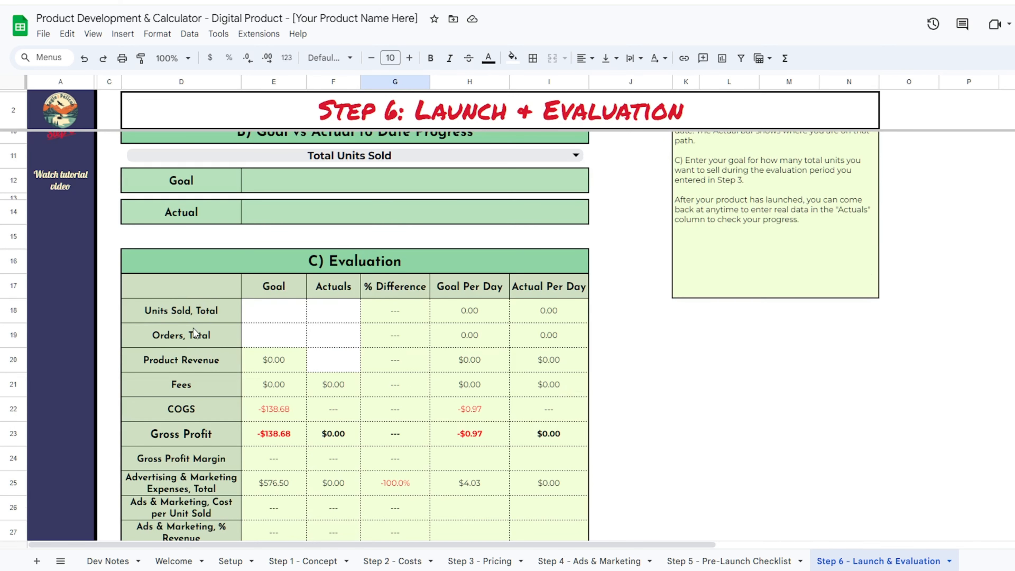
{"action": "left_click", "coordinate": [270, 308]}
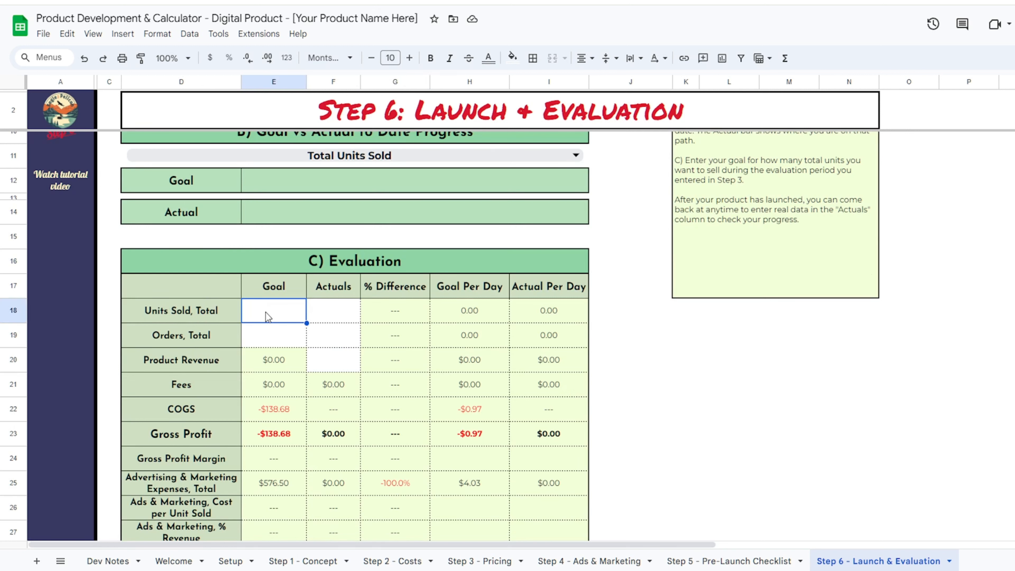
{"action": "left_click", "coordinate": [503, 556]}
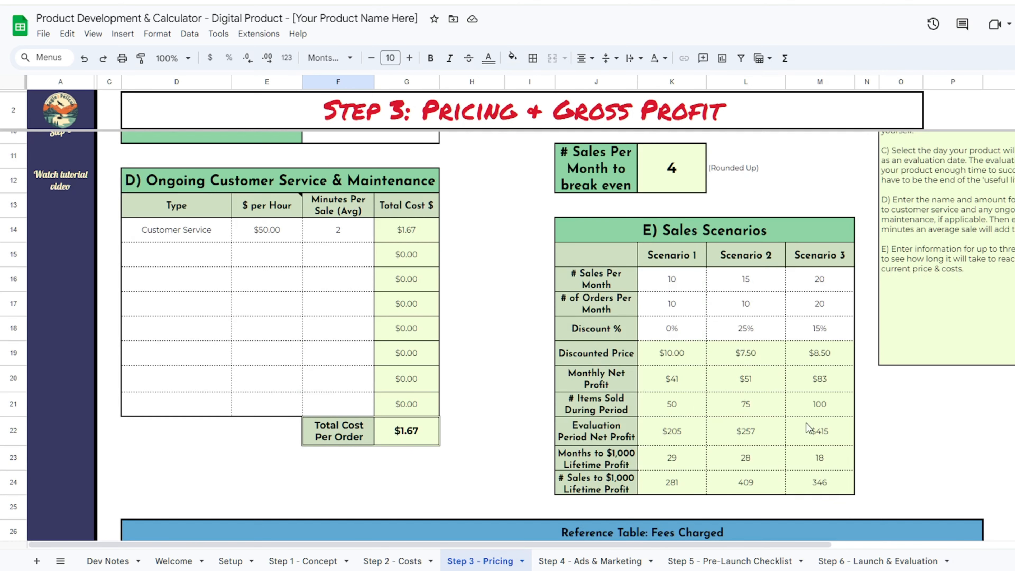
- Set the Step 6 goals to 50 orders and 75 units sold
{"action": "left_click", "coordinate": [879, 561]}
{"action": "type", "text": "50"}
{"action": "key", "text": "Return"}
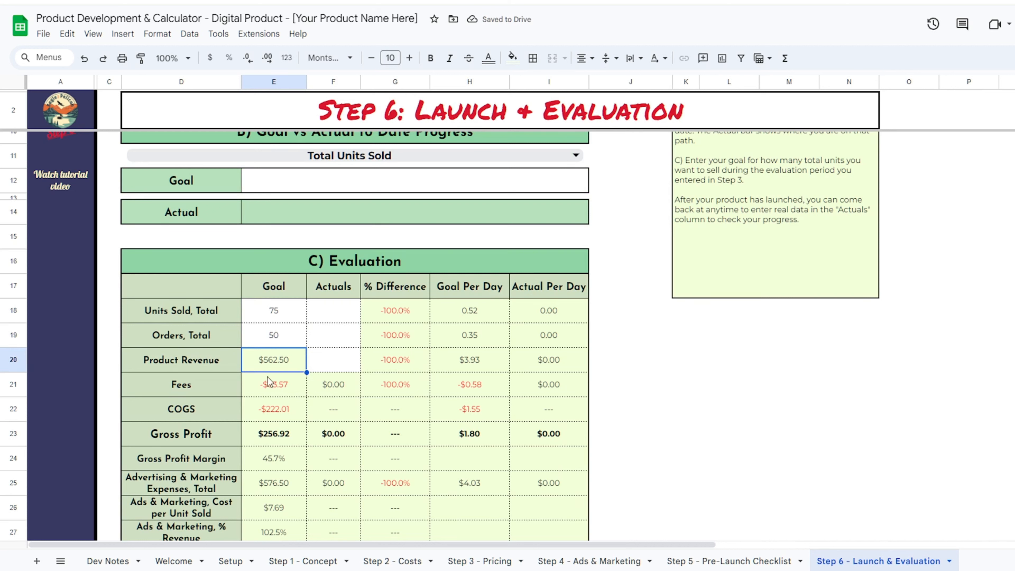
{"action": "left_click", "coordinate": [290, 341]}
{"action": "type", "text": "75"}
{"action": "key", "text": "Return"}
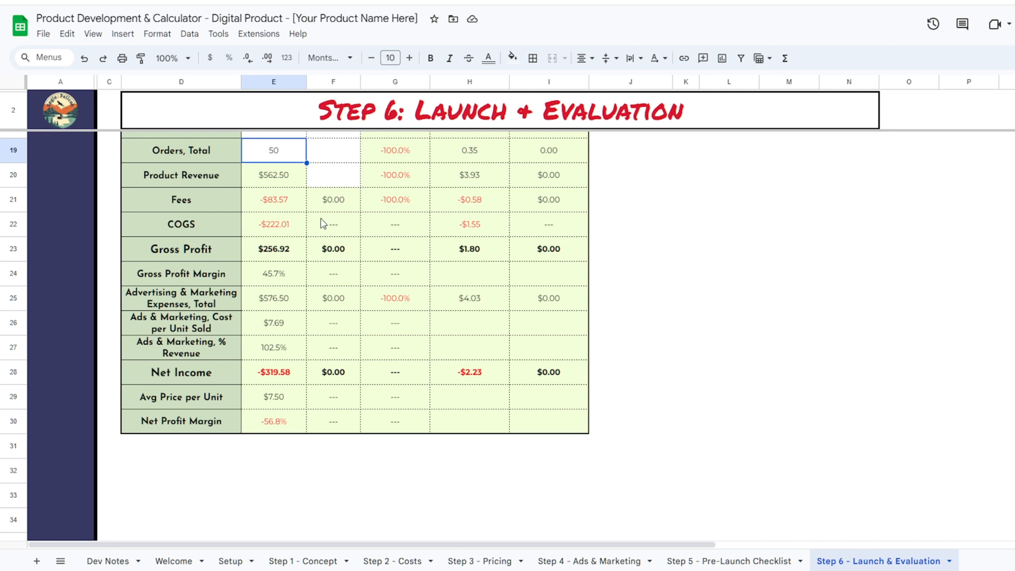
- Review the COGS goal figure, then revisit the Step 3 pricing sheet
{"action": "left_click", "coordinate": [283, 221]}
{"action": "scroll", "coordinate": [283, 221], "scroll_direction": "up", "scroll_amount": 5}
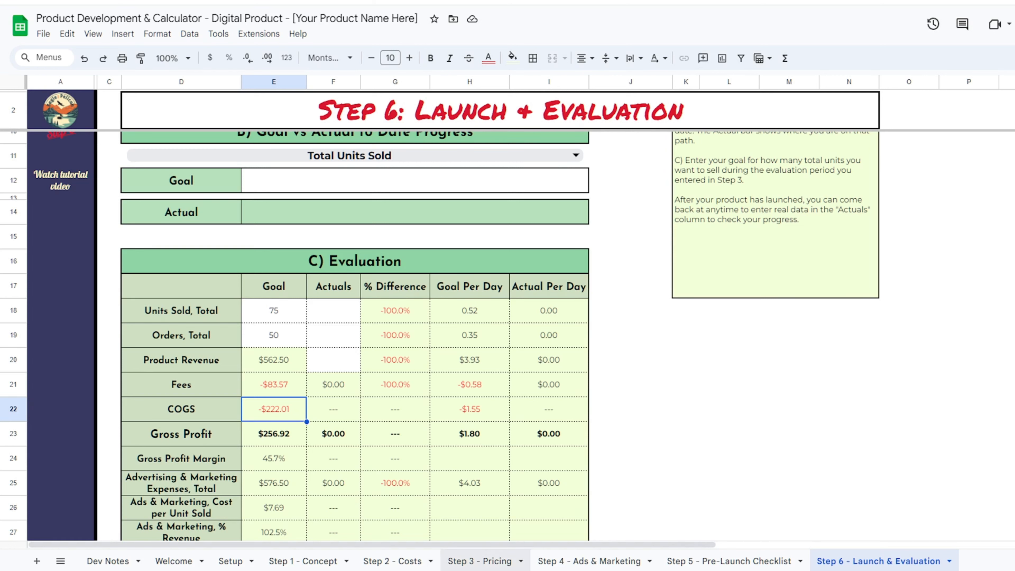
{"action": "left_click", "coordinate": [479, 561]}
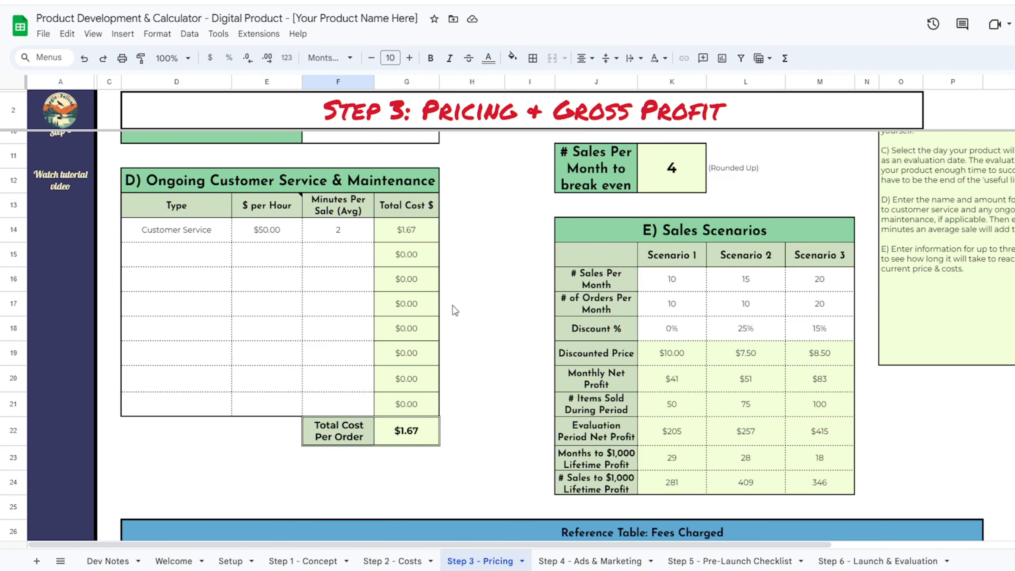
- On Step 4, set the marketing materials budget (E31) to 0 and clear the CPM budgets E19:E22
{"action": "left_click", "coordinate": [878, 561]}
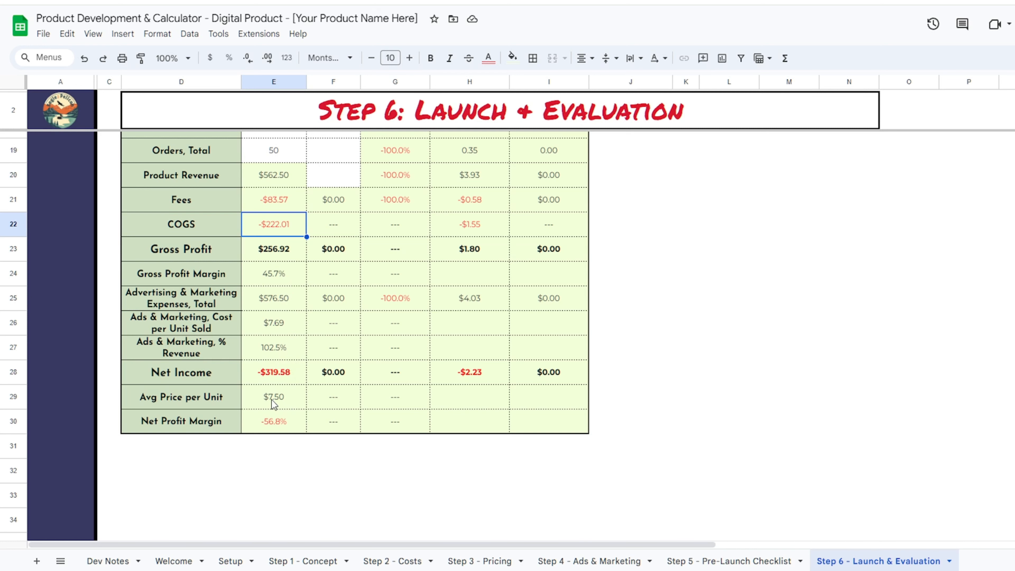
{"action": "scroll", "coordinate": [271, 400], "scroll_direction": "up", "scroll_amount": 3}
{"action": "scroll", "coordinate": [305, 325], "scroll_direction": "down", "scroll_amount": 3}
{"action": "scroll", "coordinate": [293, 384], "scroll_direction": "up", "scroll_amount": 3}
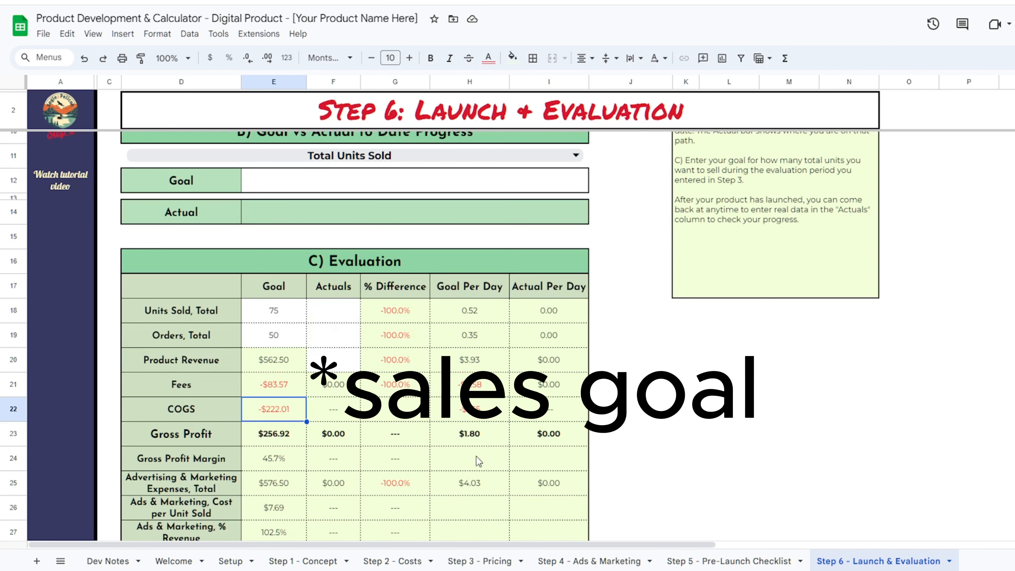
{"action": "left_click", "coordinate": [636, 561]}
{"action": "left_click", "coordinate": [283, 383]}
{"action": "type", "text": "0"}
{"action": "key", "text": "Return"}
{"action": "scroll", "coordinate": [283, 384], "scroll_direction": "up", "scroll_amount": 3}
{"action": "left_click_drag", "start_coordinate": [279, 278], "coordinate": [281, 343]}
{"action": "key", "text": "Delete"}
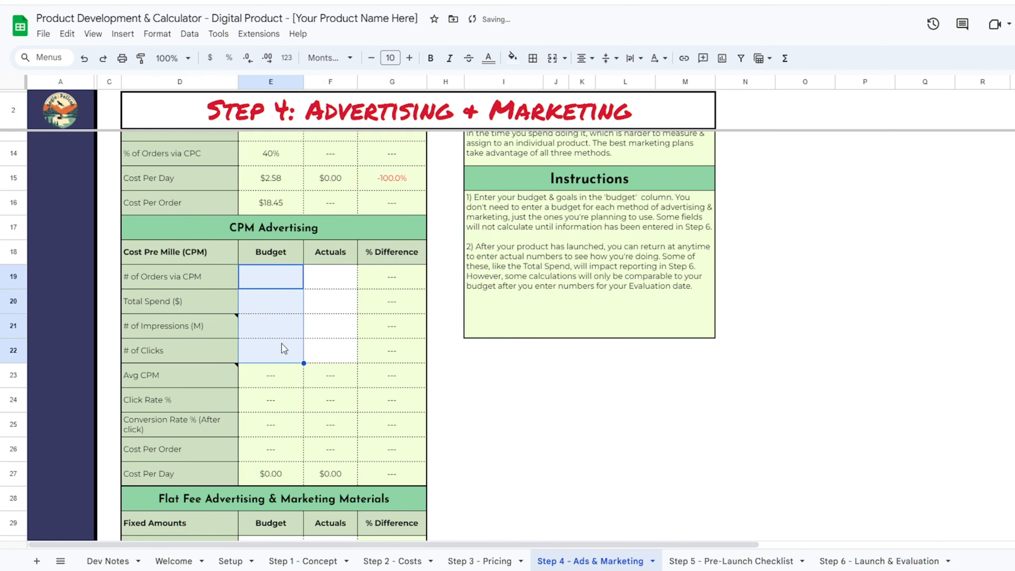
- Raise the Step 6 goals to 125 units sold and 100 orders
{"action": "scroll", "coordinate": [282, 284], "scroll_direction": "up", "scroll_amount": 5}
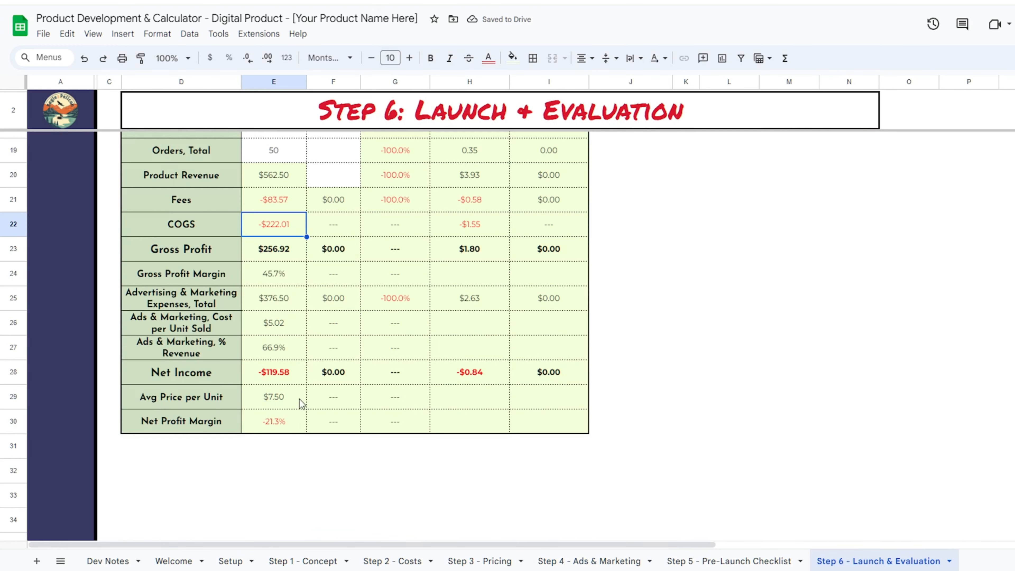
{"action": "scroll", "coordinate": [299, 399], "scroll_direction": "up", "scroll_amount": 5}
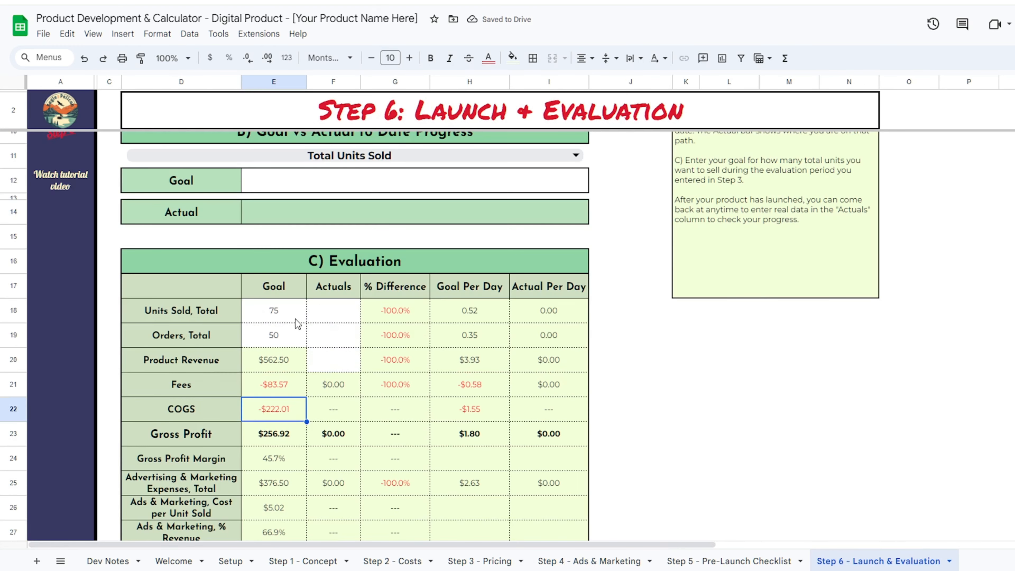
{"action": "left_click", "coordinate": [295, 318]}
{"action": "type", "text": "125"}
{"action": "key", "text": "Return"}
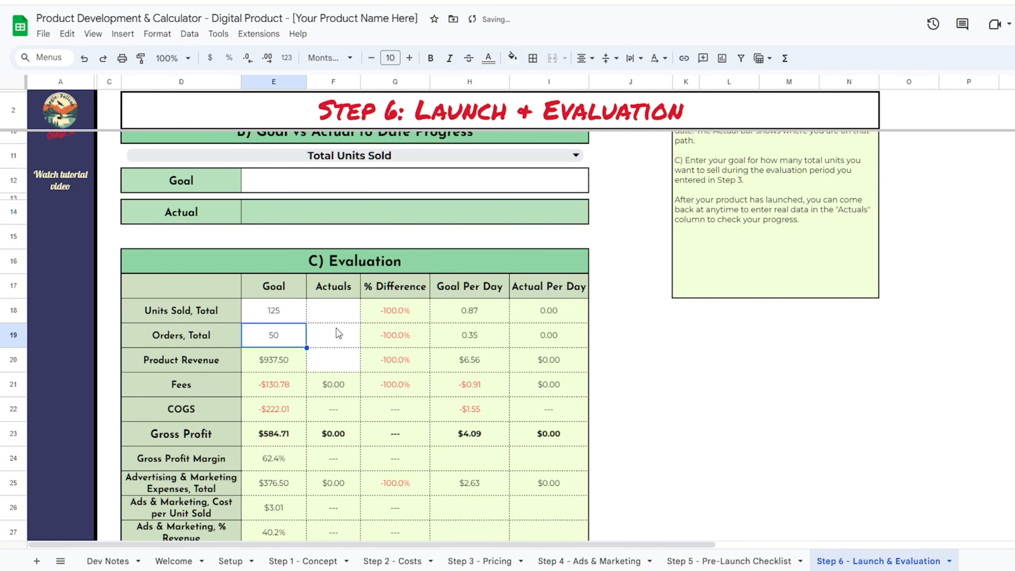
{"action": "type", "text": "100"}
{"action": "key", "text": "Return"}
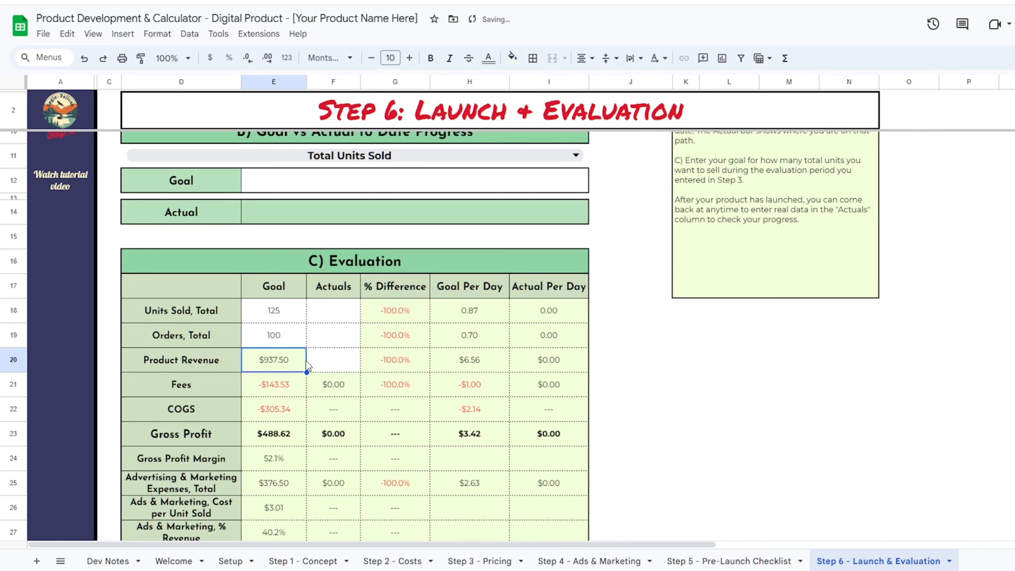
{"action": "scroll", "coordinate": [314, 354], "scroll_direction": "up", "scroll_amount": 4}
{"action": "scroll", "coordinate": [326, 302], "scroll_direction": "down", "scroll_amount": 9}
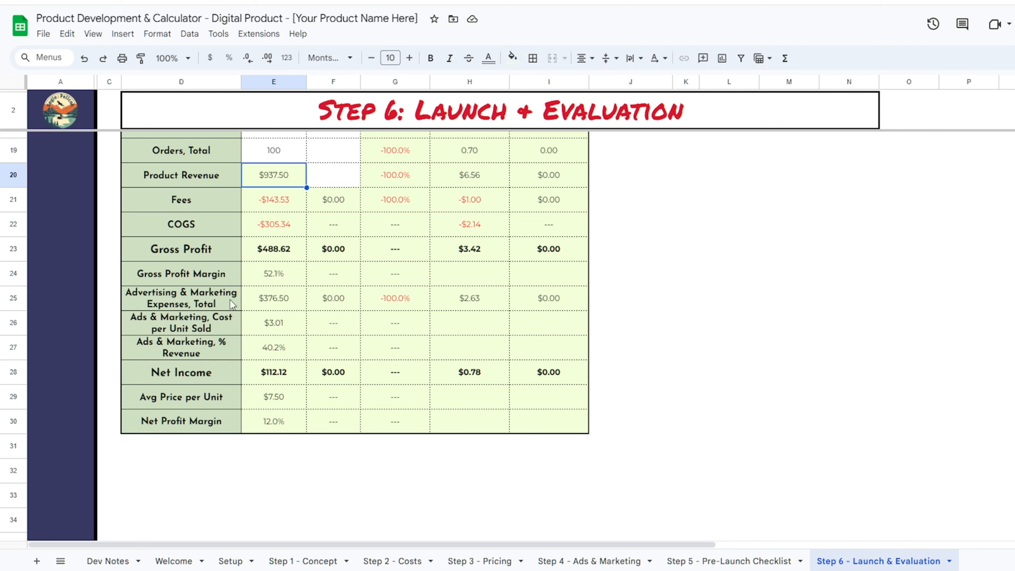
{"action": "scroll", "coordinate": [296, 280], "scroll_direction": "up", "scroll_amount": 10}
{"action": "left_click", "coordinate": [289, 224]}
- Change the Step 6 final list price to $12.00 and compare it against the Step 3 pricing figures
{"action": "type", "text": "12"}
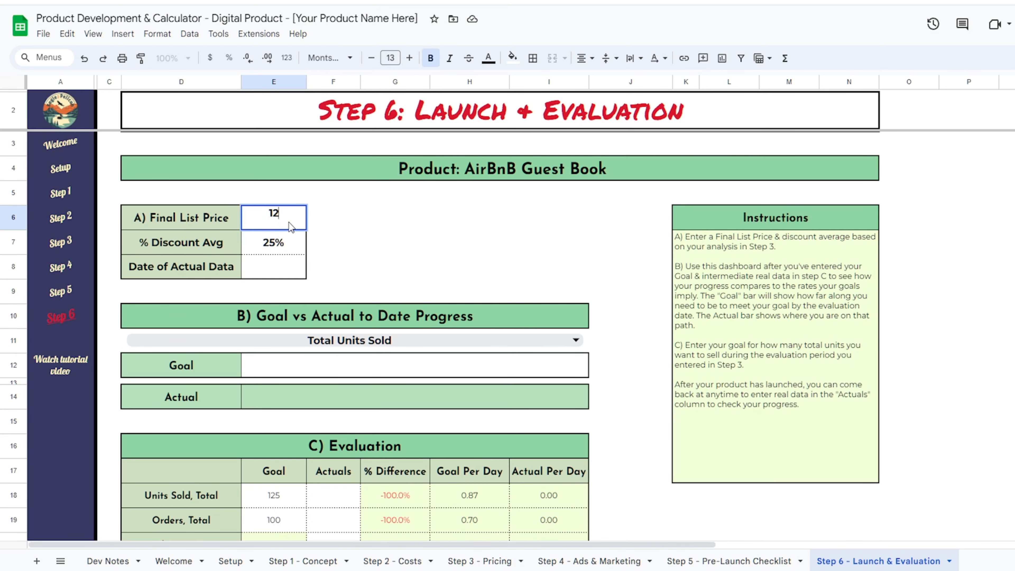
{"action": "key", "text": "Return"}
{"action": "scroll", "coordinate": [284, 222], "scroll_direction": "down", "scroll_amount": 10}
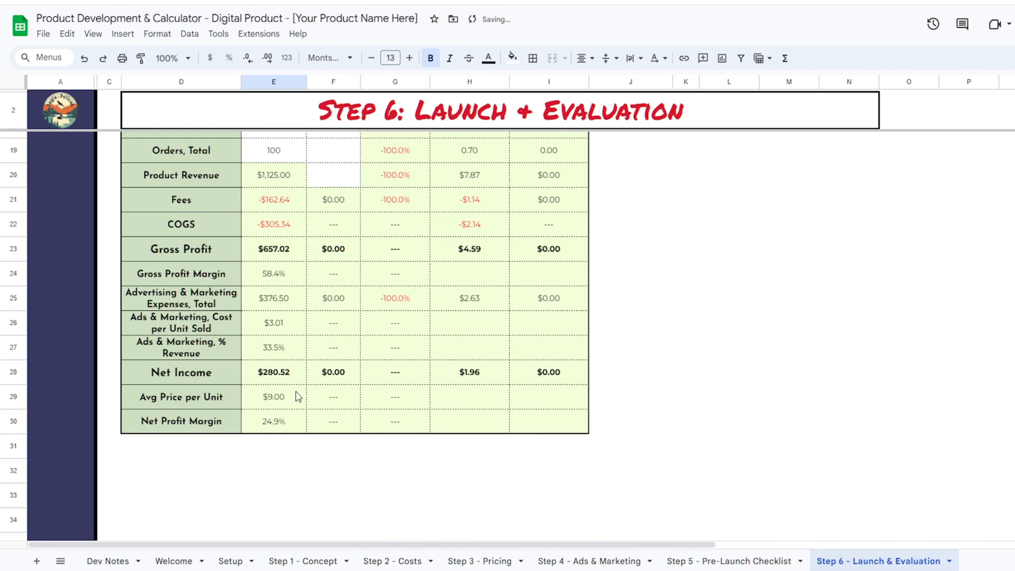
{"action": "scroll", "coordinate": [296, 430], "scroll_direction": "up", "scroll_amount": 5}
{"action": "scroll", "coordinate": [302, 348], "scroll_direction": "down", "scroll_amount": 5}
{"action": "scroll", "coordinate": [308, 344], "scroll_direction": "up", "scroll_amount": 5}
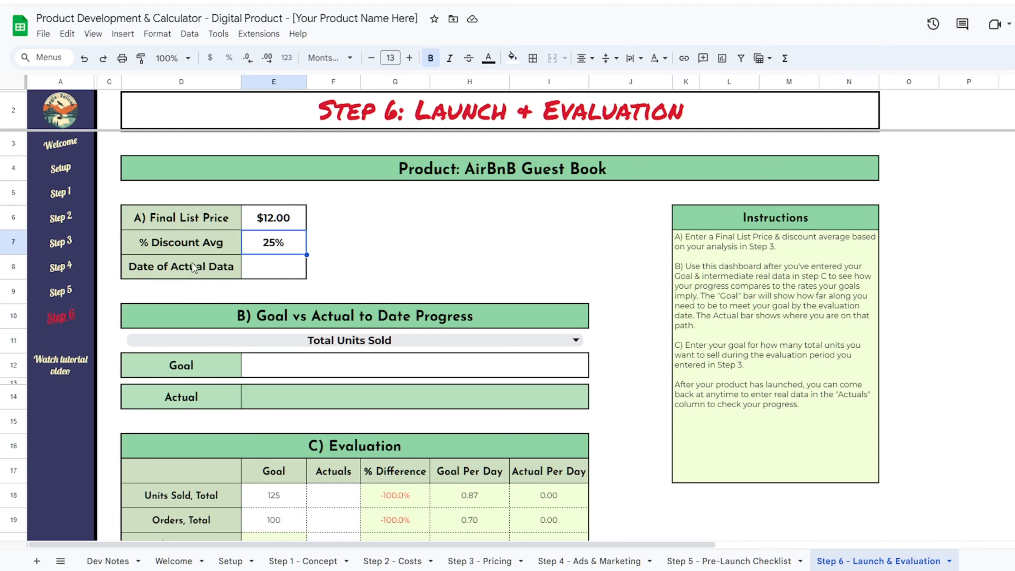
{"action": "left_click", "coordinate": [480, 561]}
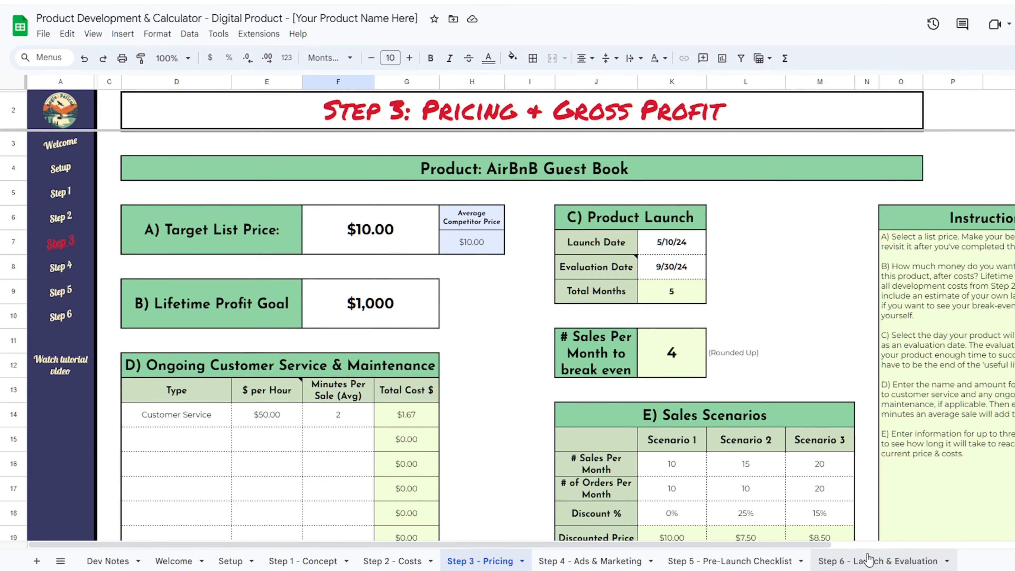
{"action": "left_click", "coordinate": [868, 560]}
- Enter 6/30/2024 as the Date of Actual Data in E8
{"action": "left_click", "coordinate": [294, 273]}
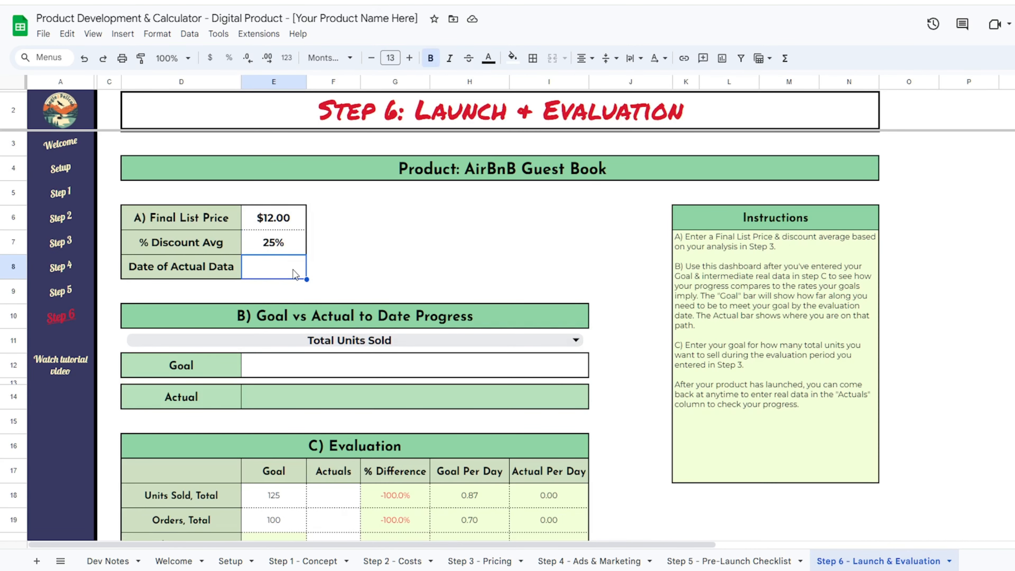
{"action": "type", "text": "6/30/2024"}
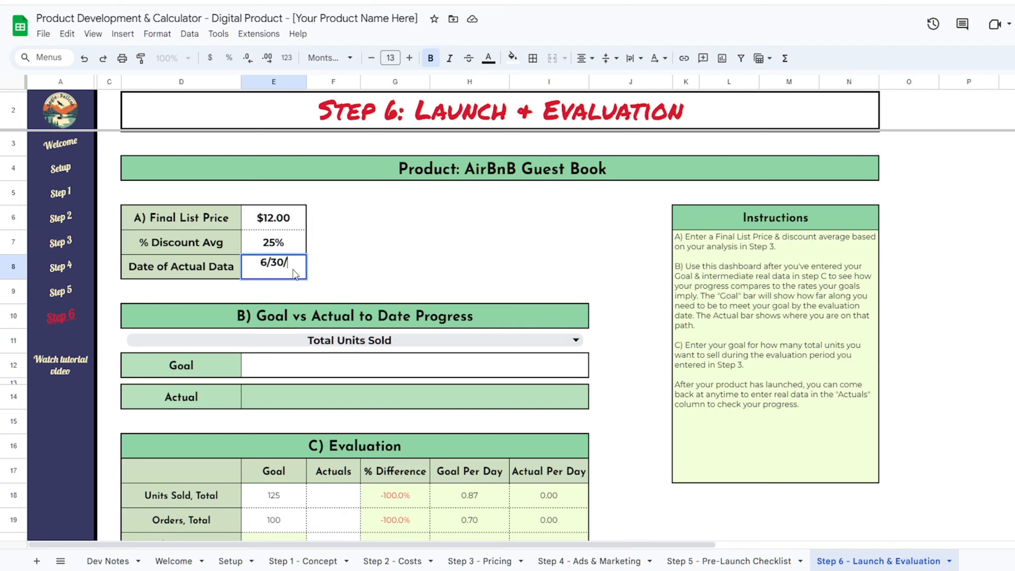
{"action": "key", "text": "Return"}
{"action": "left_click", "coordinate": [469, 240]}
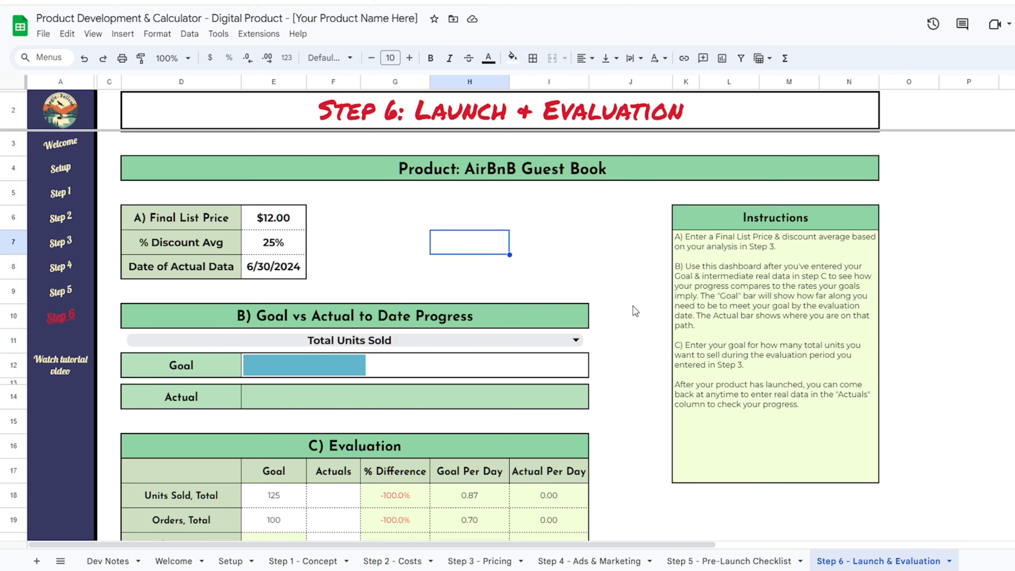
{"action": "scroll", "coordinate": [629, 287], "scroll_direction": "down", "scroll_amount": 4}
- Record actuals of 50 units sold, 42 orders and $490.00 product revenue
{"action": "left_click", "coordinate": [314, 321]}
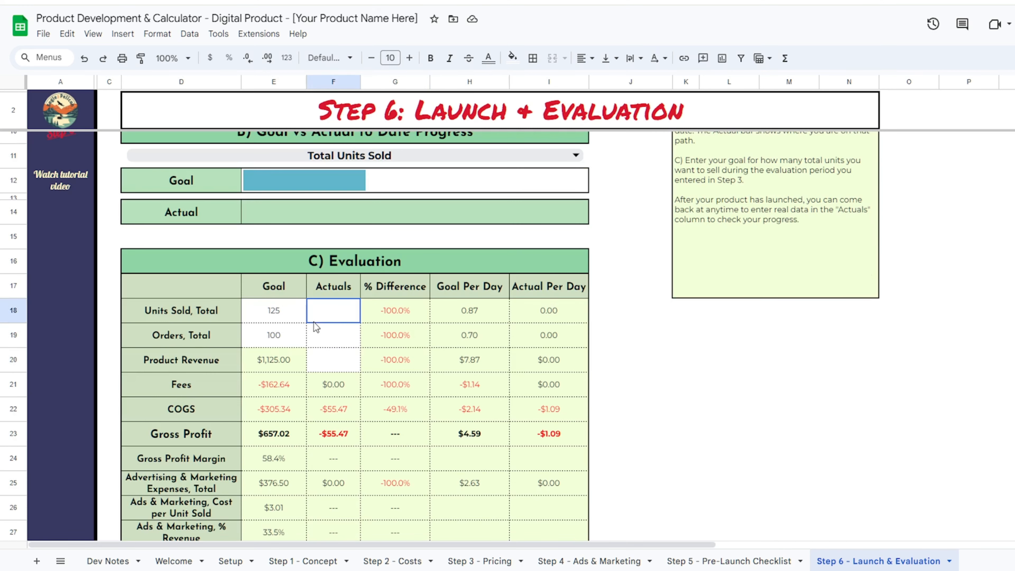
{"action": "type", "text": "50"}
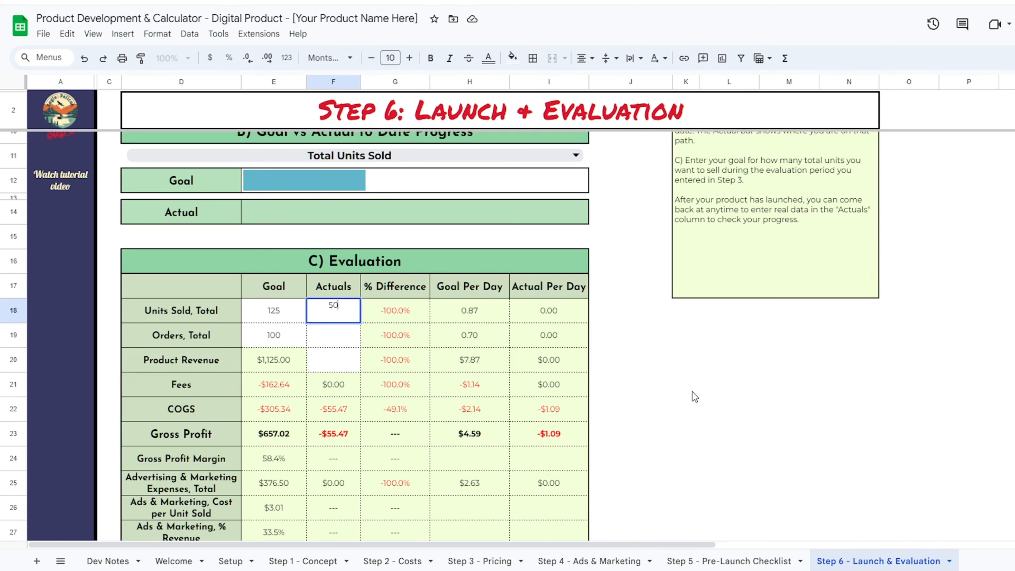
{"action": "key", "text": "Return"}
{"action": "key", "text": "Return"}
{"action": "type", "text": "42"}
{"action": "key", "text": "Return"}
{"action": "left_click", "coordinate": [352, 336]}
{"action": "left_click", "coordinate": [351, 366]}
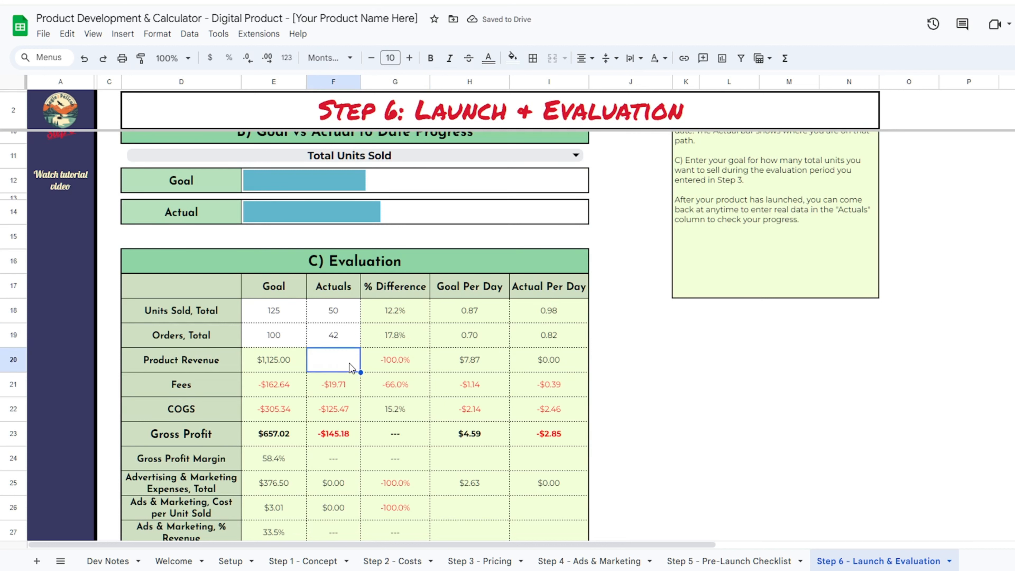
{"action": "type", "text": "490"}
{"action": "key", "text": "Return"}
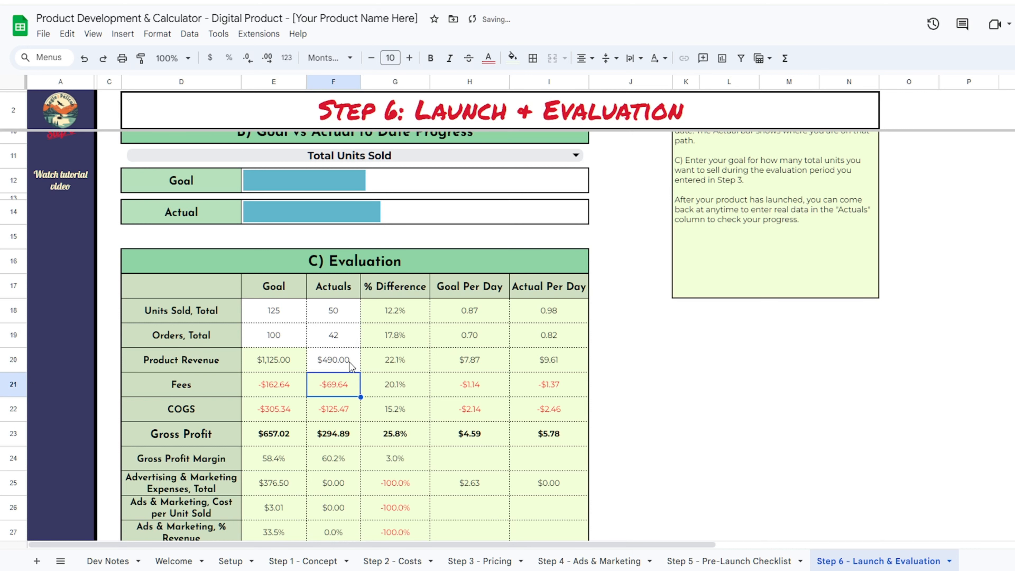
{"action": "scroll", "coordinate": [344, 311], "scroll_direction": "up", "scroll_amount": 5}
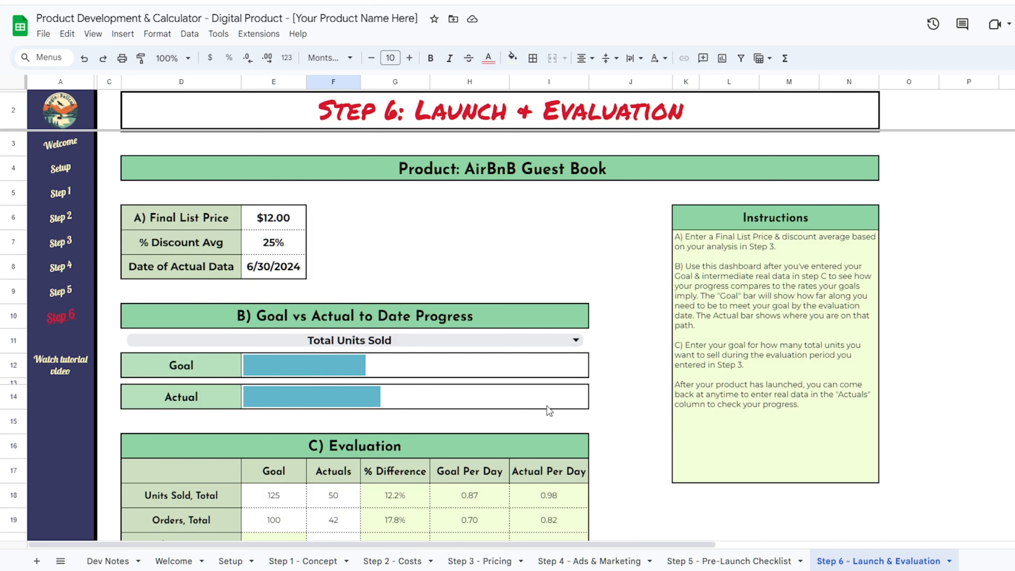
- Switch the progress chart metric from Total Units Sold to Product Revenue, then to Net Income
{"action": "left_click", "coordinate": [414, 343]}
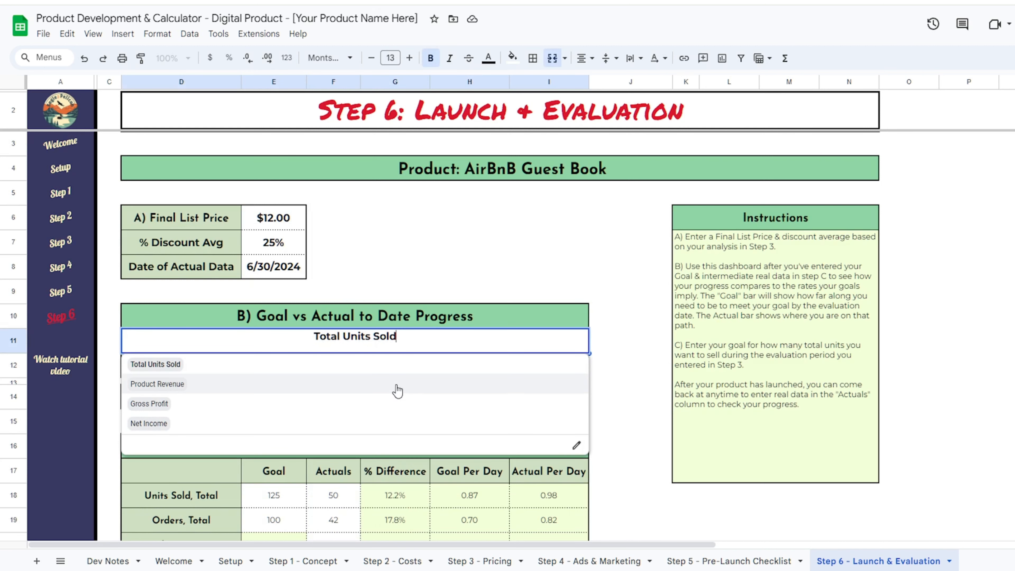
{"action": "left_click", "coordinate": [398, 384]}
{"action": "left_click", "coordinate": [412, 348]}
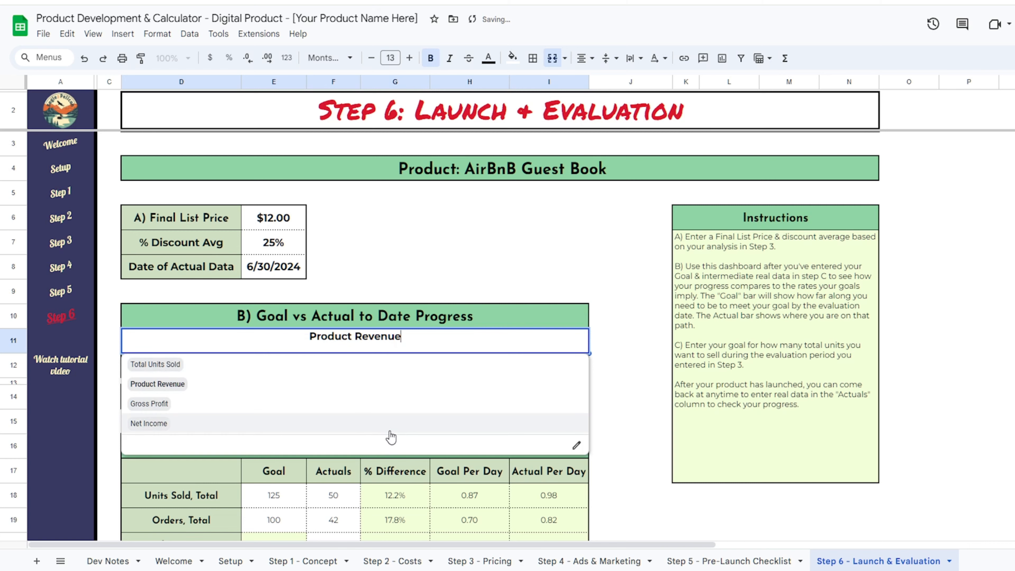
{"action": "left_click", "coordinate": [404, 428]}
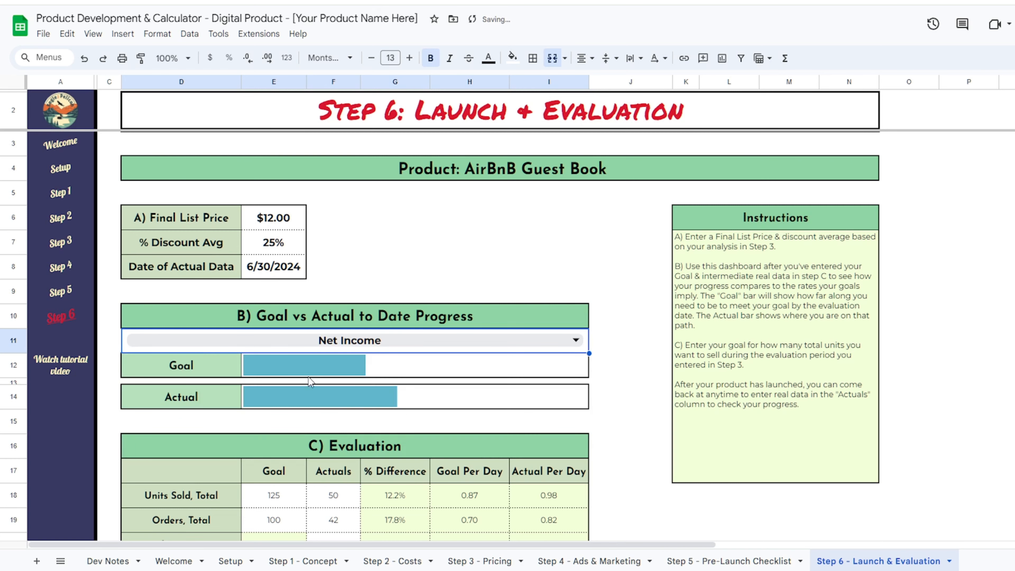
{"action": "scroll", "coordinate": [421, 370], "scroll_direction": "down", "scroll_amount": 3}
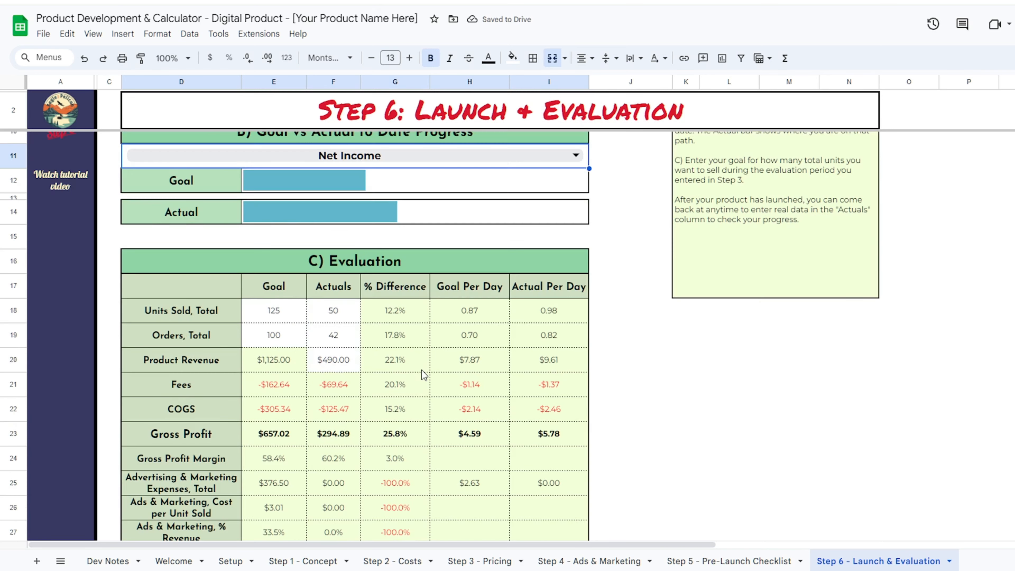
{"action": "scroll", "coordinate": [421, 370], "scroll_direction": "up", "scroll_amount": 3}
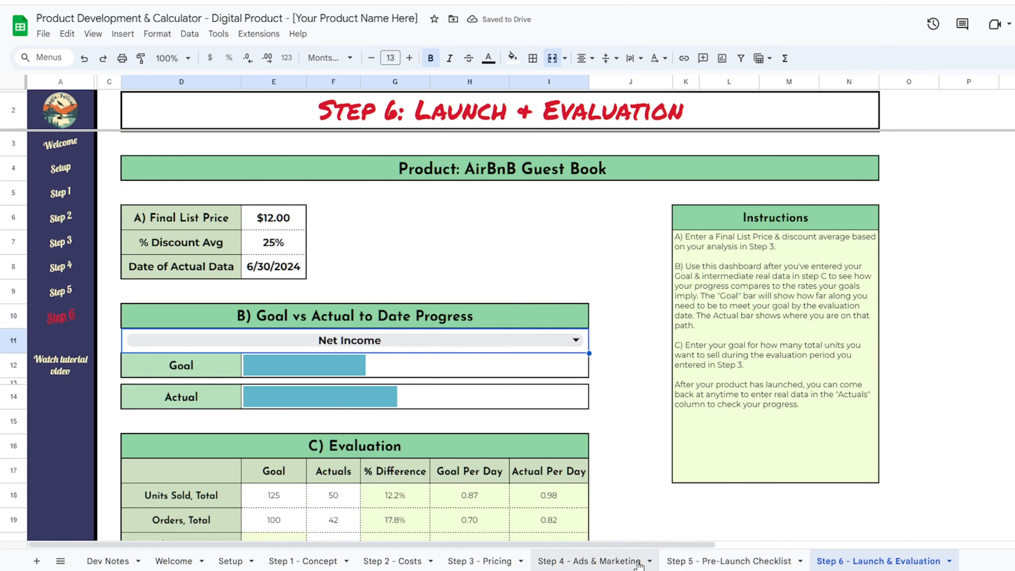
{"action": "left_click", "coordinate": [607, 562]}
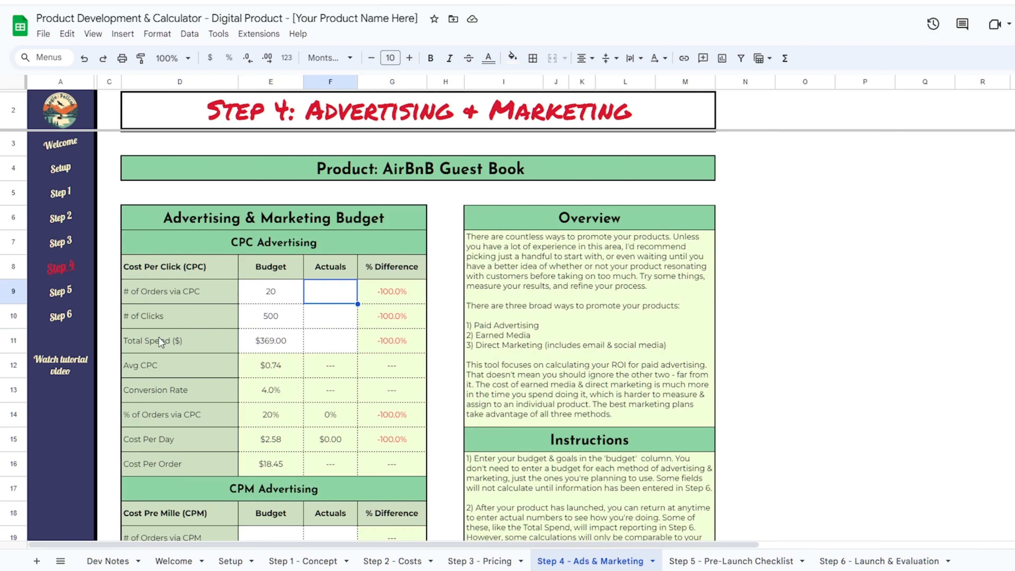
- Enter Step 4 CPC actuals of 6 orders, 129 clicks and $125.00 spend
{"action": "type", "text": "6"}
{"action": "key", "text": "Return"}
{"action": "type", "text": "1"}
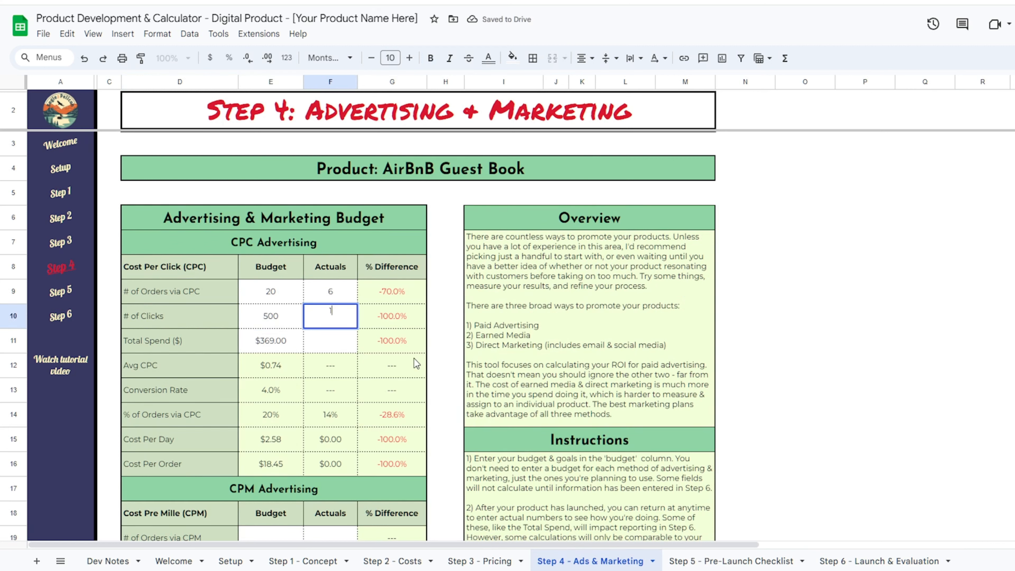
{"action": "type", "text": "29"}
{"action": "key", "text": "Return"}
{"action": "type", "text": "125"}
{"action": "key", "text": "Return"}
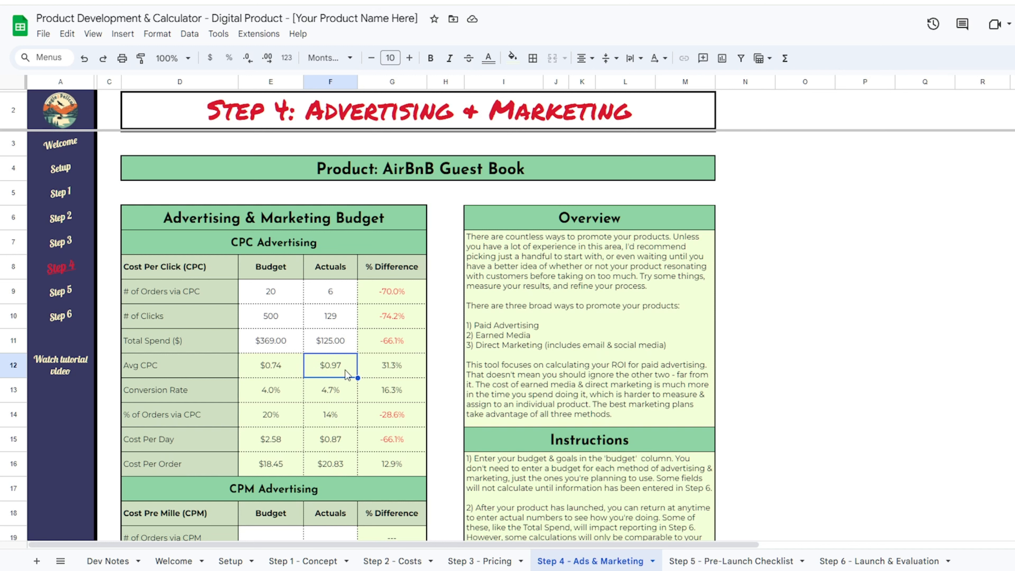
- Set the affiliate actuals to 0 units, 0 commissions paid and 0% commission
{"action": "scroll", "coordinate": [434, 335], "scroll_direction": "down", "scroll_amount": 5}
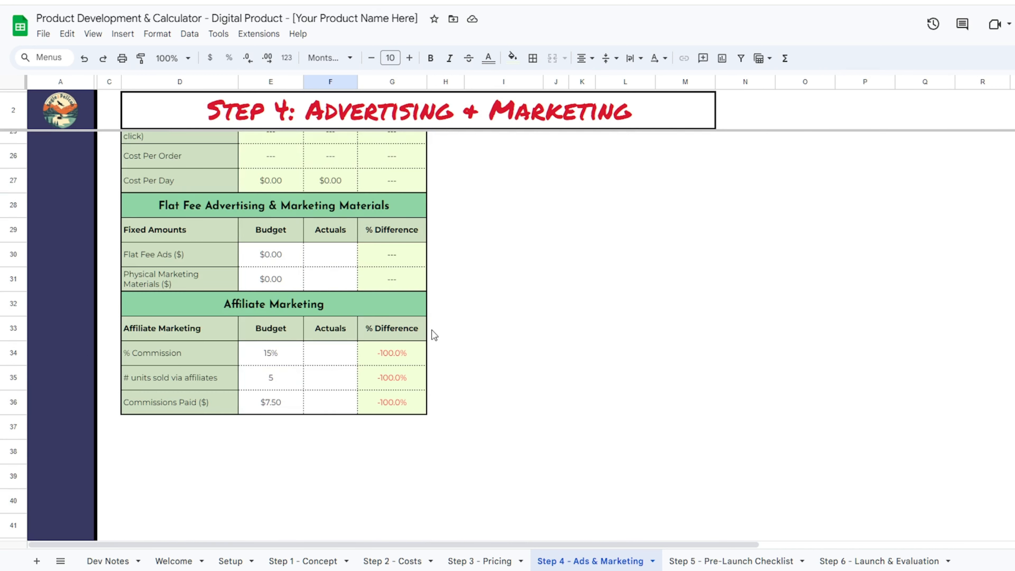
{"action": "left_click", "coordinate": [343, 354]}
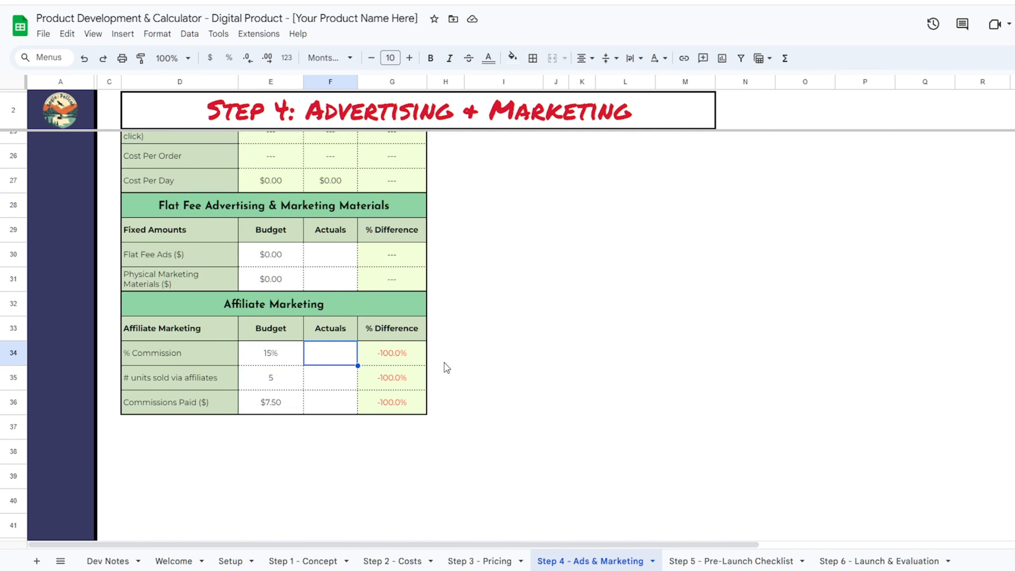
{"action": "key", "text": "Down"}
{"action": "type", "text": "0"}
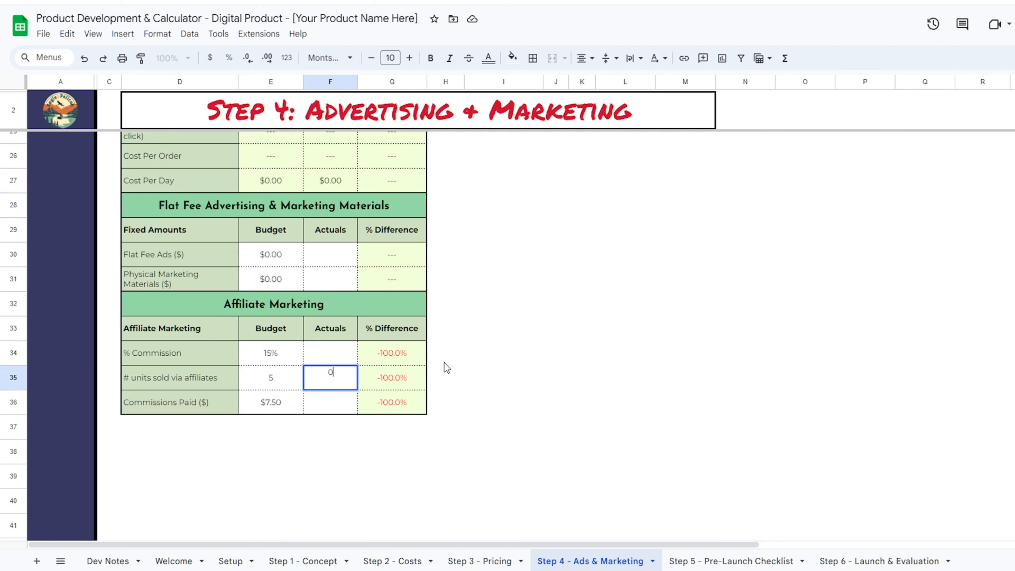
{"action": "key", "text": "Return"}
{"action": "type", "text": "0"}
{"action": "key", "text": "Return"}
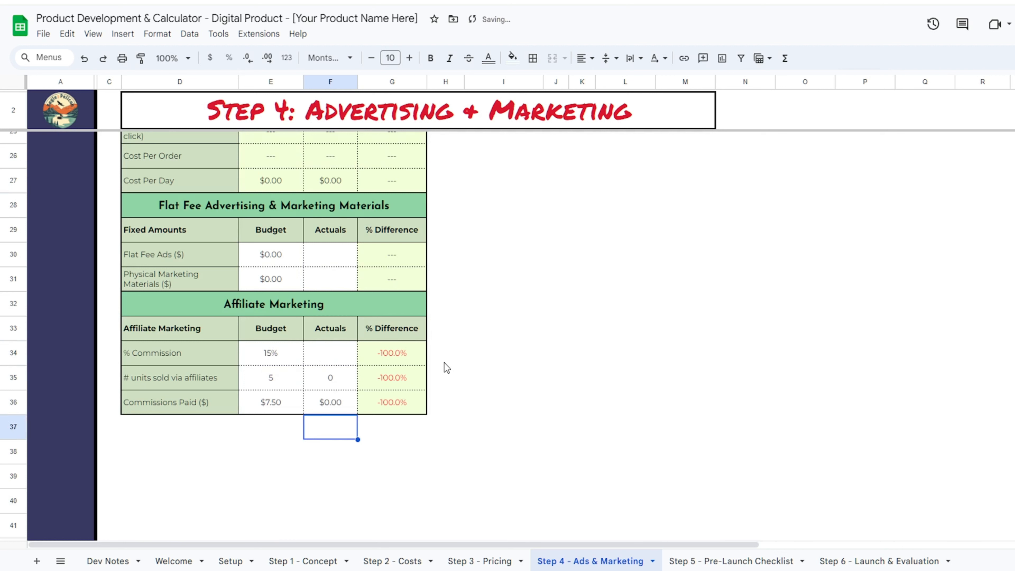
{"action": "left_click", "coordinate": [355, 356]}
{"action": "type", "text": "0"}
{"action": "key", "text": "Return"}
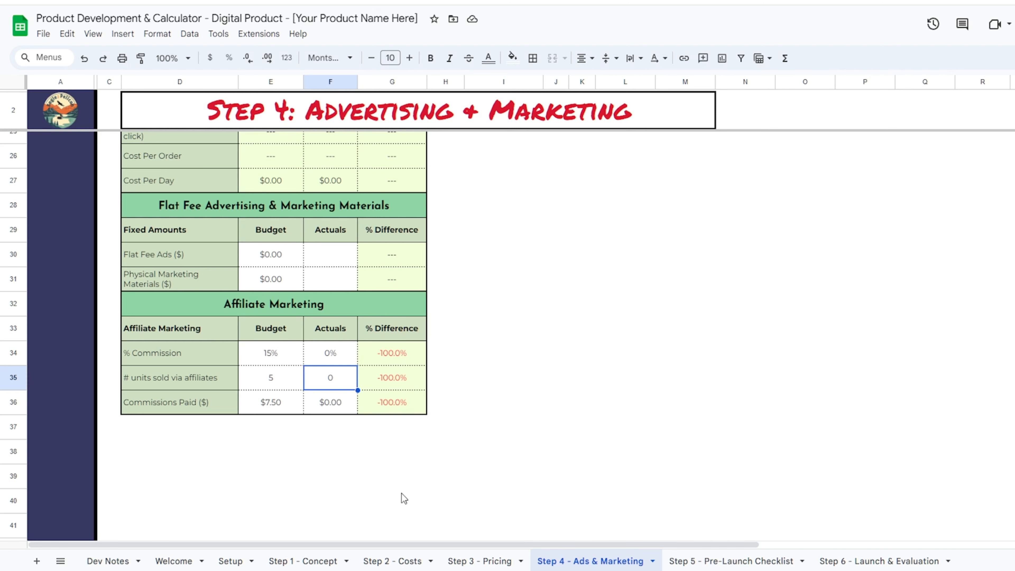
{"action": "left_click", "coordinate": [877, 561]}
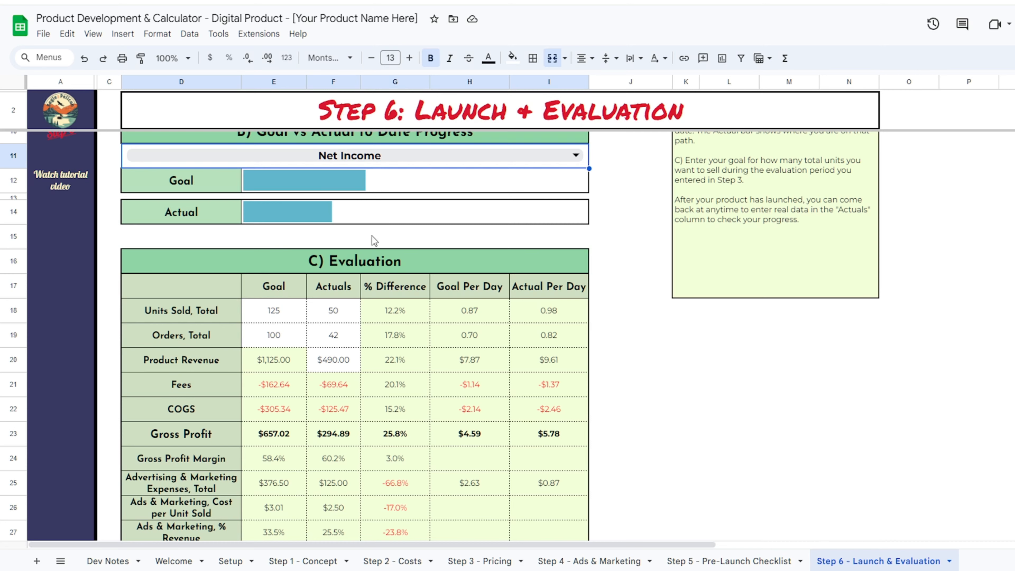
- Scroll through the Step 6 evaluation table, then switch to the Step 3 - Pricing sheet
{"action": "scroll", "coordinate": [358, 227], "scroll_direction": "up", "scroll_amount": 5}
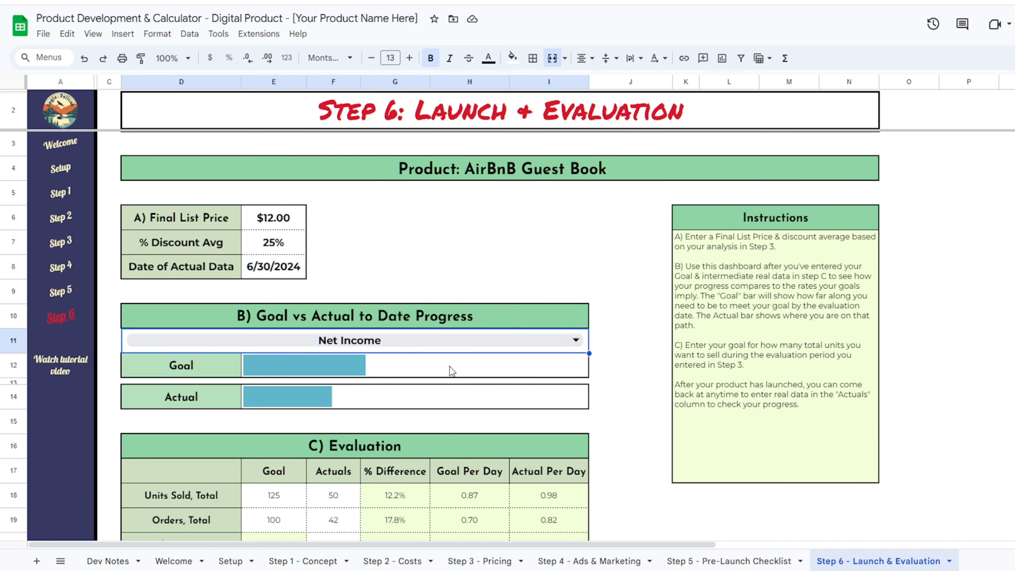
{"action": "scroll", "coordinate": [444, 340], "scroll_direction": "down", "scroll_amount": 5}
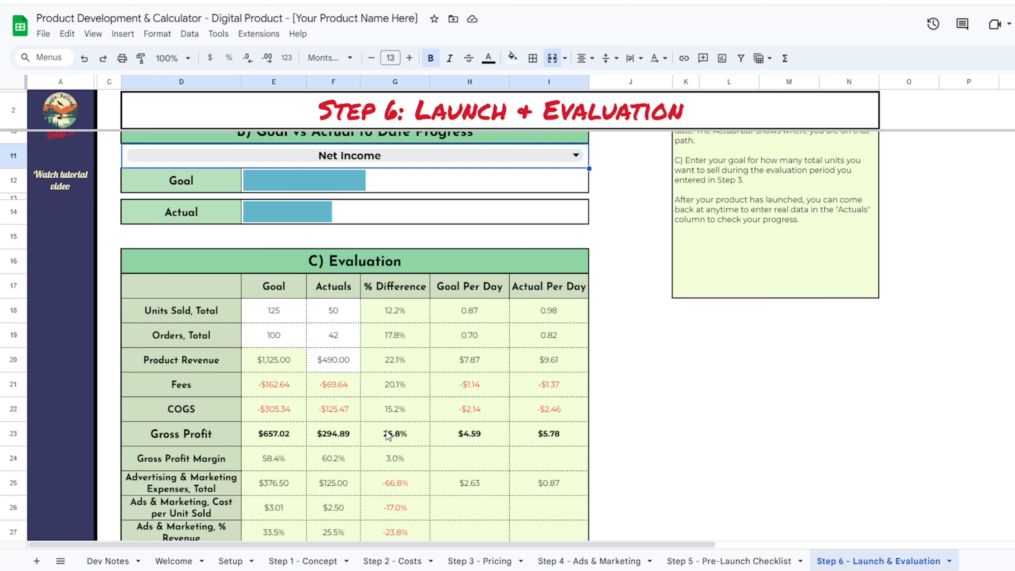
{"action": "scroll", "coordinate": [403, 410], "scroll_direction": "down", "scroll_amount": 5}
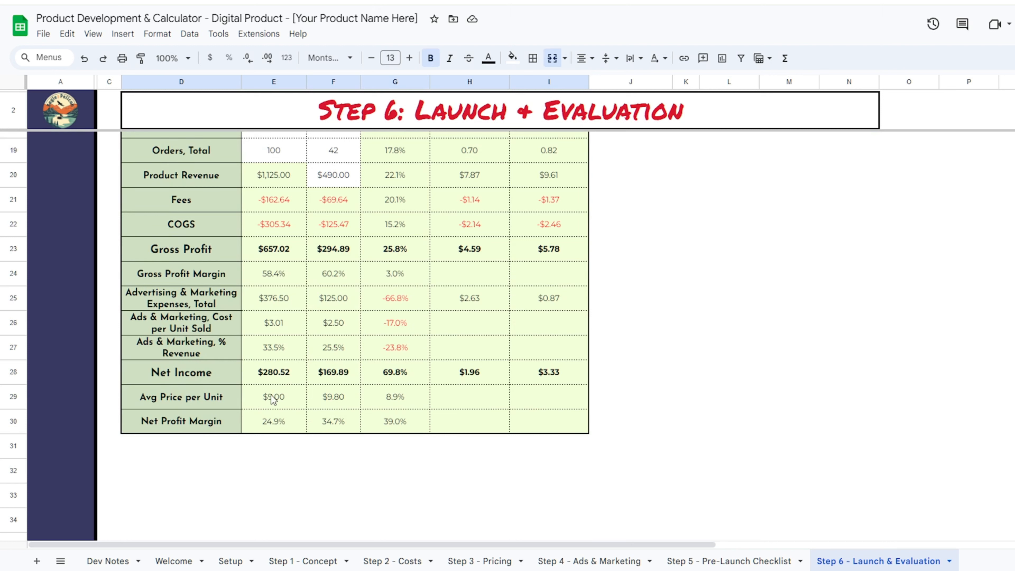
{"action": "scroll", "coordinate": [477, 387], "scroll_direction": "up", "scroll_amount": 10}
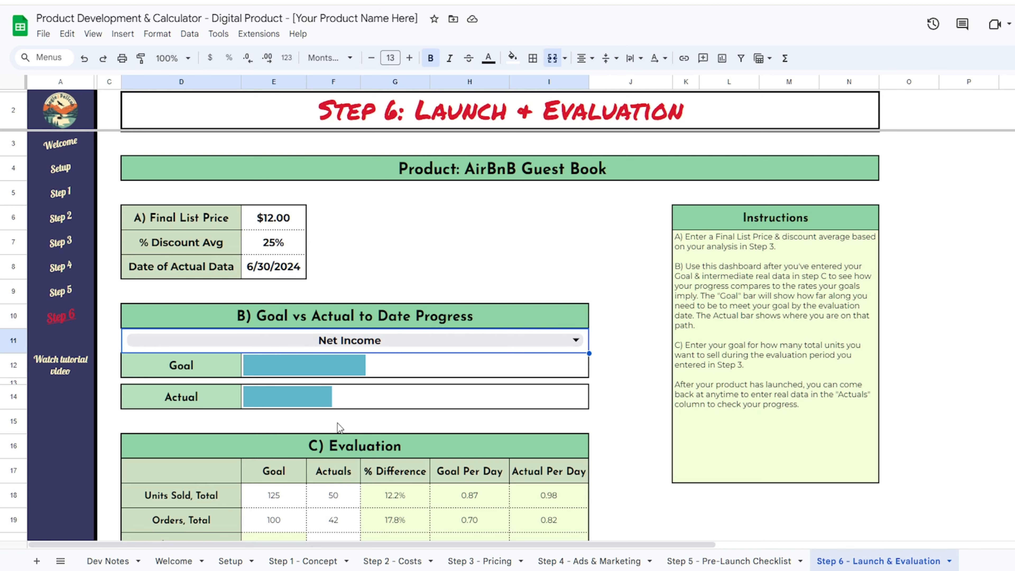
{"action": "left_click", "coordinate": [483, 561]}
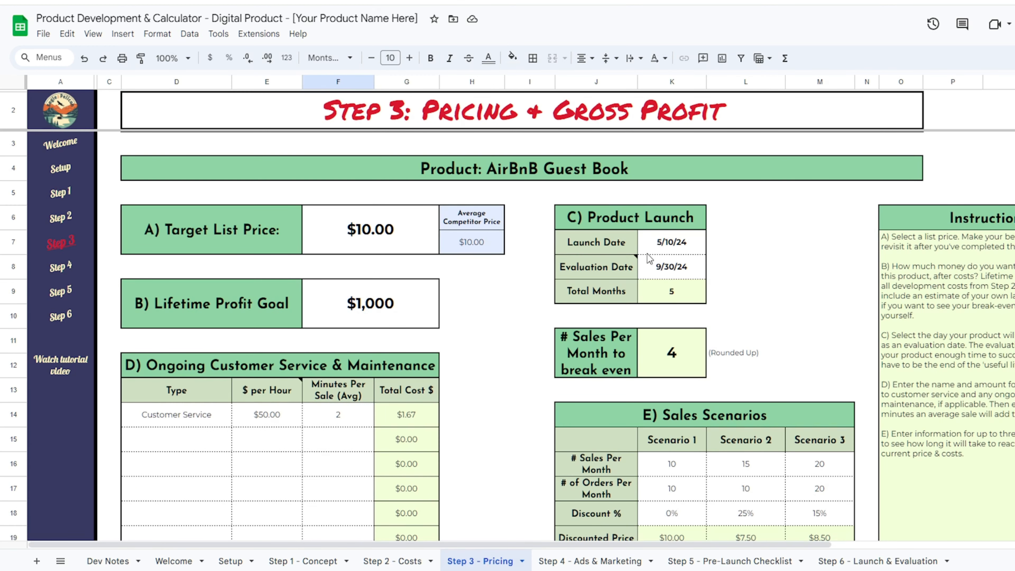
- Update Step 6's Date of Actual Data to 7/31/24 and check the new 98-unit actual
{"action": "left_click", "coordinate": [879, 561]}
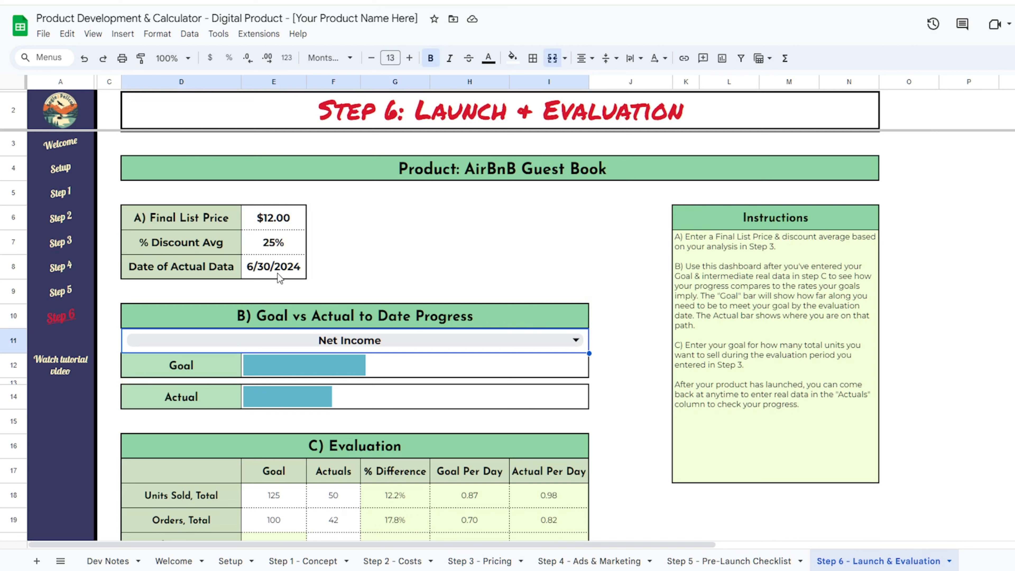
{"action": "left_click", "coordinate": [427, 264]}
{"action": "left_click", "coordinate": [437, 241]}
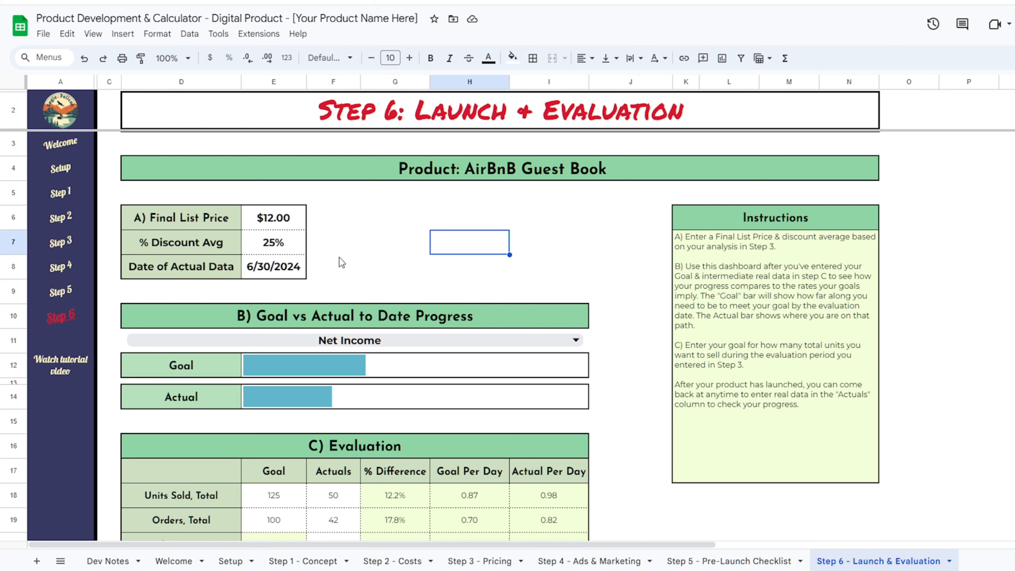
{"action": "left_click", "coordinate": [278, 263]}
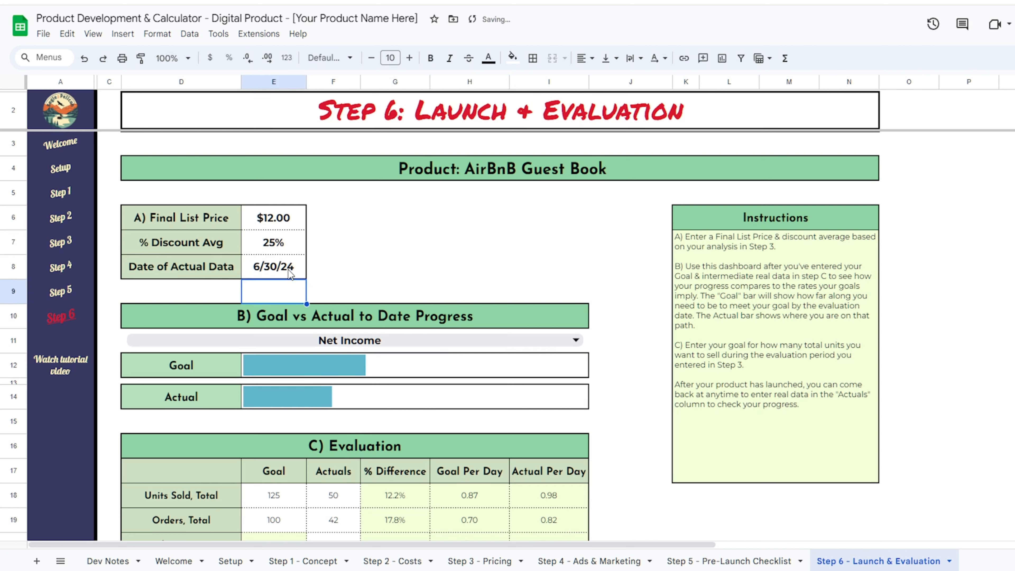
{"action": "left_click", "coordinate": [282, 267]}
{"action": "type", "text": "7/31/"}
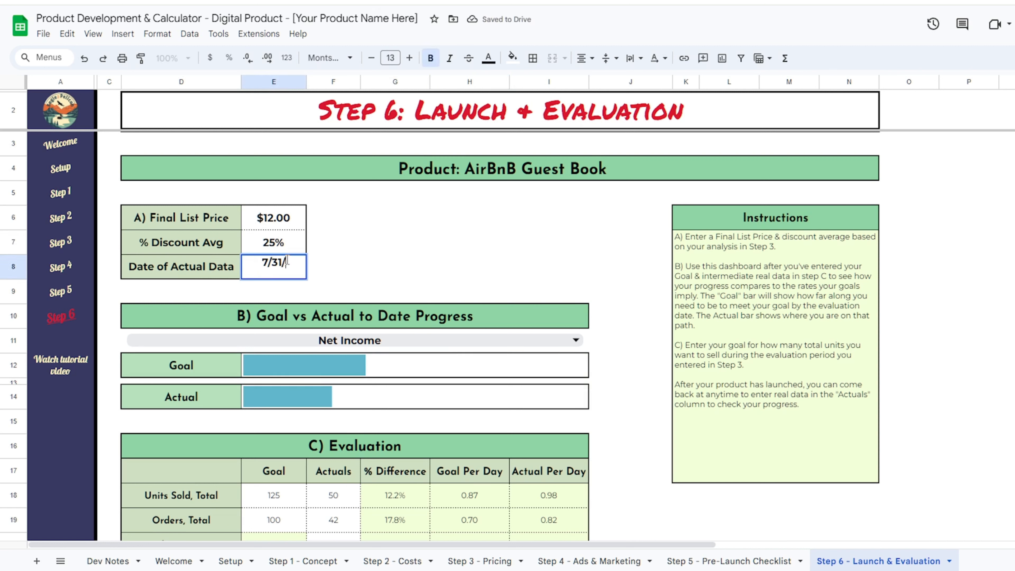
{"action": "type", "text": "24"}
{"action": "key", "text": "Return"}
{"action": "scroll", "coordinate": [304, 296], "scroll_direction": "down", "scroll_amount": 5}
{"action": "left_click", "coordinate": [344, 316]}
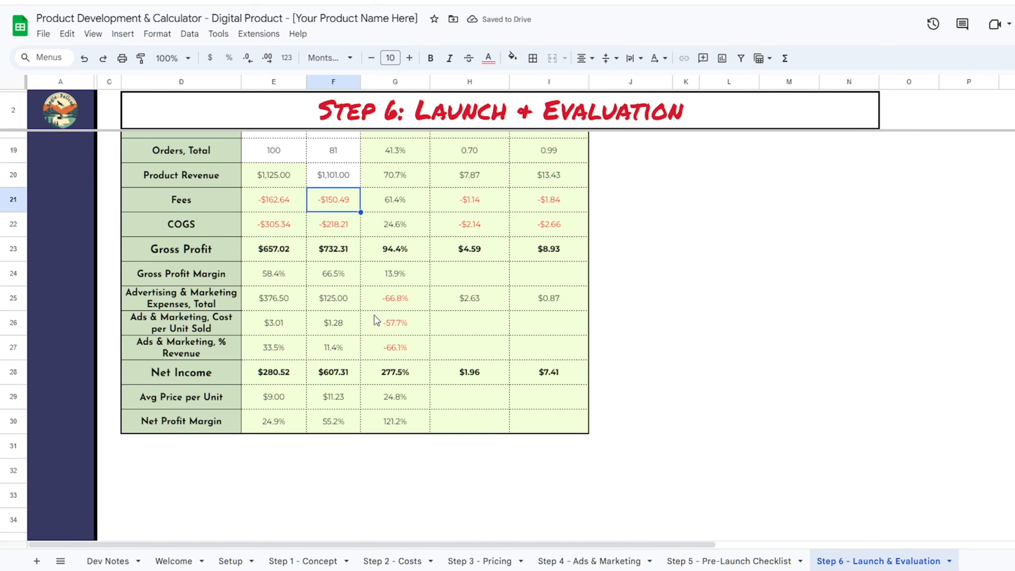
{"action": "scroll", "coordinate": [447, 395], "scroll_direction": "up", "scroll_amount": 3}
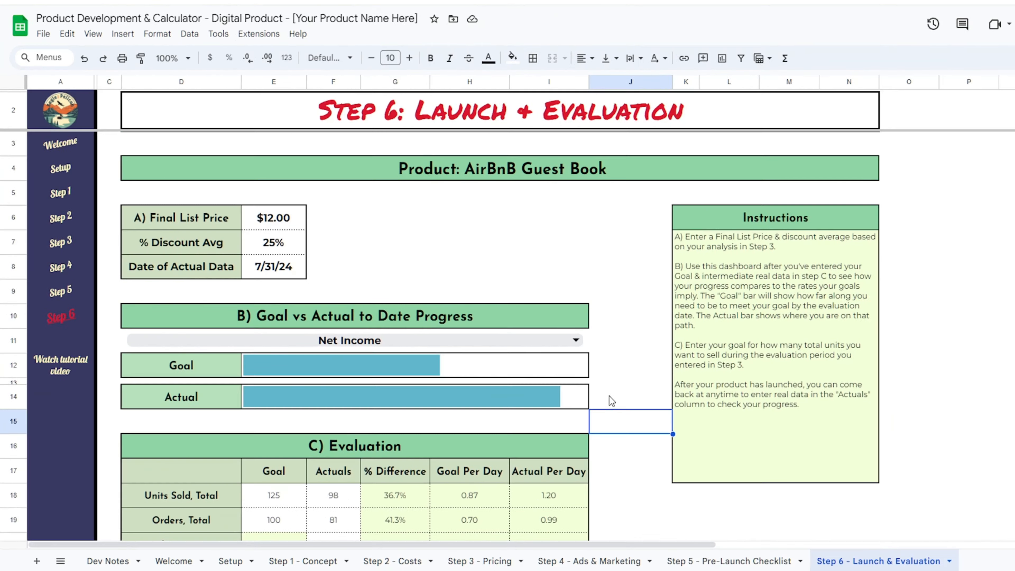
{"action": "left_click", "coordinate": [293, 561]}
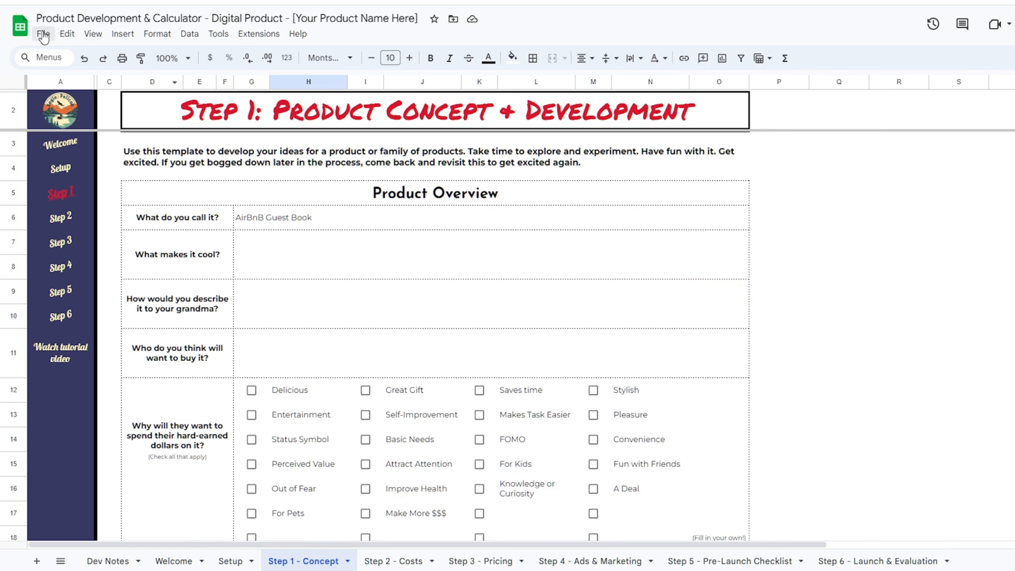
- Glance at the File menu and the Step 1 sheet, then switch to Step 2 - Costs
{"action": "left_click", "coordinate": [64, 33]}
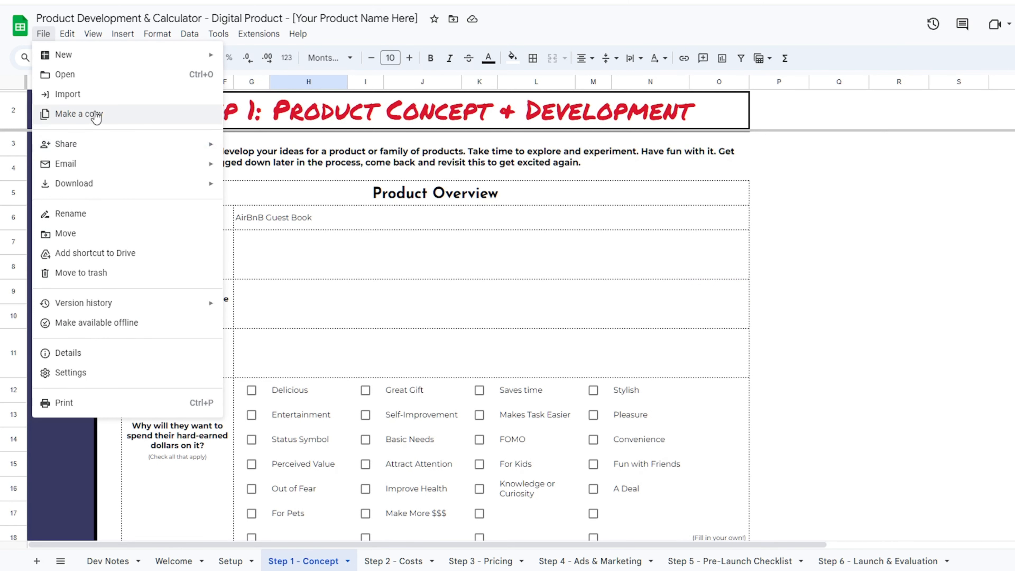
{"action": "left_click", "coordinate": [901, 227]}
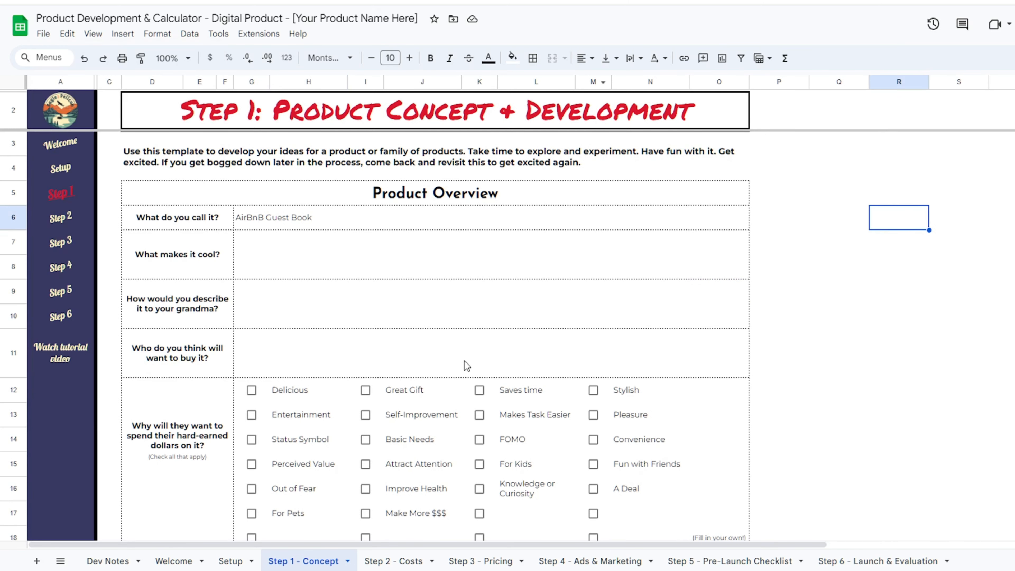
{"action": "scroll", "coordinate": [467, 365], "scroll_direction": "down", "scroll_amount": 3}
{"action": "scroll", "coordinate": [415, 268], "scroll_direction": "down", "scroll_amount": 4}
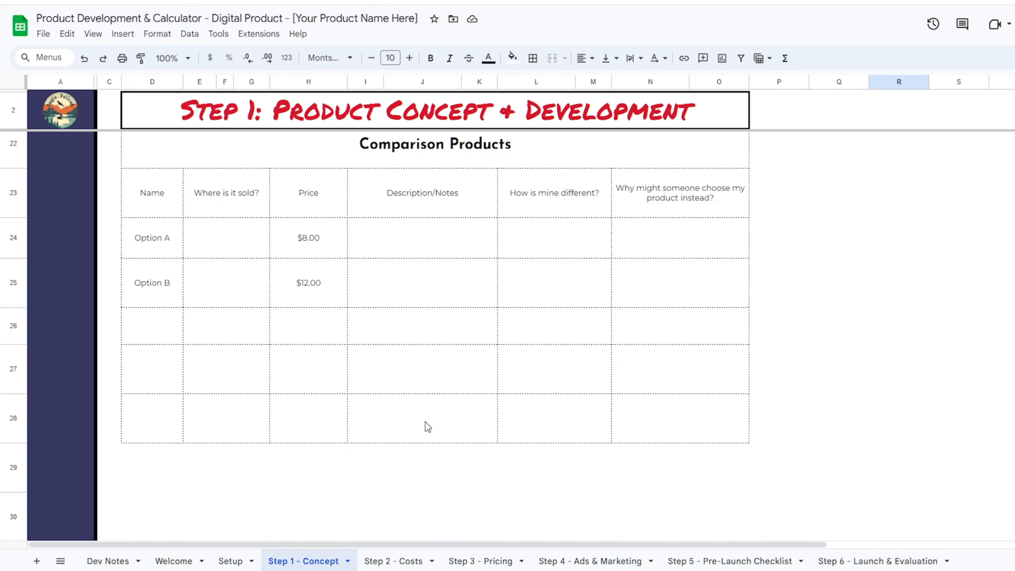
{"action": "scroll", "coordinate": [427, 420], "scroll_direction": "up", "scroll_amount": 7}
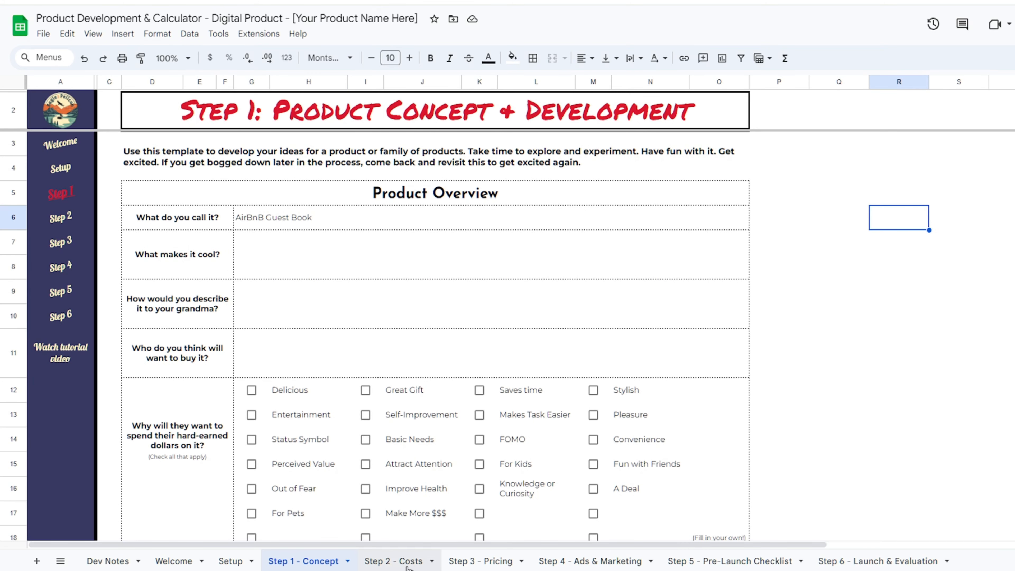
{"action": "left_click", "coordinate": [391, 561]}
{"action": "scroll", "coordinate": [546, 416], "scroll_direction": "down", "scroll_amount": 5}
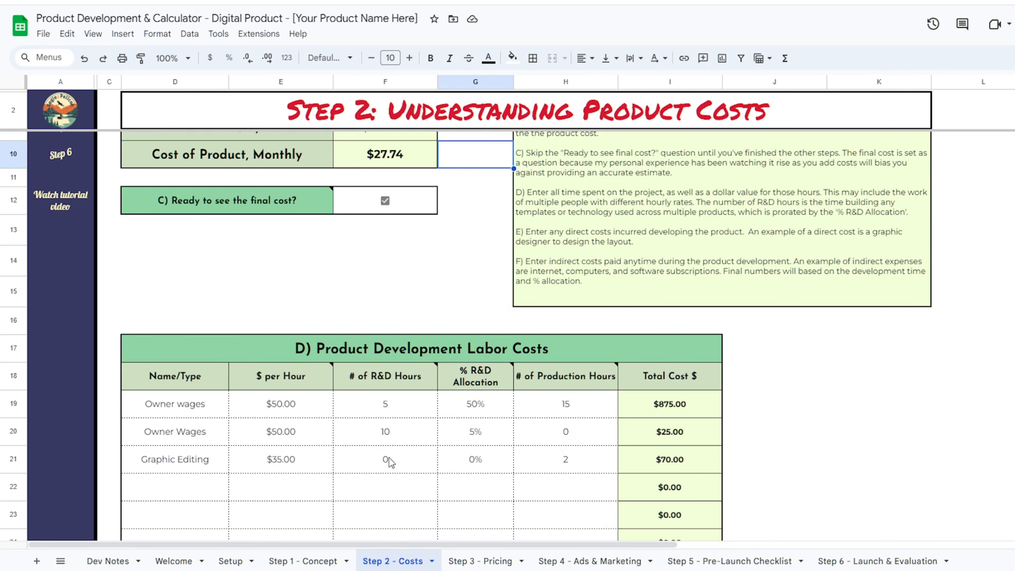
{"action": "scroll", "coordinate": [390, 462], "scroll_direction": "down", "scroll_amount": 15}
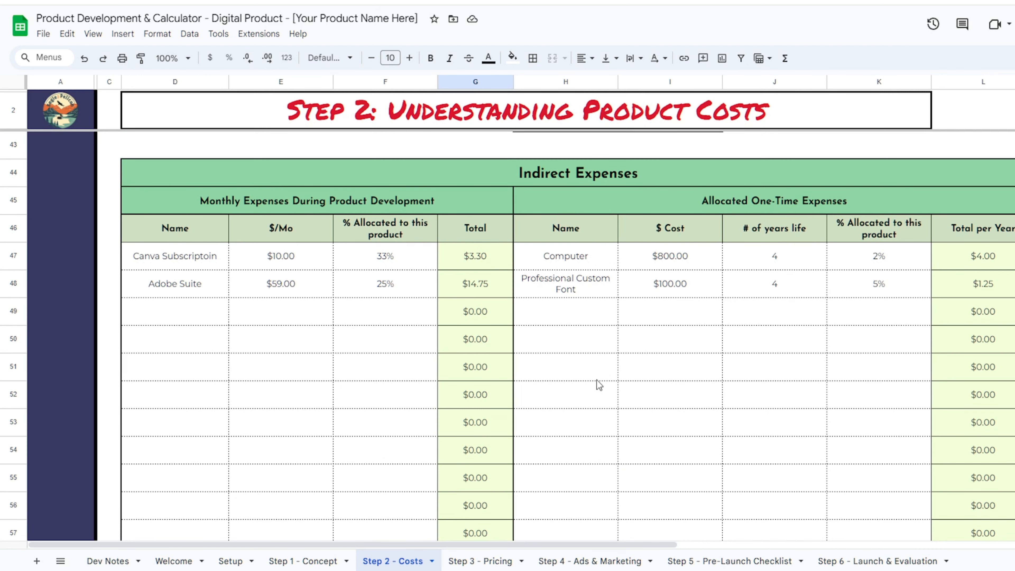
{"action": "scroll", "coordinate": [596, 383], "scroll_direction": "down", "scroll_amount": 3}
{"action": "scroll", "coordinate": [602, 380], "scroll_direction": "up", "scroll_amount": 3}
{"action": "scroll", "coordinate": [601, 375], "scroll_direction": "up", "scroll_amount": 4}
{"action": "scroll", "coordinate": [600, 375], "scroll_direction": "down", "scroll_amount": 4}
{"action": "left_click_drag", "start_coordinate": [377, 291], "coordinate": [204, 262]}
{"action": "key", "text": "ctrl+c"}
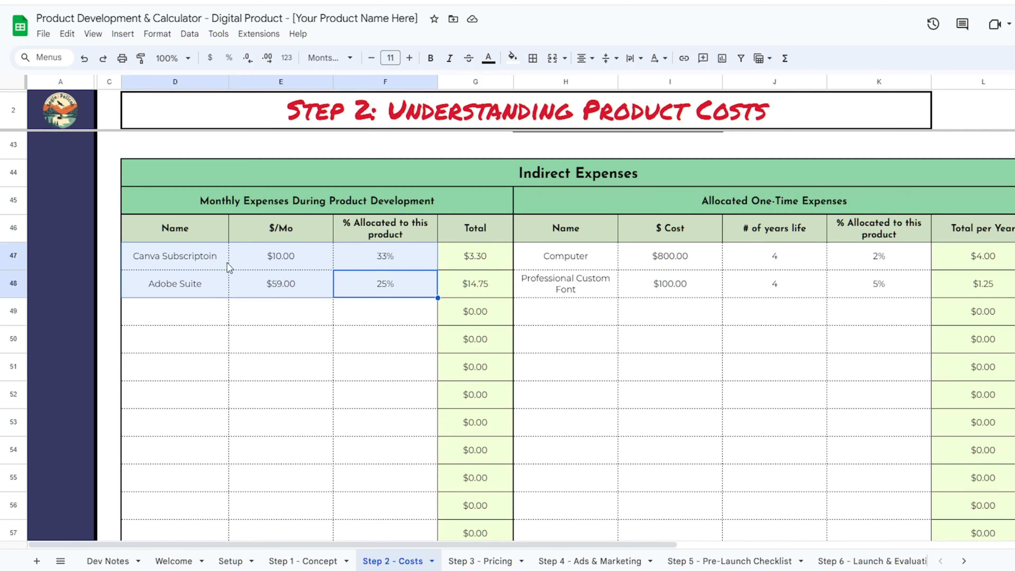
{"action": "right_click", "coordinate": [211, 260]}
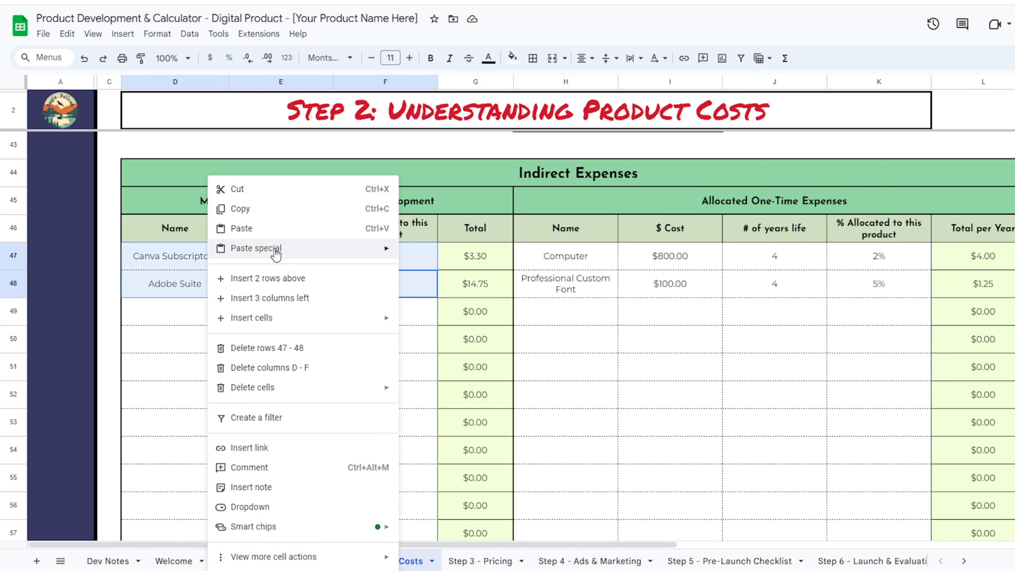
{"action": "mouse_move", "coordinate": [304, 391]}
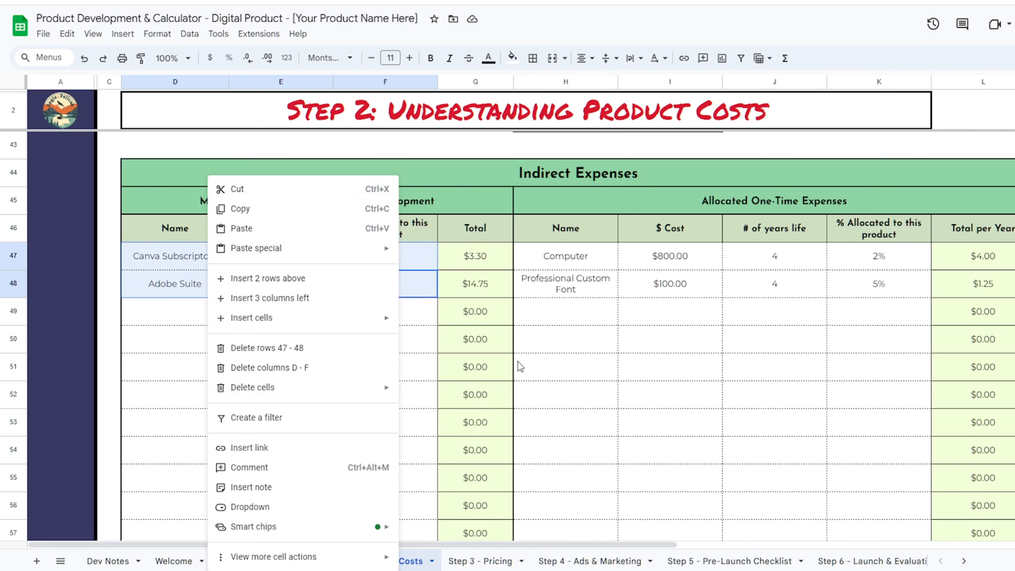
{"action": "left_click", "coordinate": [382, 189]}
{"action": "left_click", "coordinate": [172, 366]}
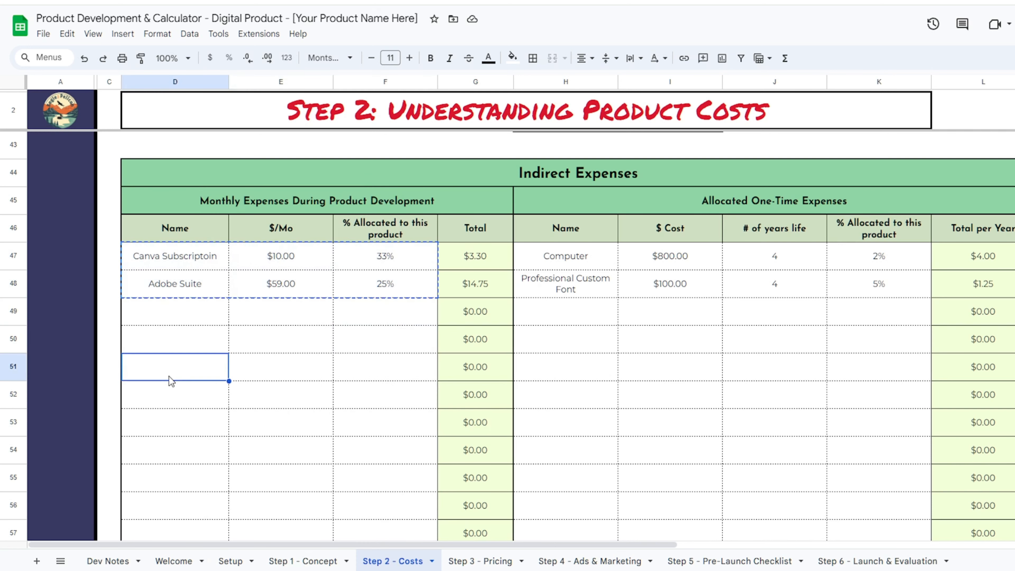
{"action": "key", "text": "ctrl+v"}
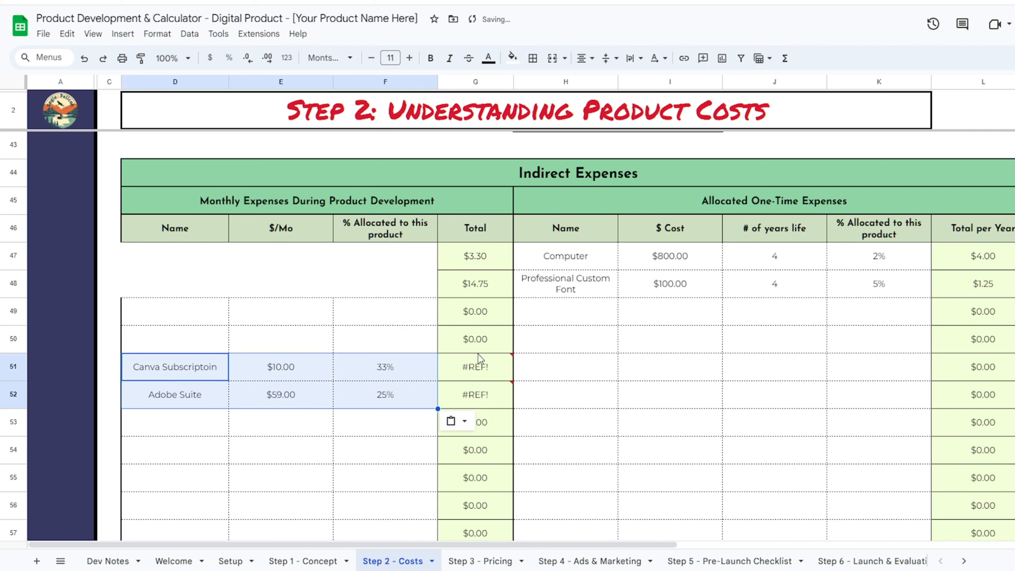
{"action": "key", "text": "ctrl+z"}
{"action": "left_click_drag", "start_coordinate": [175, 256], "coordinate": [385, 281]}
{"action": "key", "text": "ctrl+c"}
{"action": "left_click", "coordinate": [198, 412]}
{"action": "key", "text": "ctrl+v"}
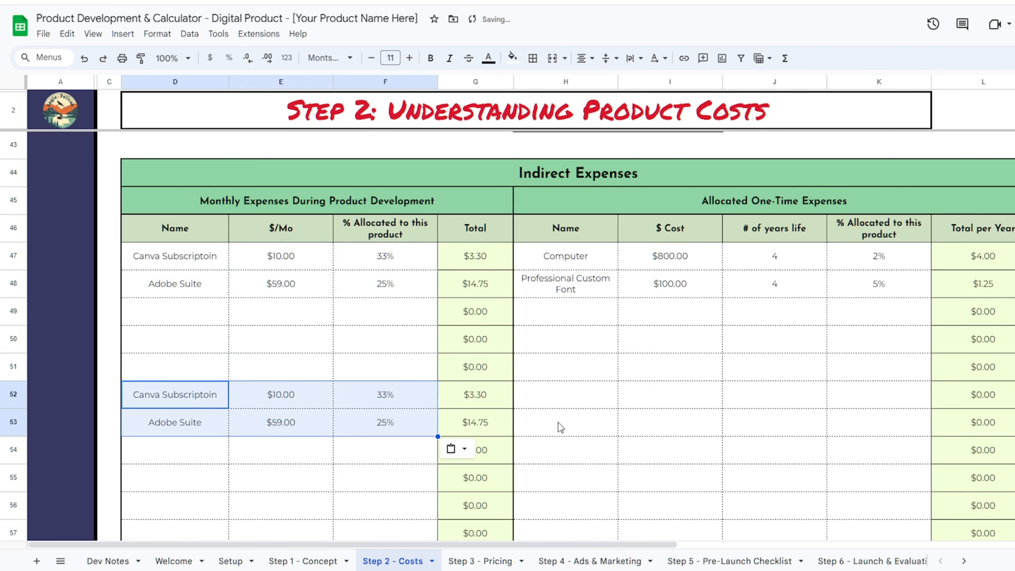
{"action": "key", "text": "ctrl+z"}
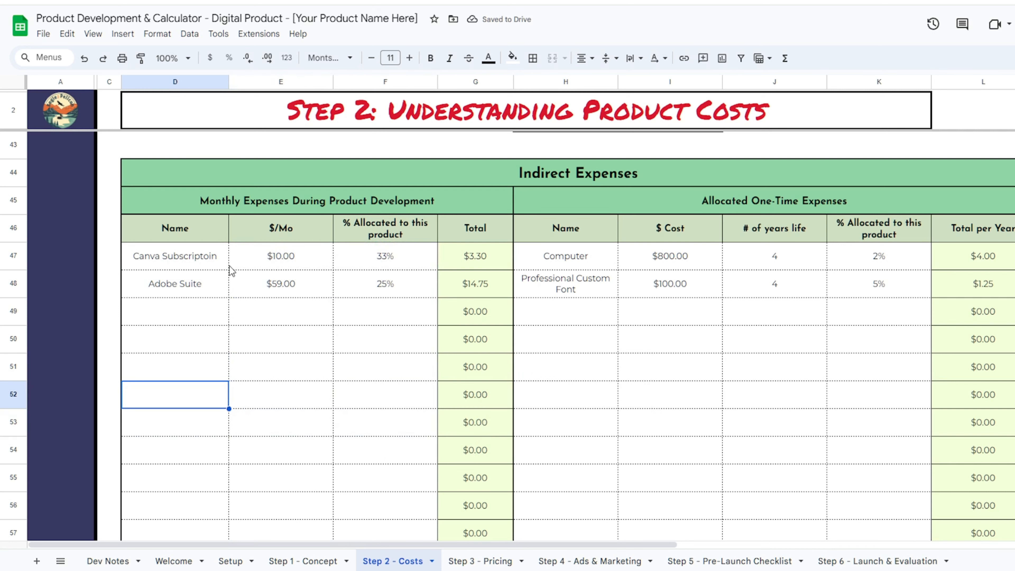